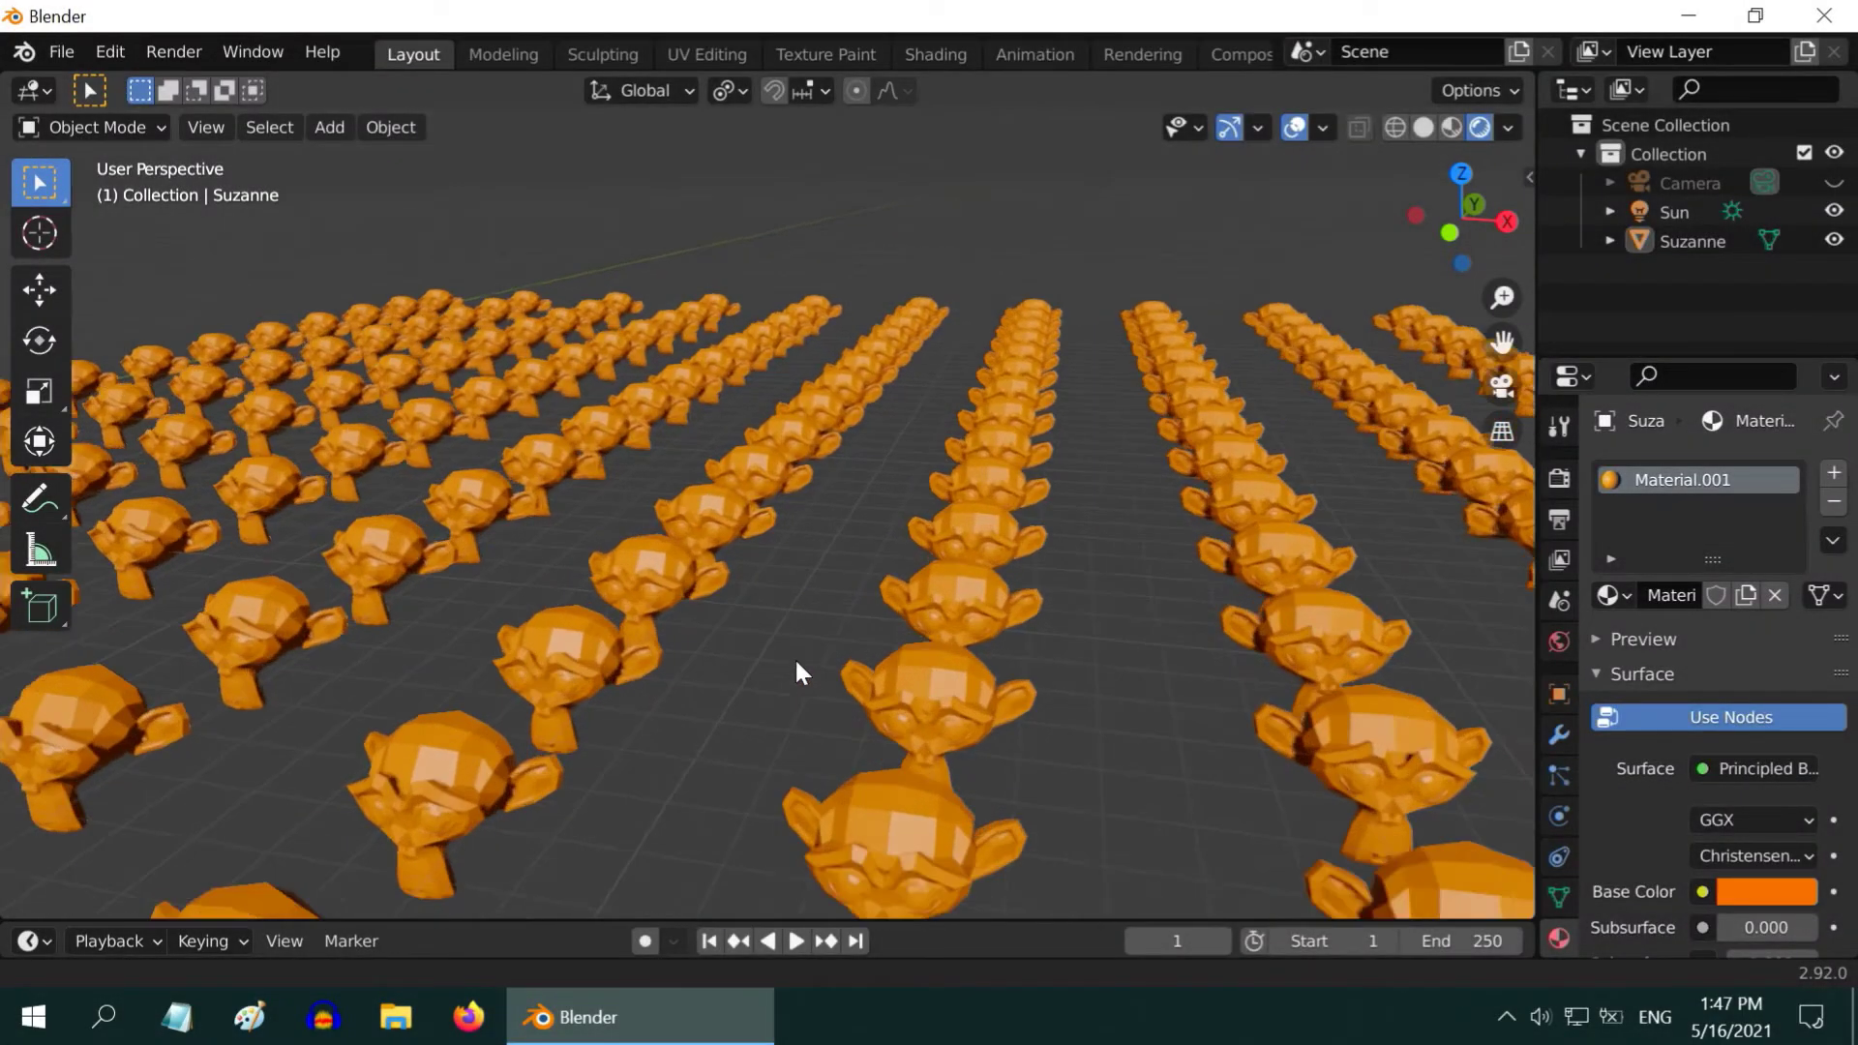
Orbit and zoom around the grid of orange Suzanne monkey heads to inspect its rows.
{"action": "middle_click_drag", "start_coordinate": [793, 658], "coordinate": [852, 415]}
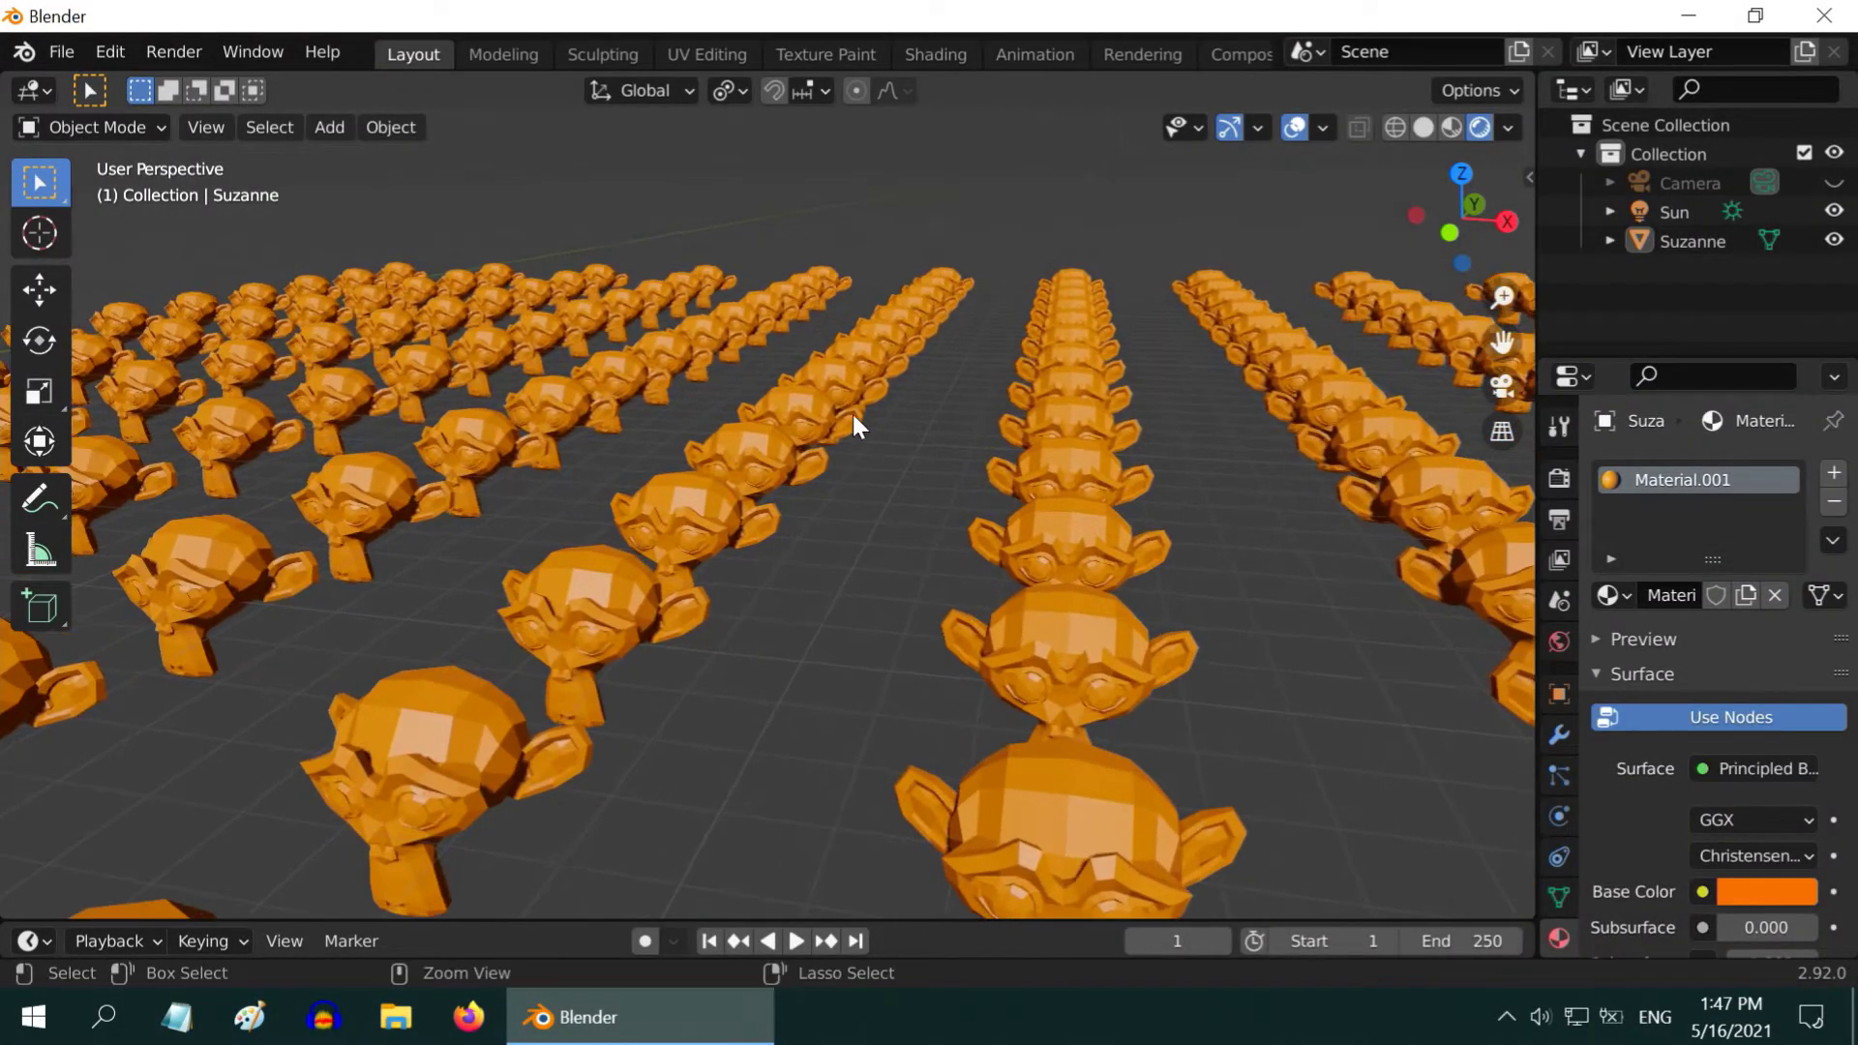
{"action": "middle_click_drag", "start_coordinate": [1082, 681], "coordinate": [897, 658]}
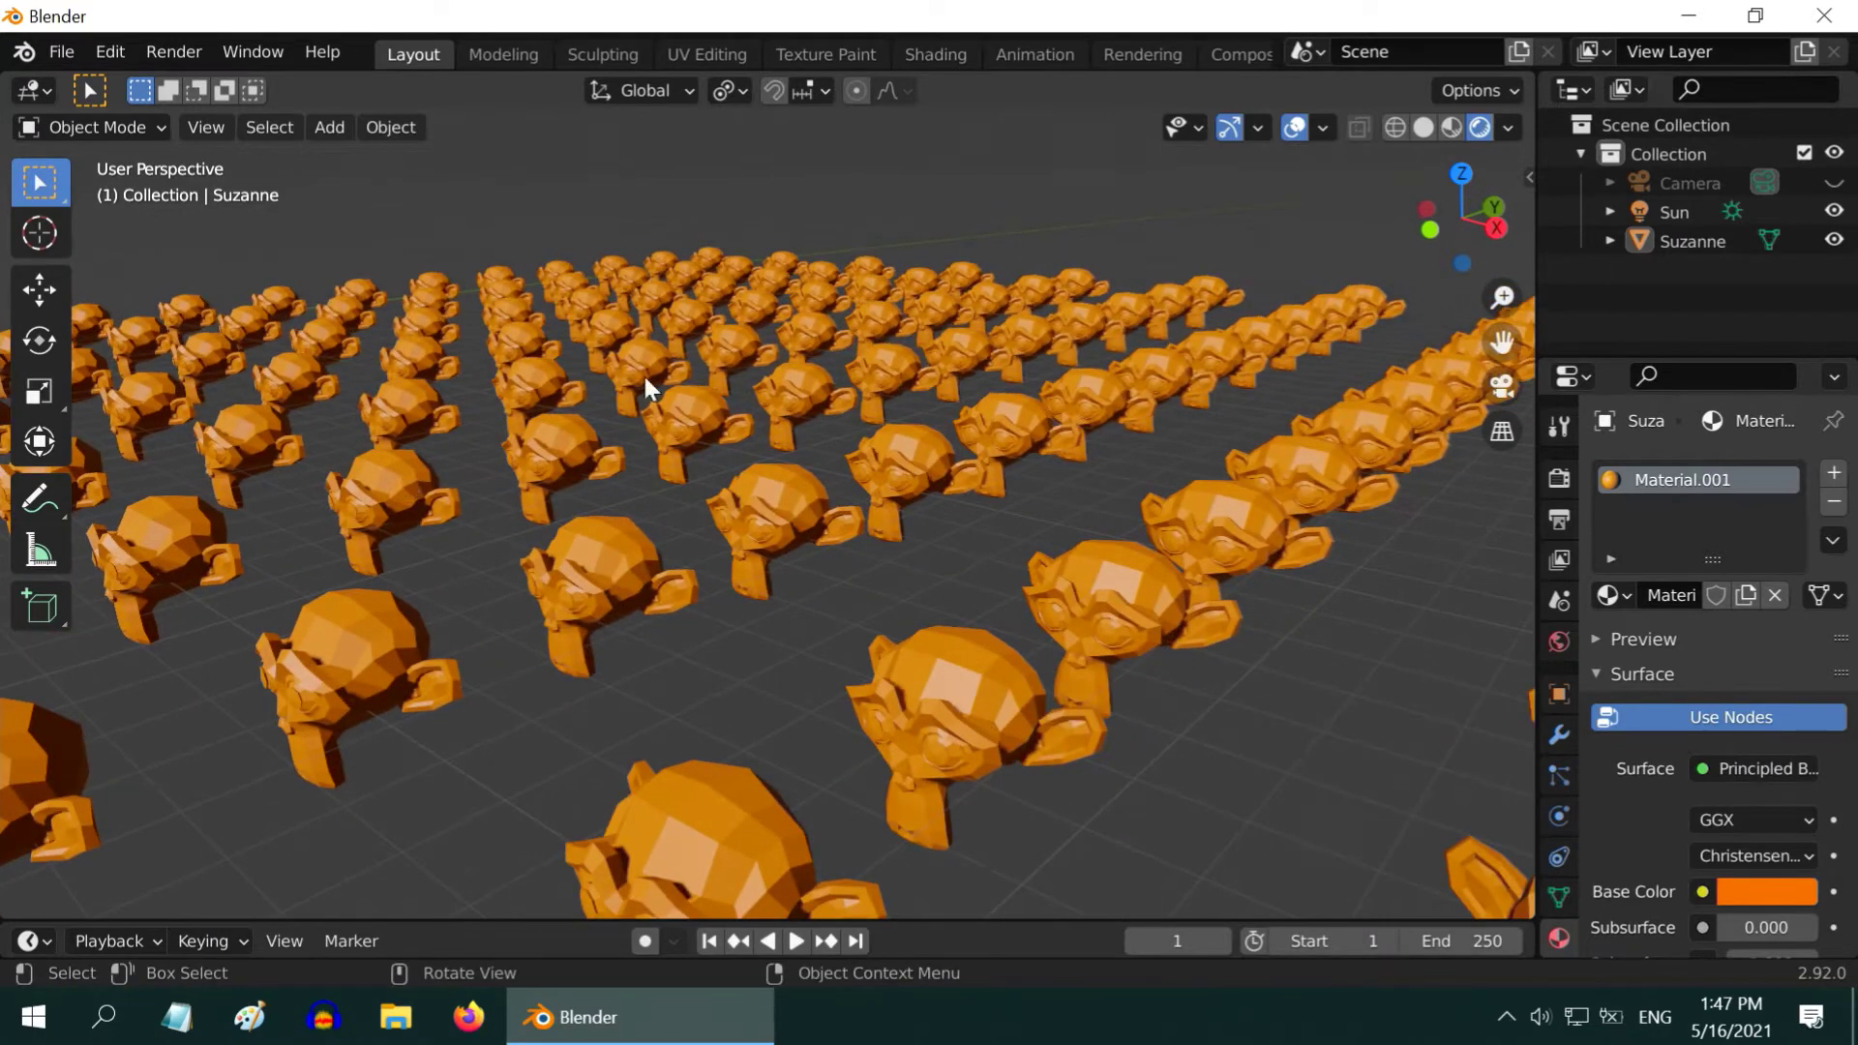
{"action": "scroll", "coordinate": [811, 628], "scroll_direction": "down", "scroll_amount": 4}
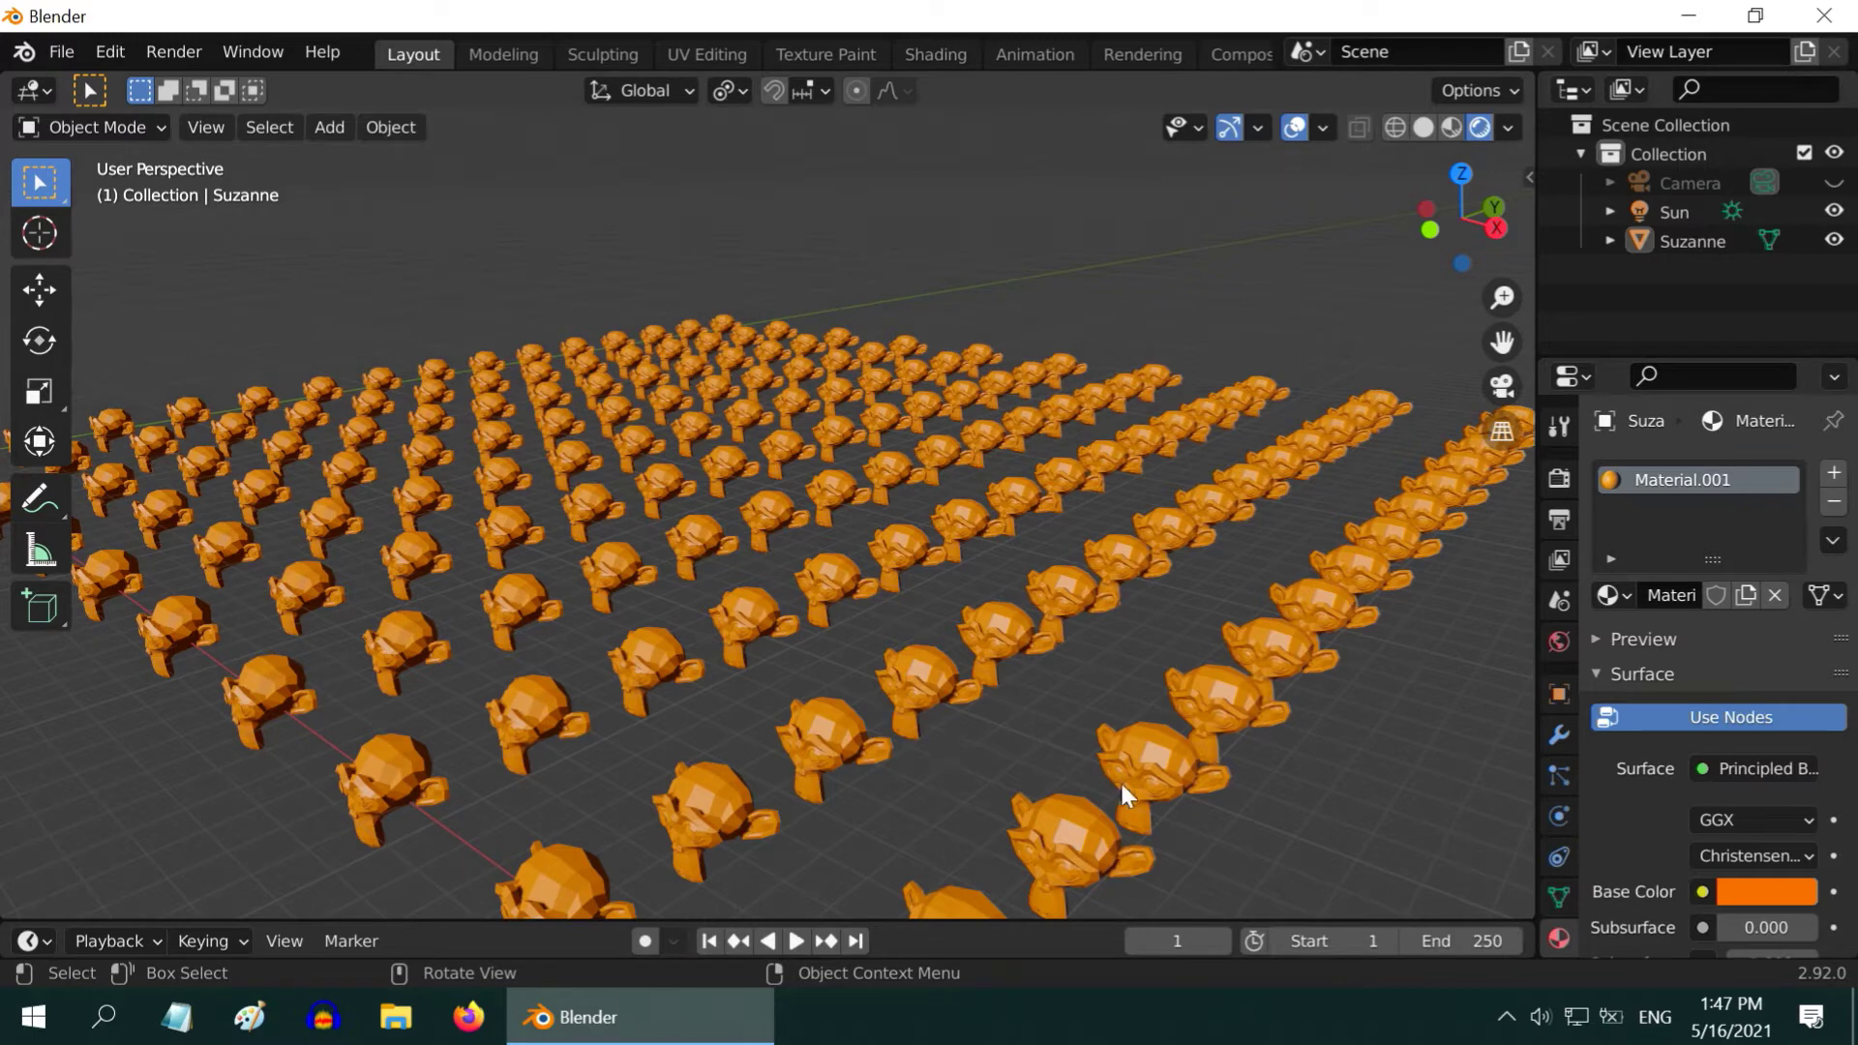
{"action": "middle_click_drag", "start_coordinate": [1025, 749], "coordinate": [964, 726]}
{"action": "scroll", "coordinate": [840, 647], "scroll_direction": "up", "scroll_amount": 8}
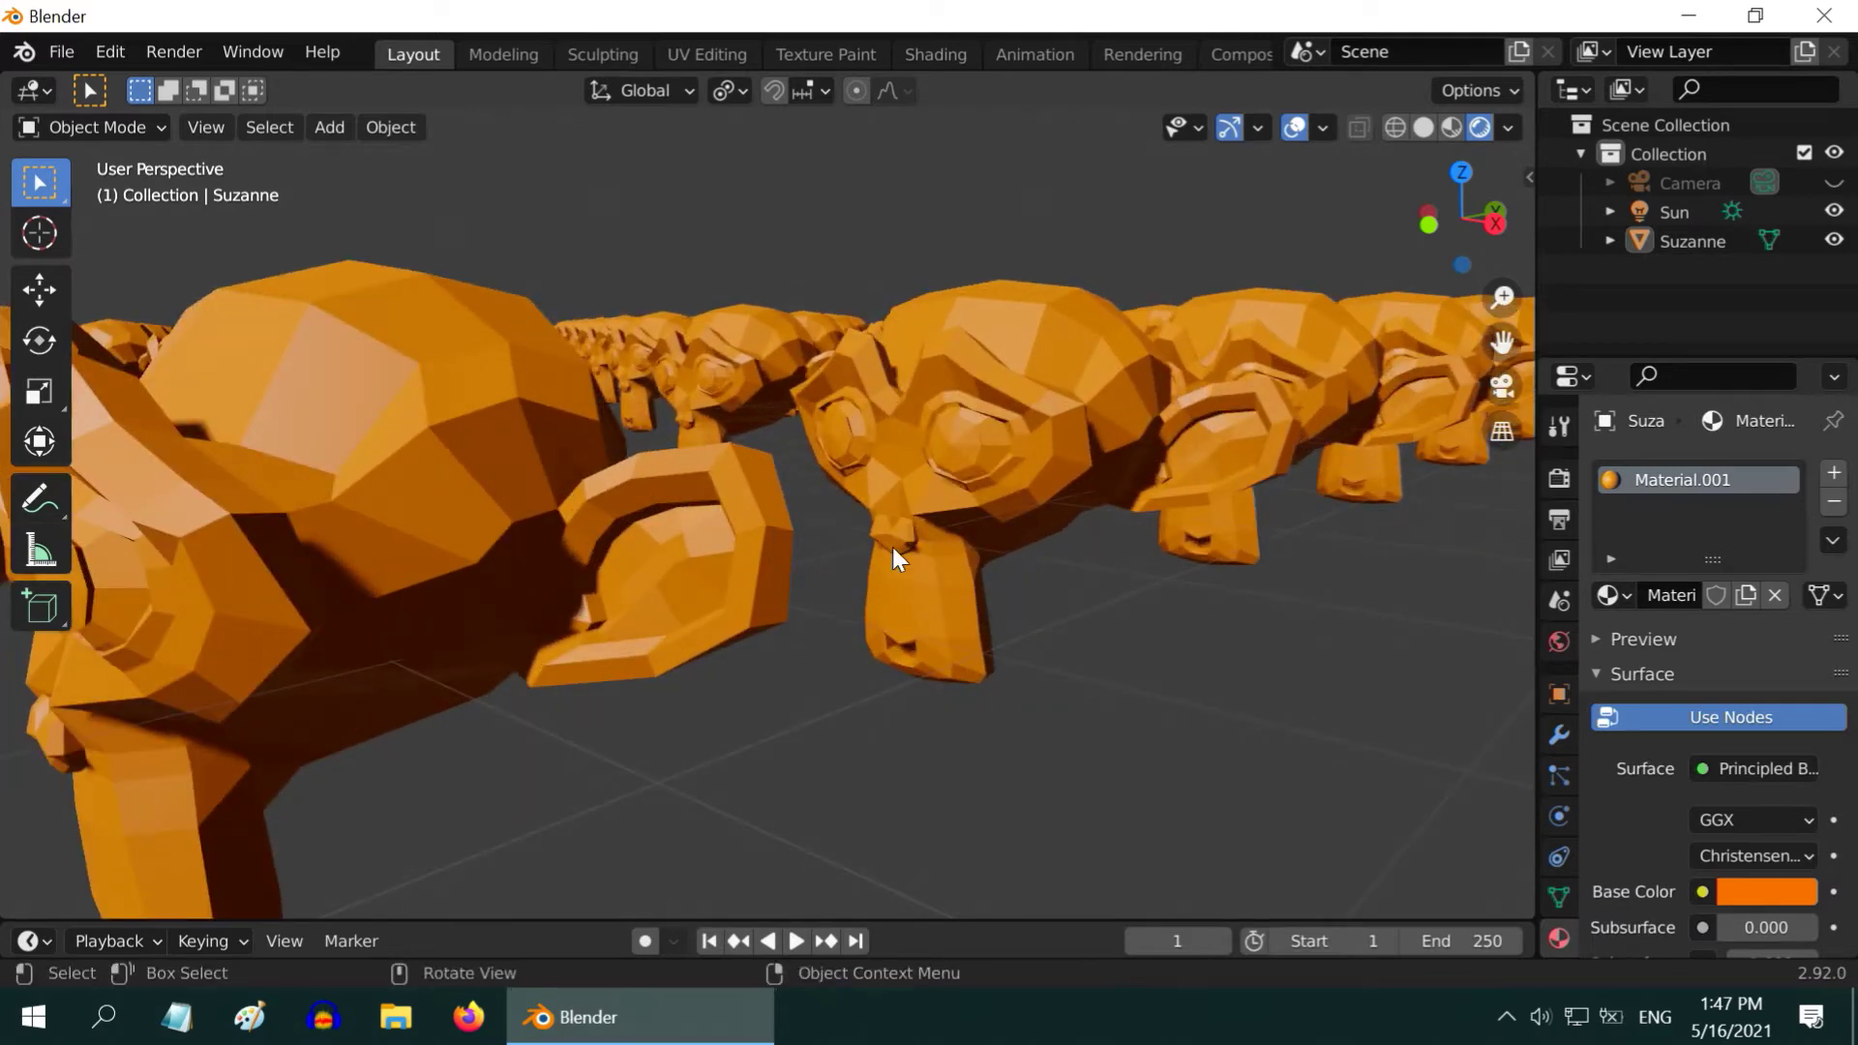
{"action": "scroll", "coordinate": [885, 547], "scroll_direction": "down", "scroll_amount": 10}
{"action": "scroll", "coordinate": [921, 666], "scroll_direction": "down", "scroll_amount": 6}
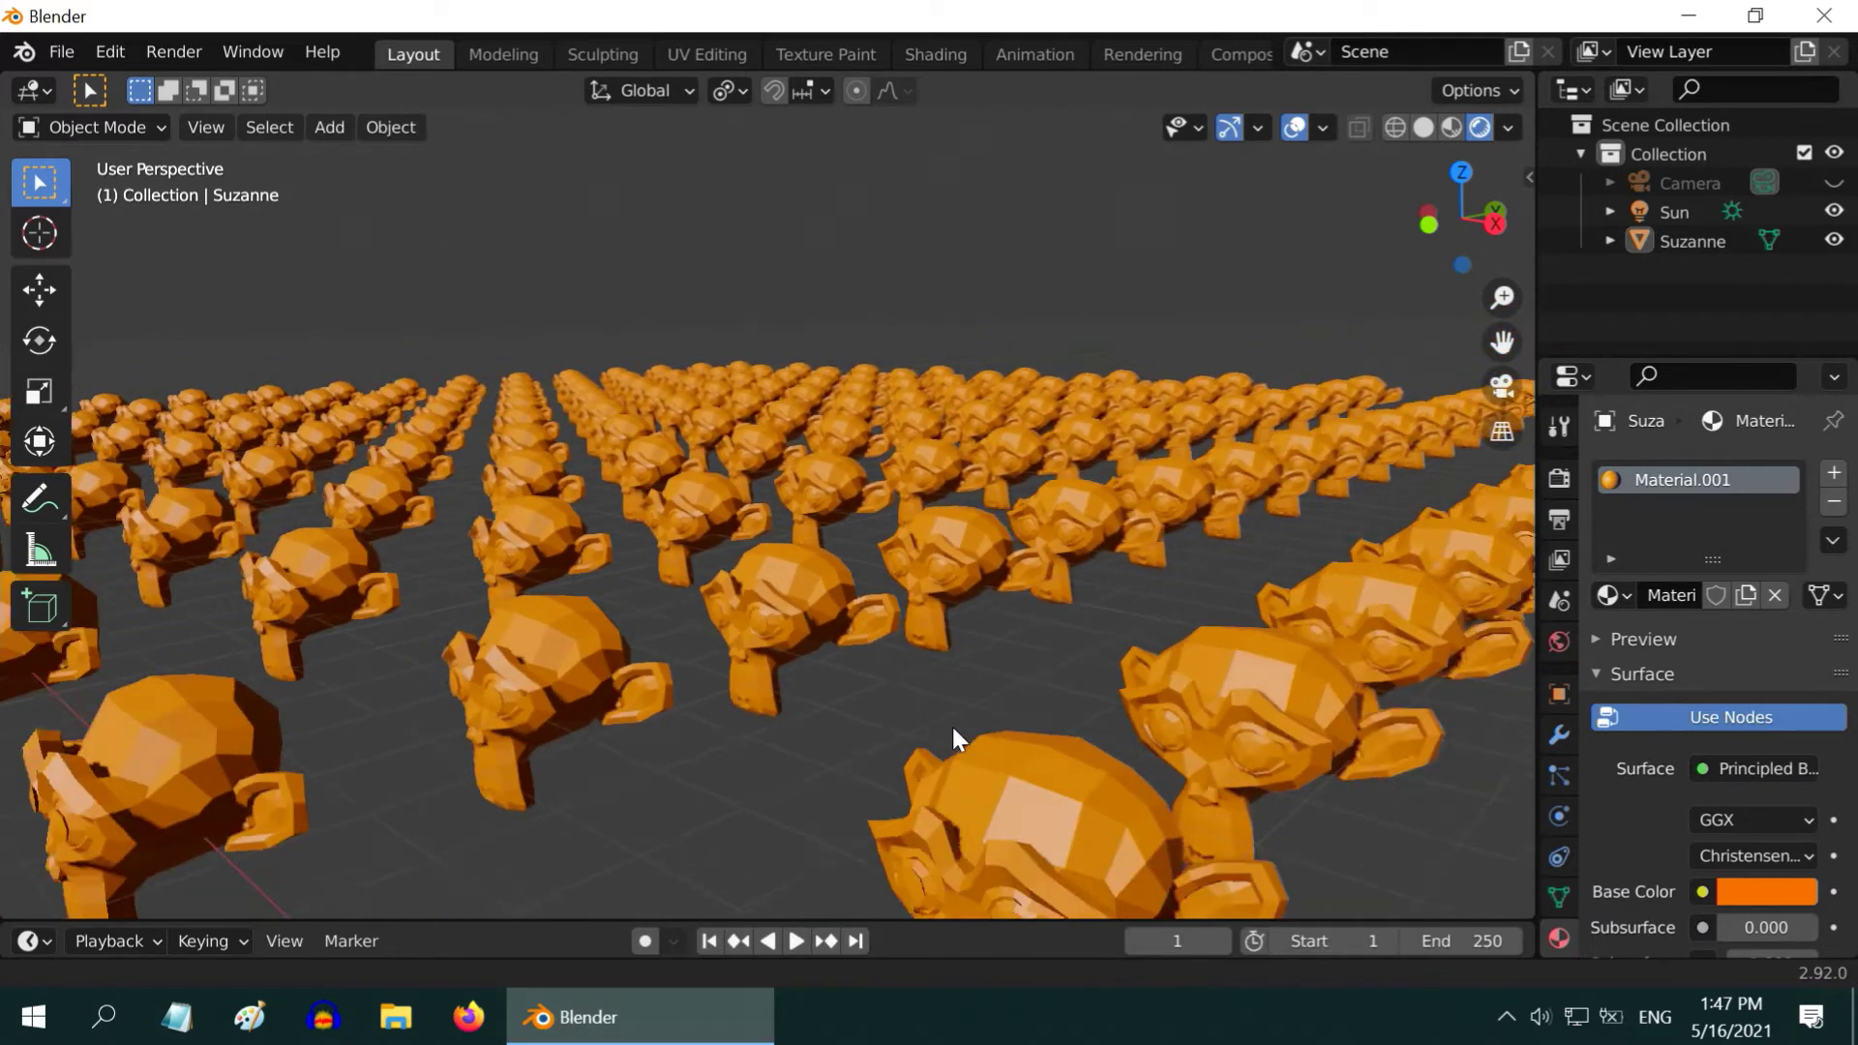
{"action": "middle_click_drag", "start_coordinate": [712, 648], "coordinate": [950, 716]}
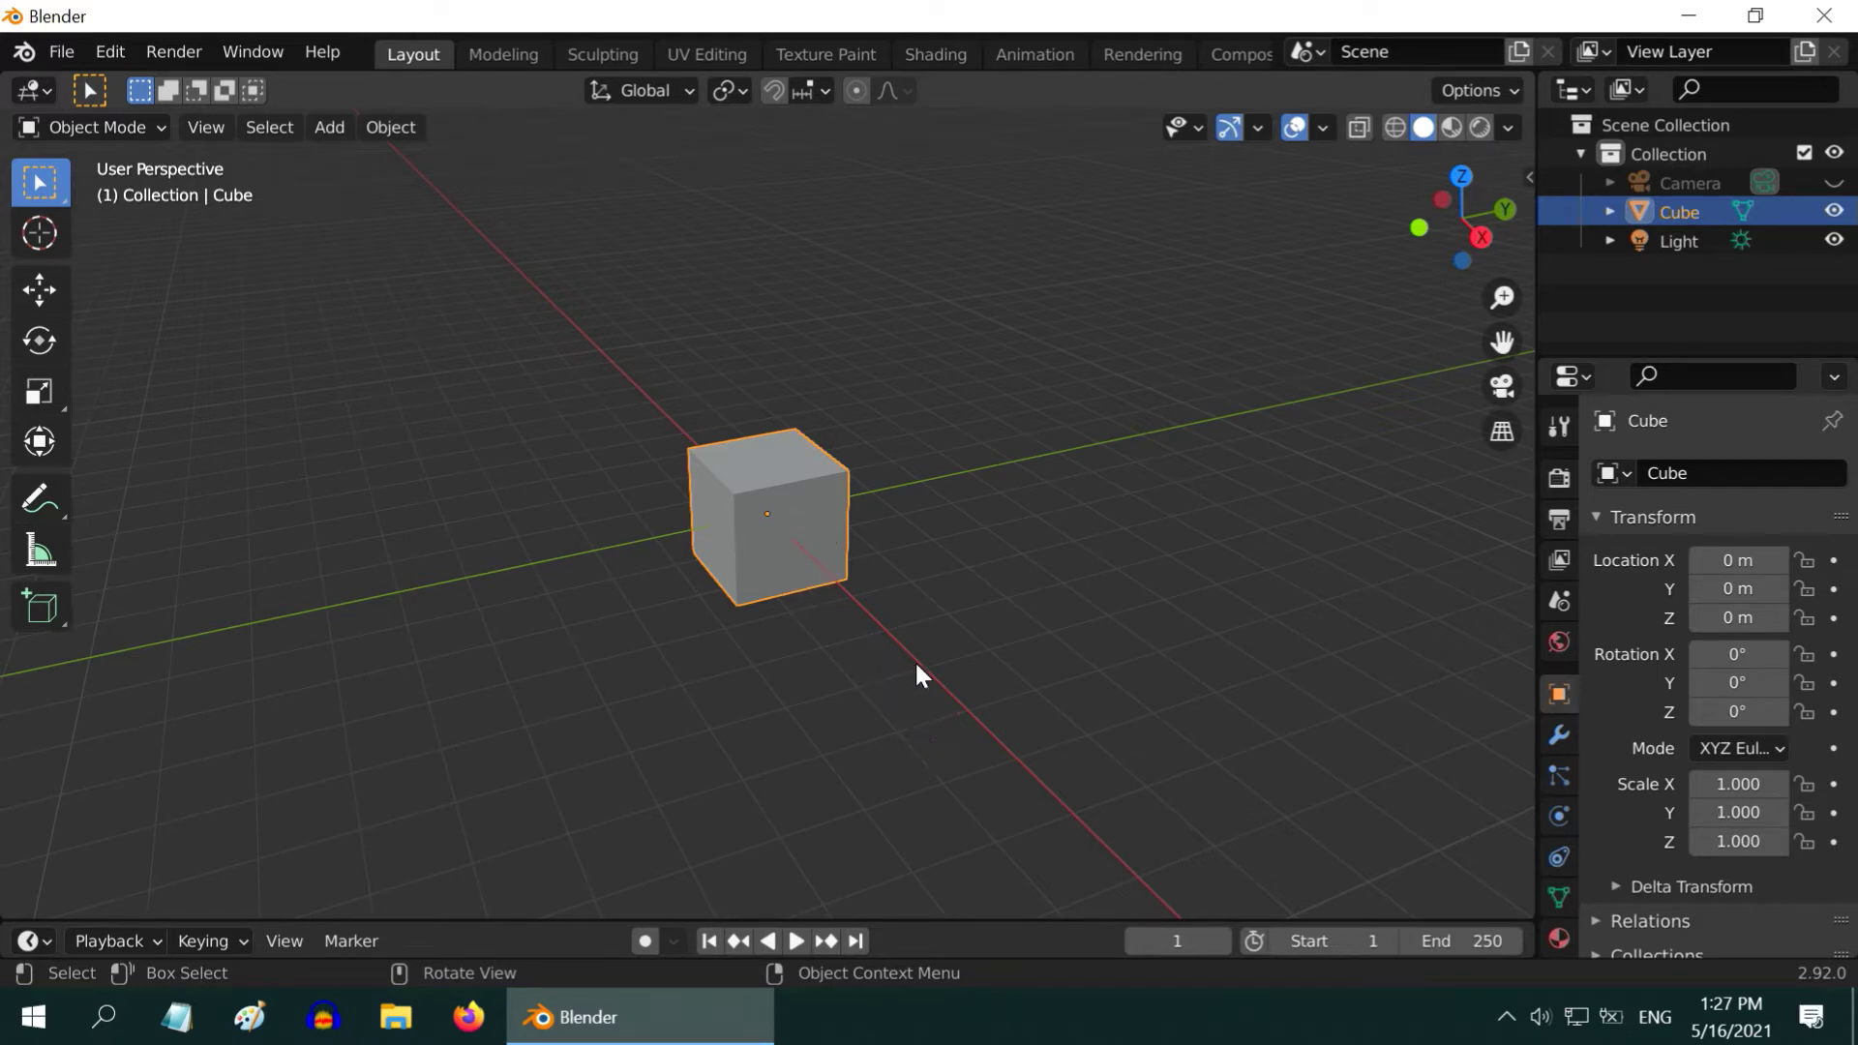
Add an Array modifier to the cube with Count 10 and Relative Offset Factor X 2.
{"action": "left_click", "coordinate": [1558, 735]}
{"action": "left_click", "coordinate": [1620, 475]}
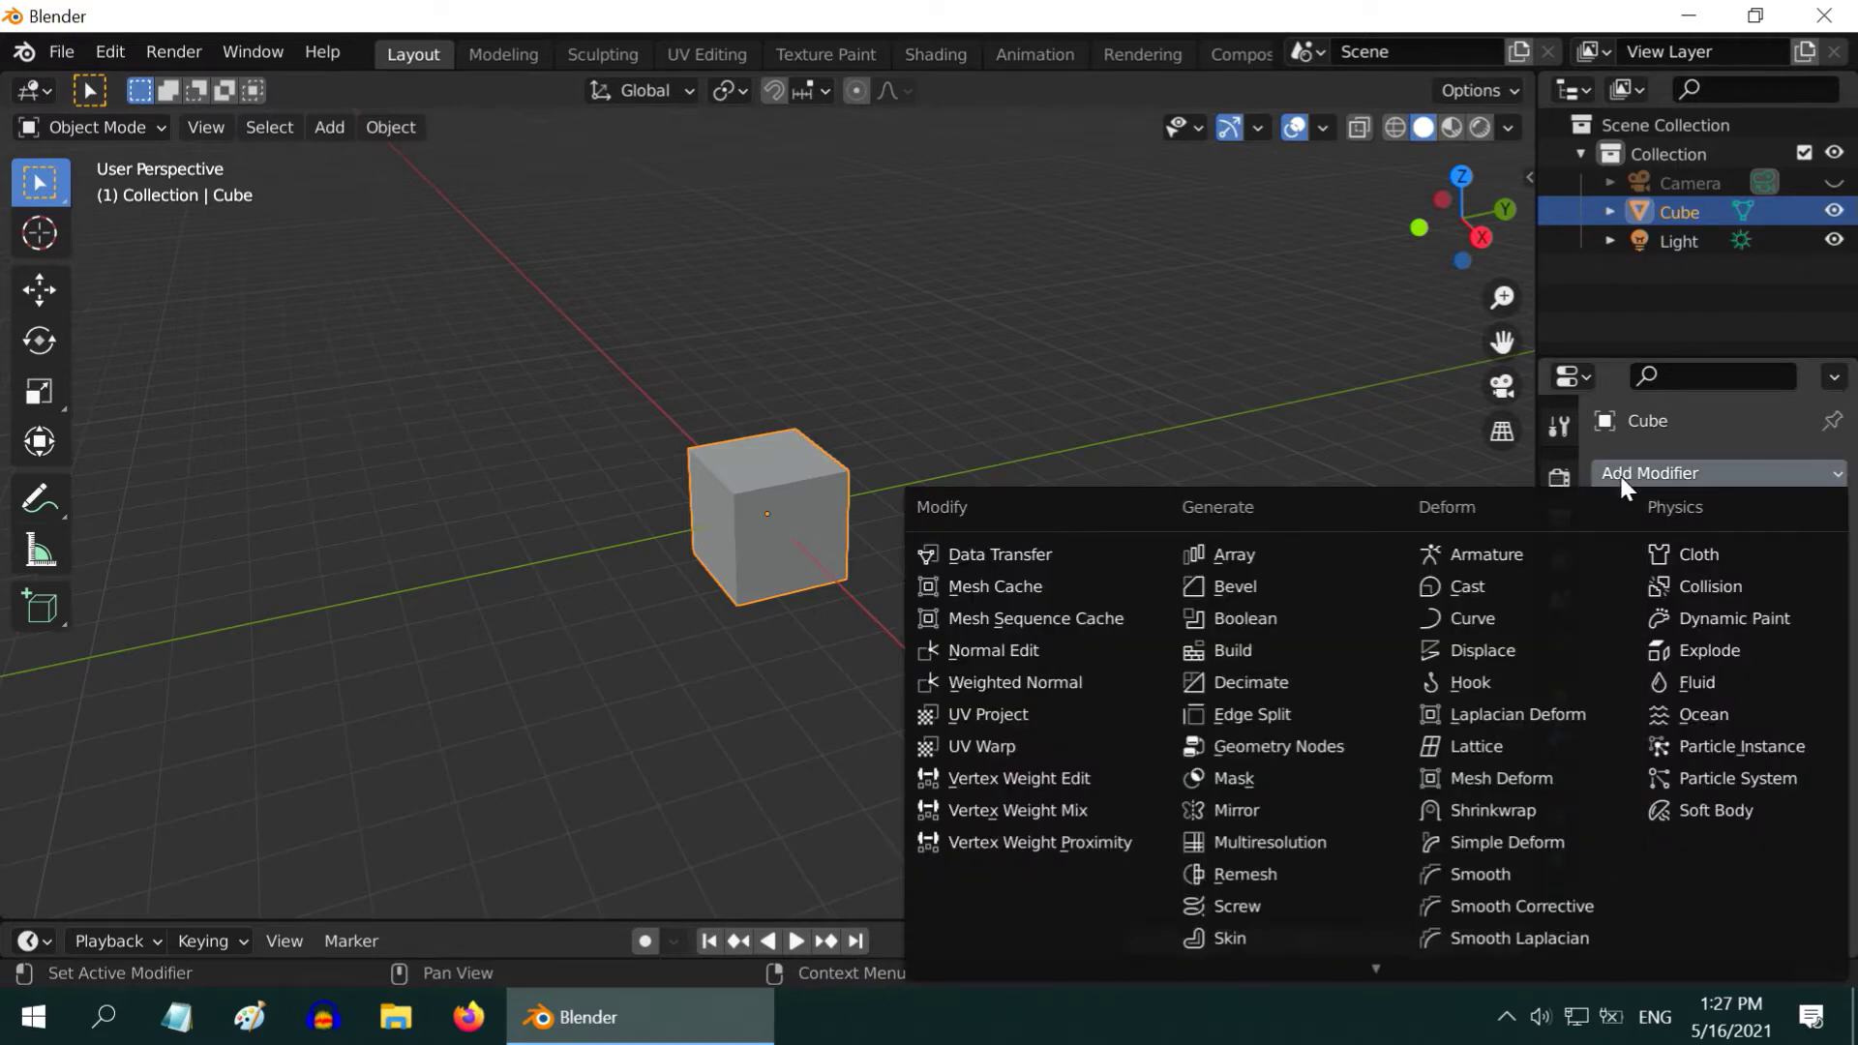
{"action": "left_click", "coordinate": [1297, 553]}
{"action": "left_click", "coordinate": [1716, 598]}
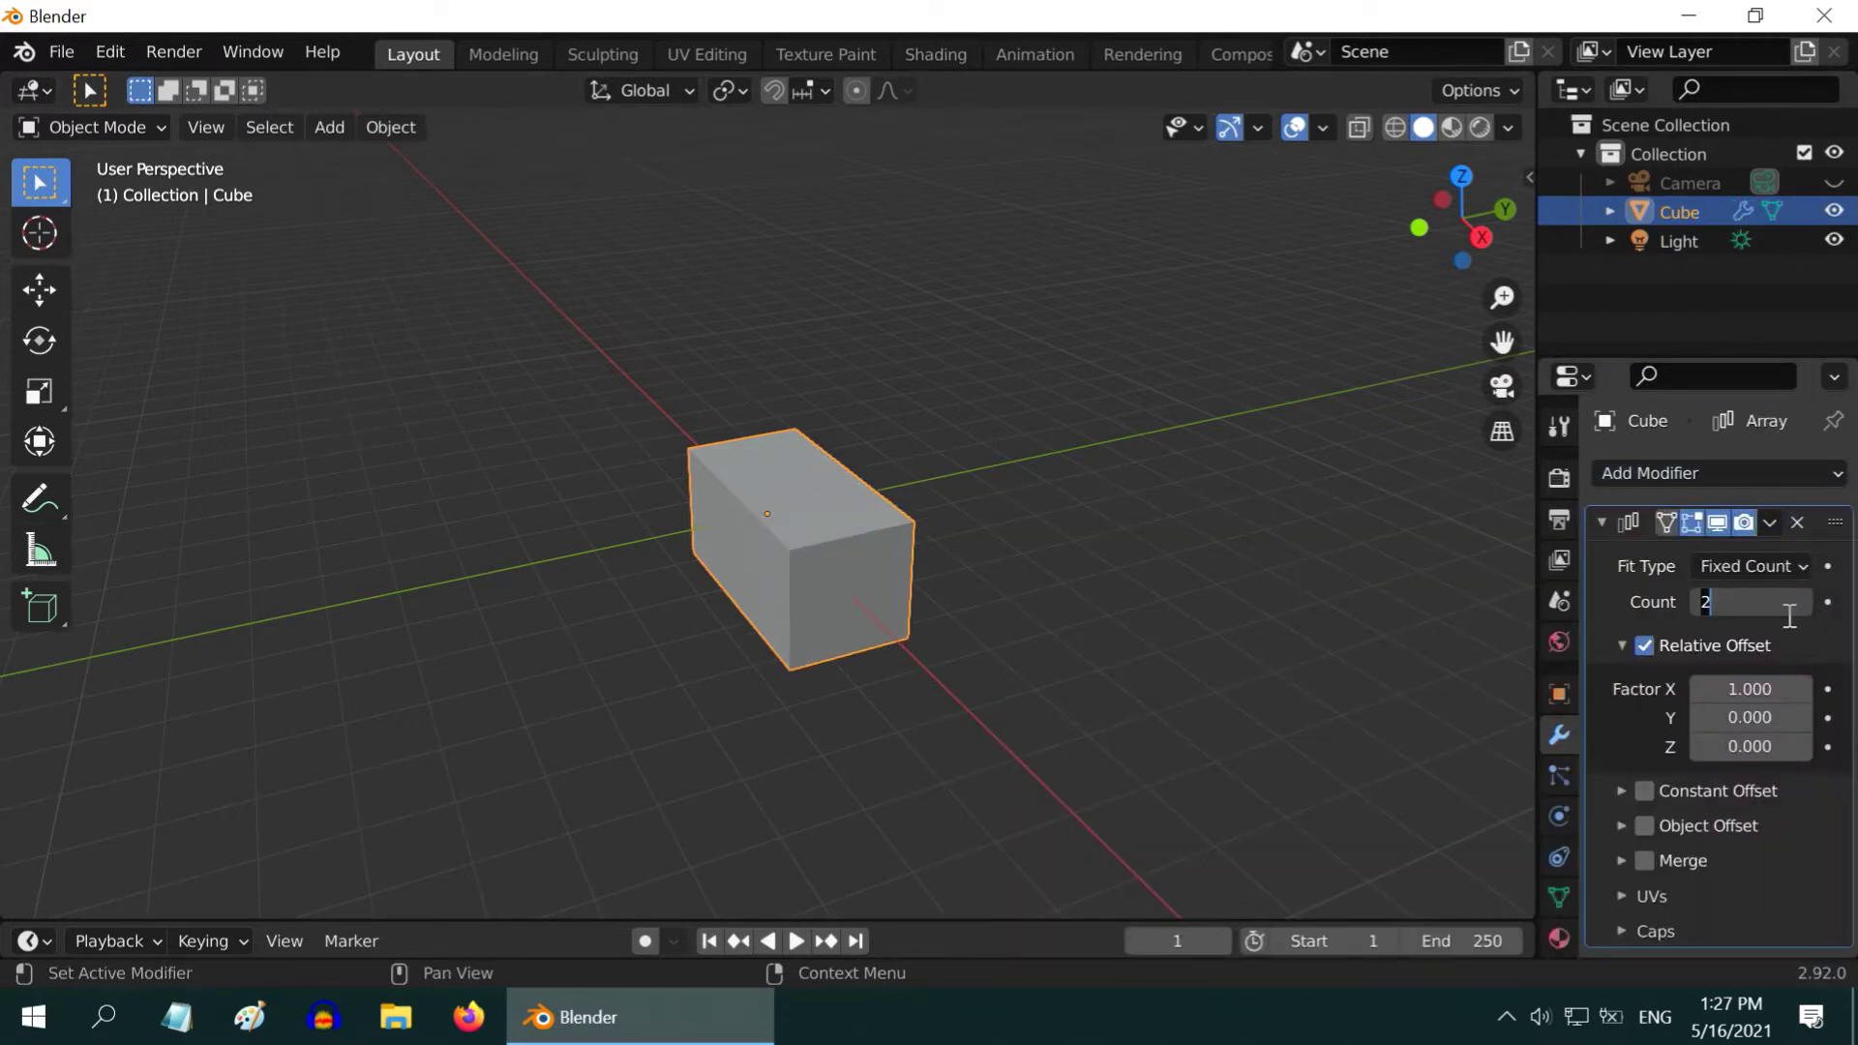
{"action": "type", "text": "10"}
{"action": "key", "text": "Return"}
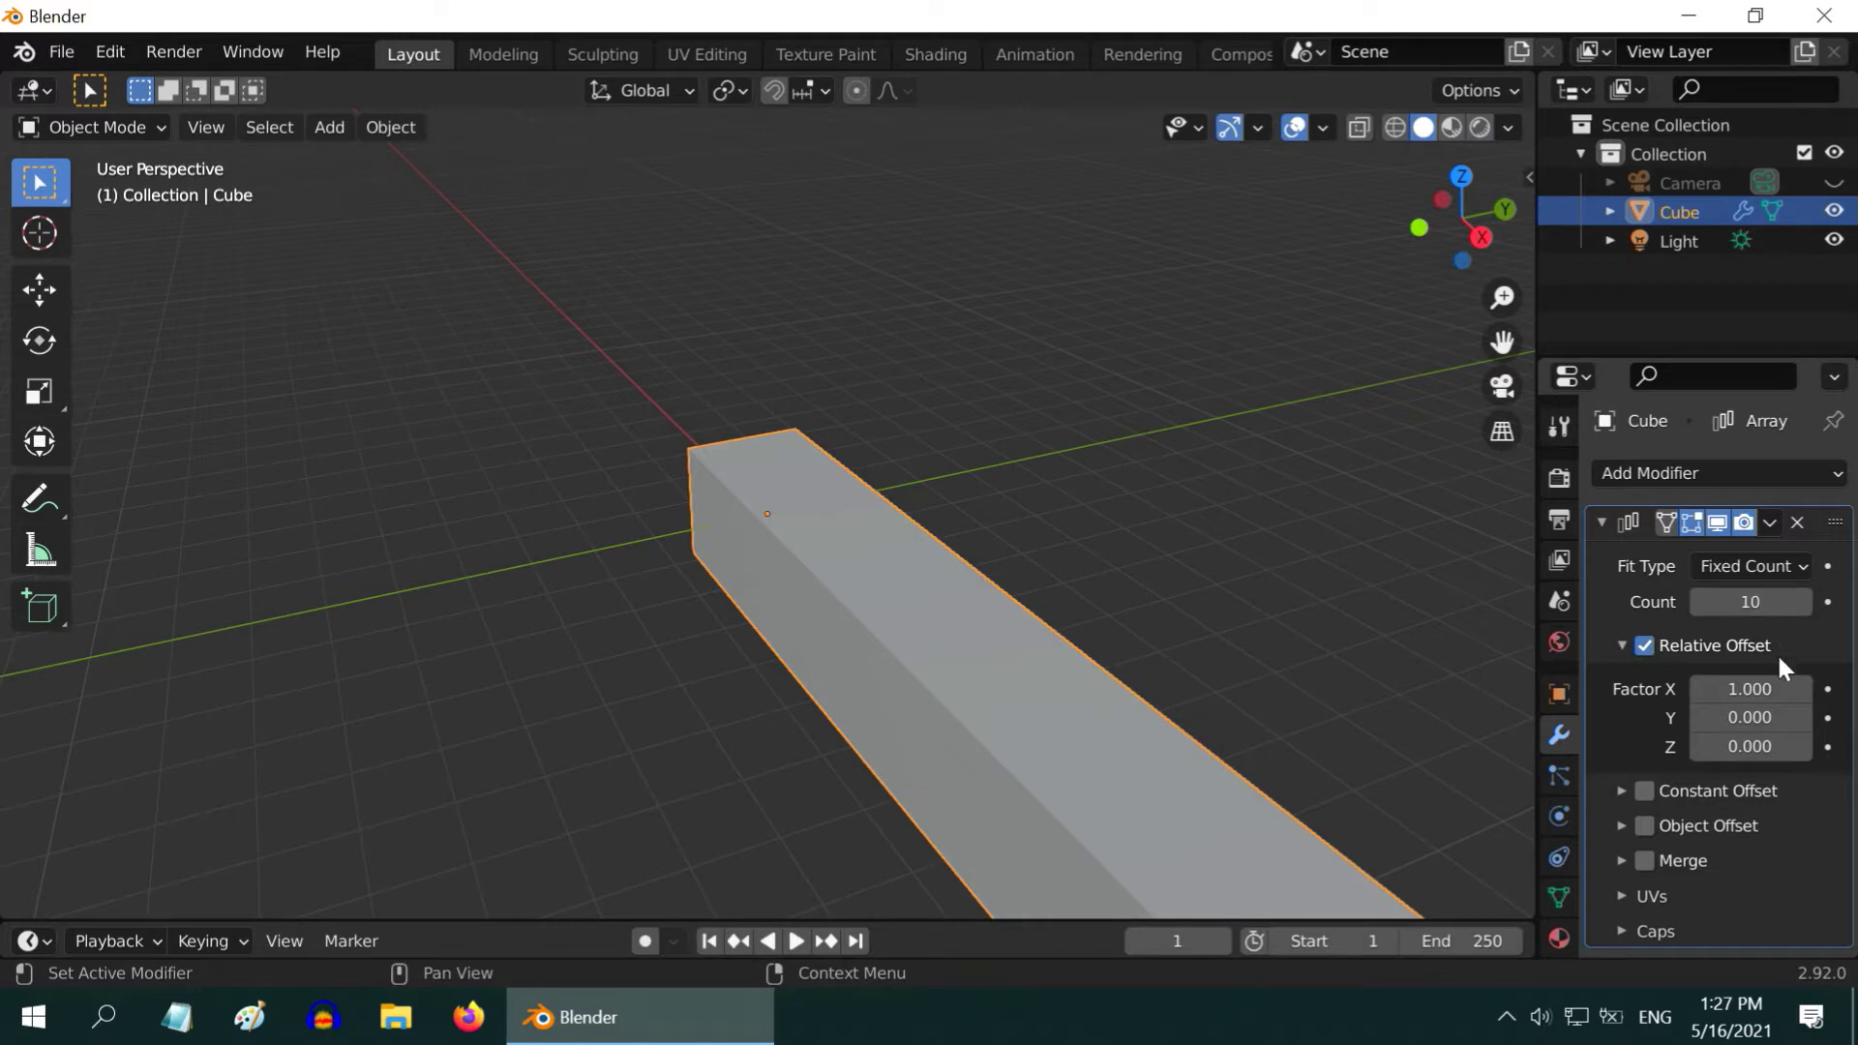
{"action": "left_click", "coordinate": [1773, 687]}
{"action": "type", "text": "1.0"}
{"action": "type", "text": "2"}
{"action": "key", "text": "Return"}
{"action": "scroll", "coordinate": [818, 615], "scroll_direction": "down", "scroll_amount": 3}
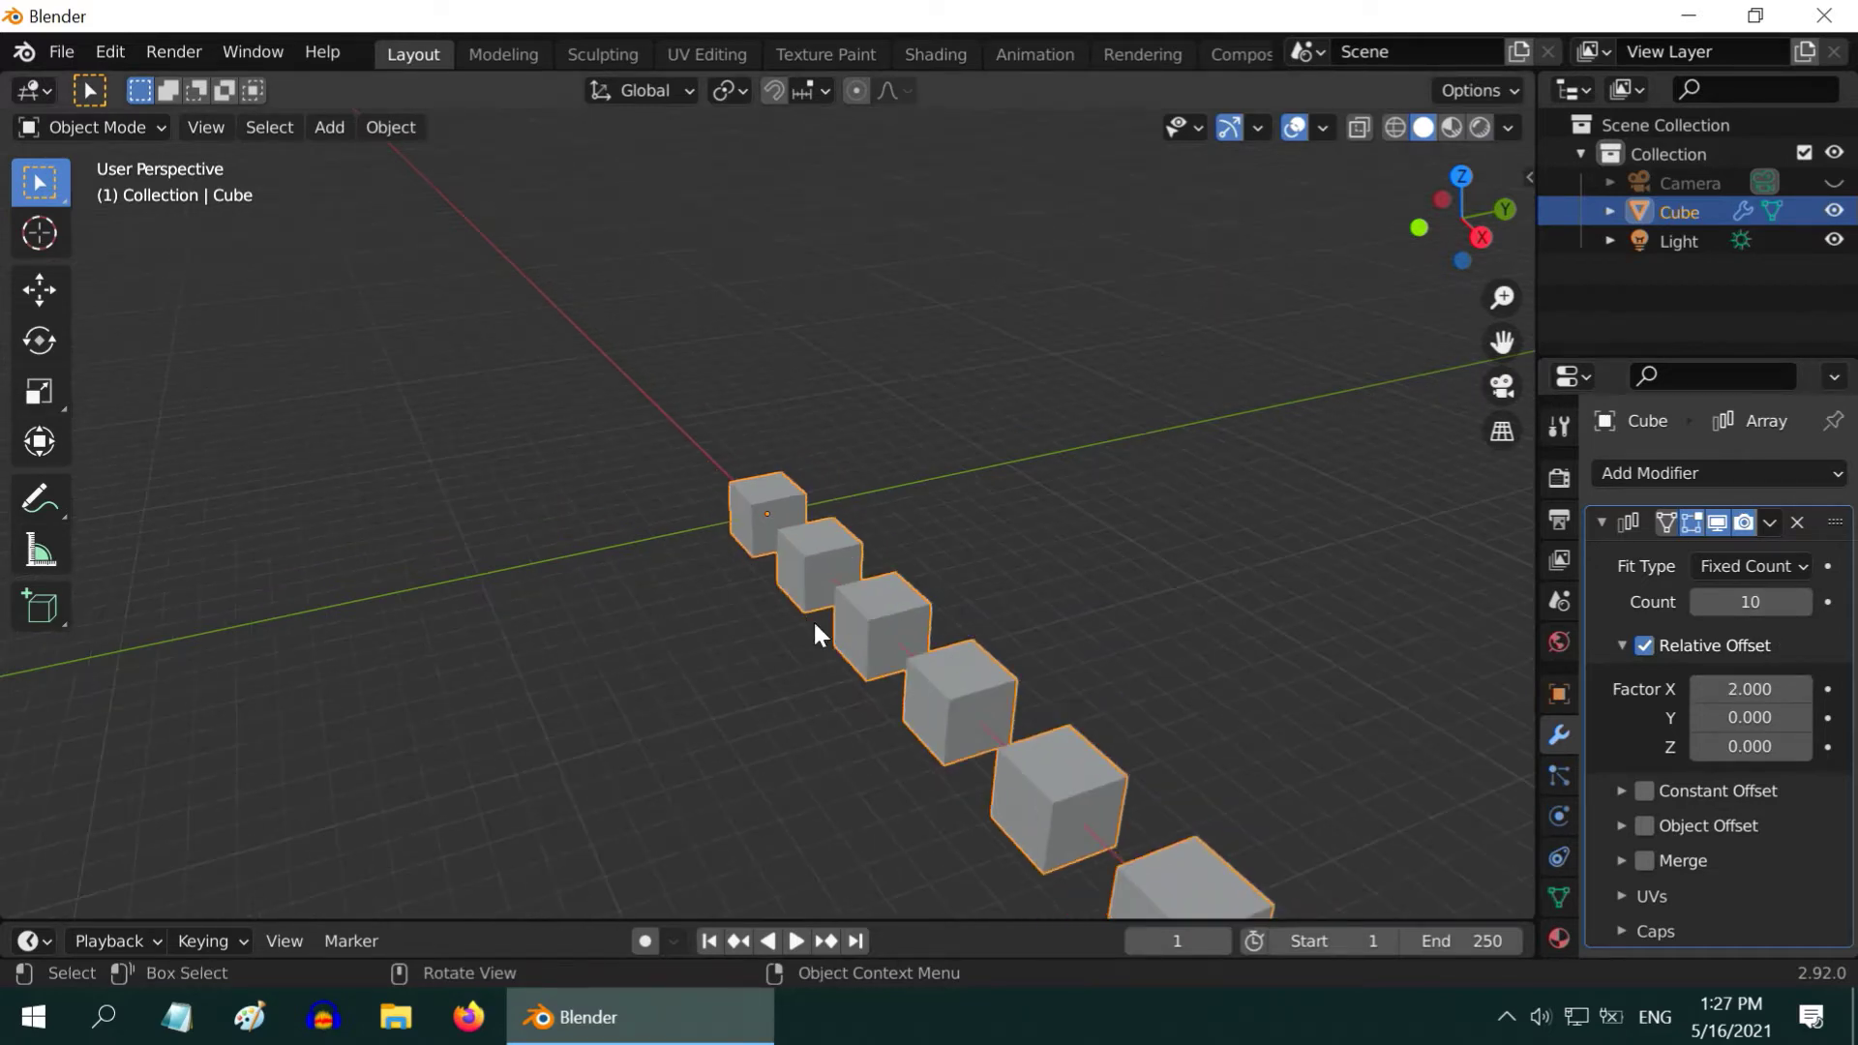
{"action": "middle_click_drag", "start_coordinate": [871, 733], "coordinate": [647, 539]}
{"action": "scroll", "coordinate": [642, 533], "scroll_direction": "down", "scroll_amount": 4}
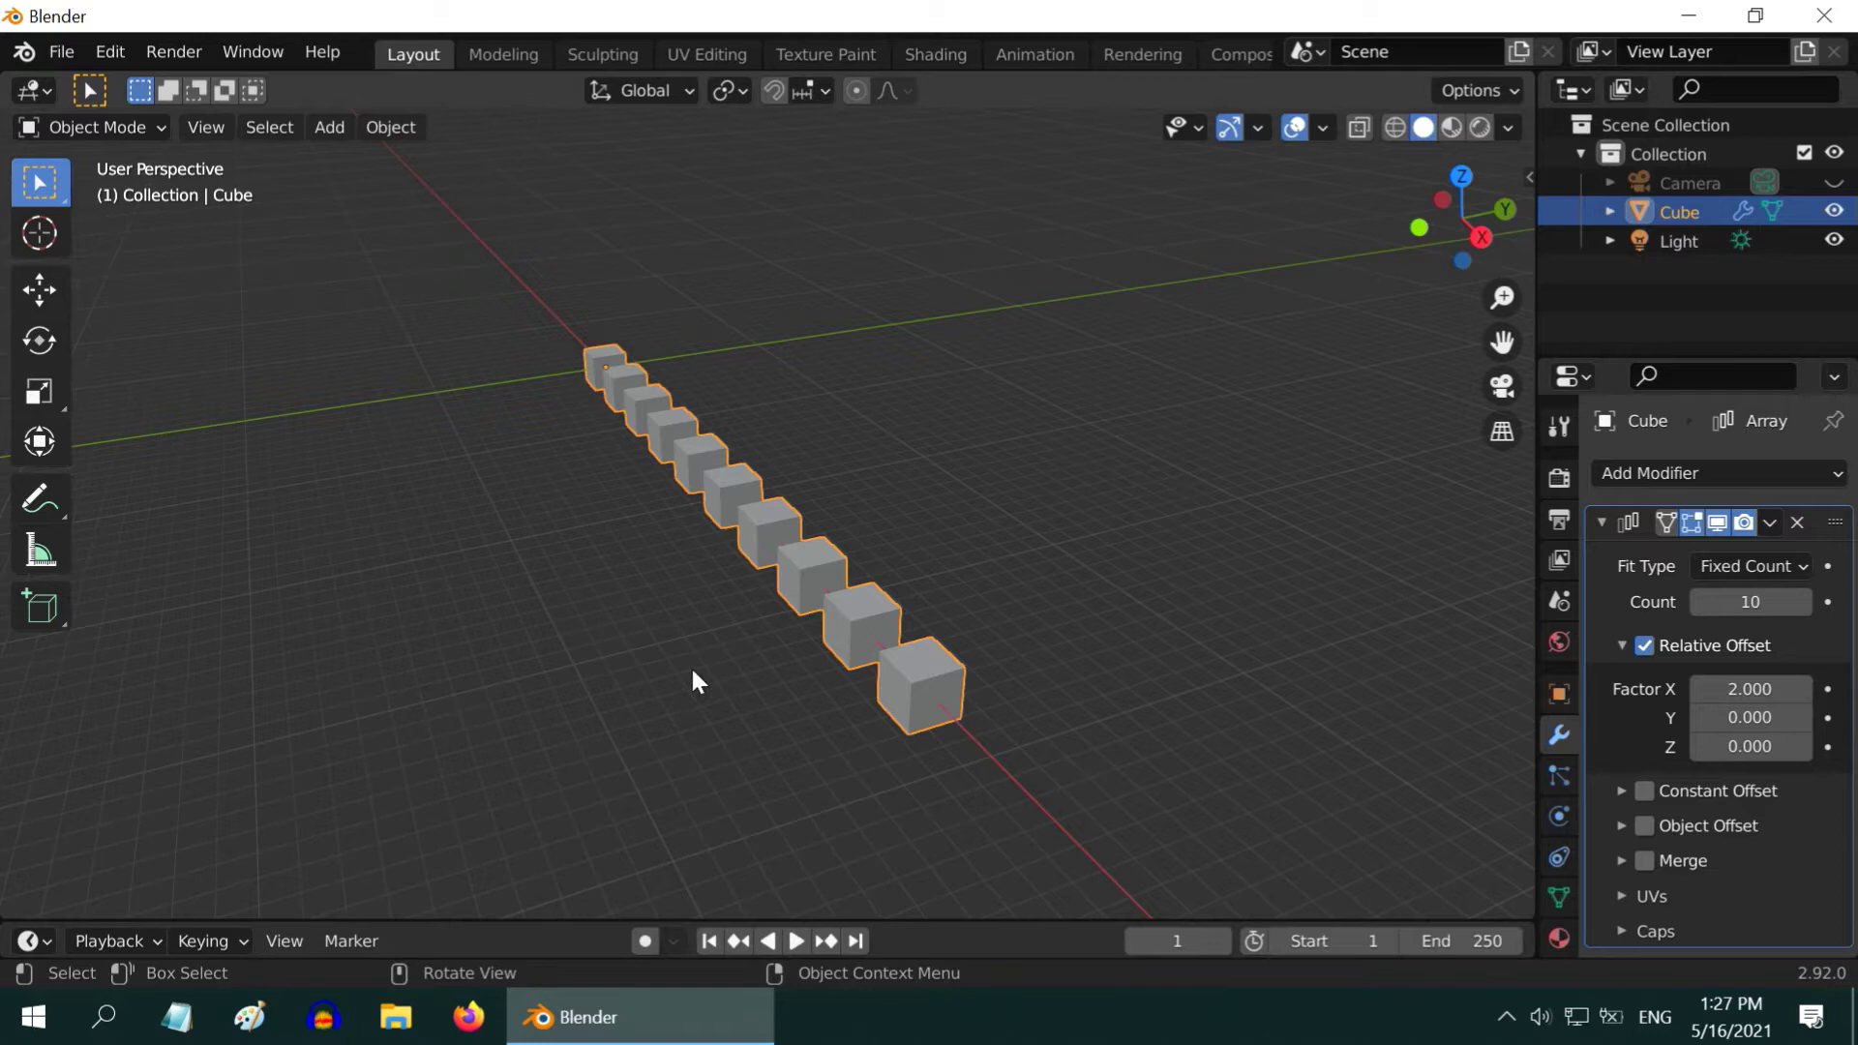
Apply the first Array modifier and add a second Array modifier.
{"action": "left_click", "coordinate": [1770, 523]}
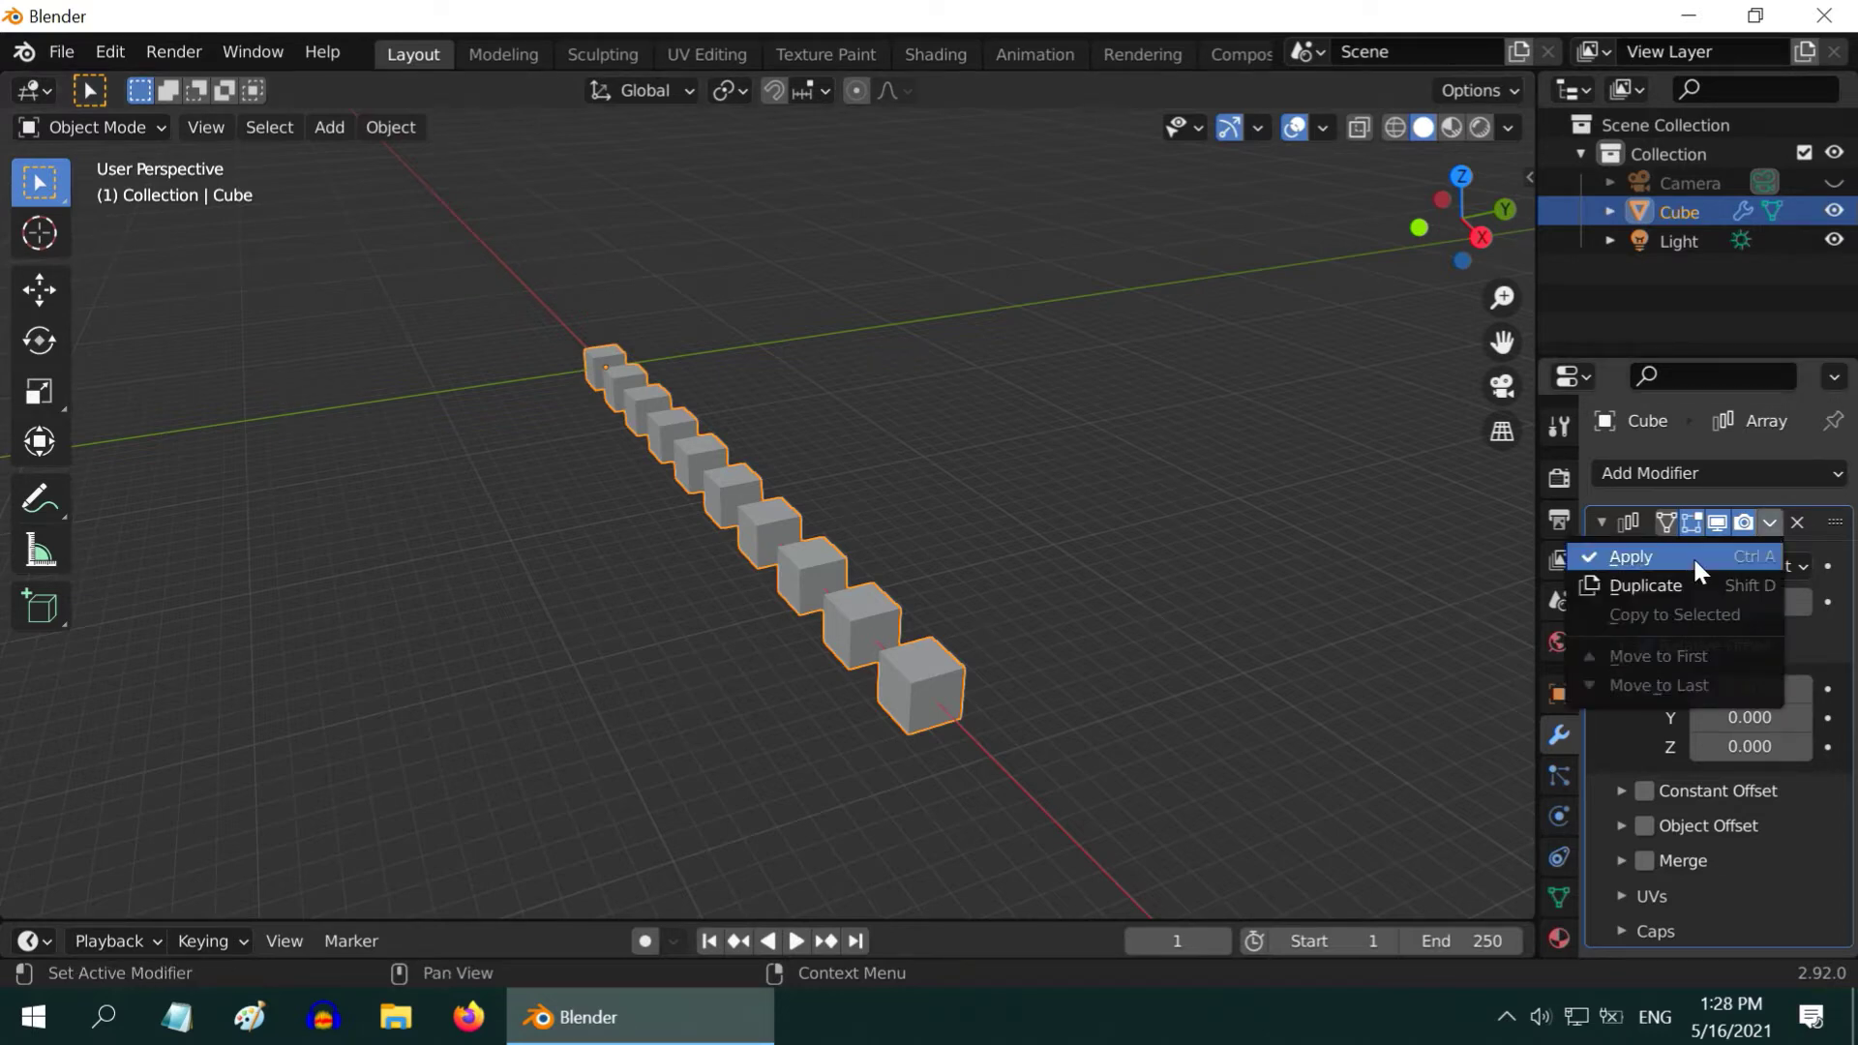
{"action": "left_click", "coordinate": [1693, 556]}
{"action": "left_click", "coordinate": [1644, 473]}
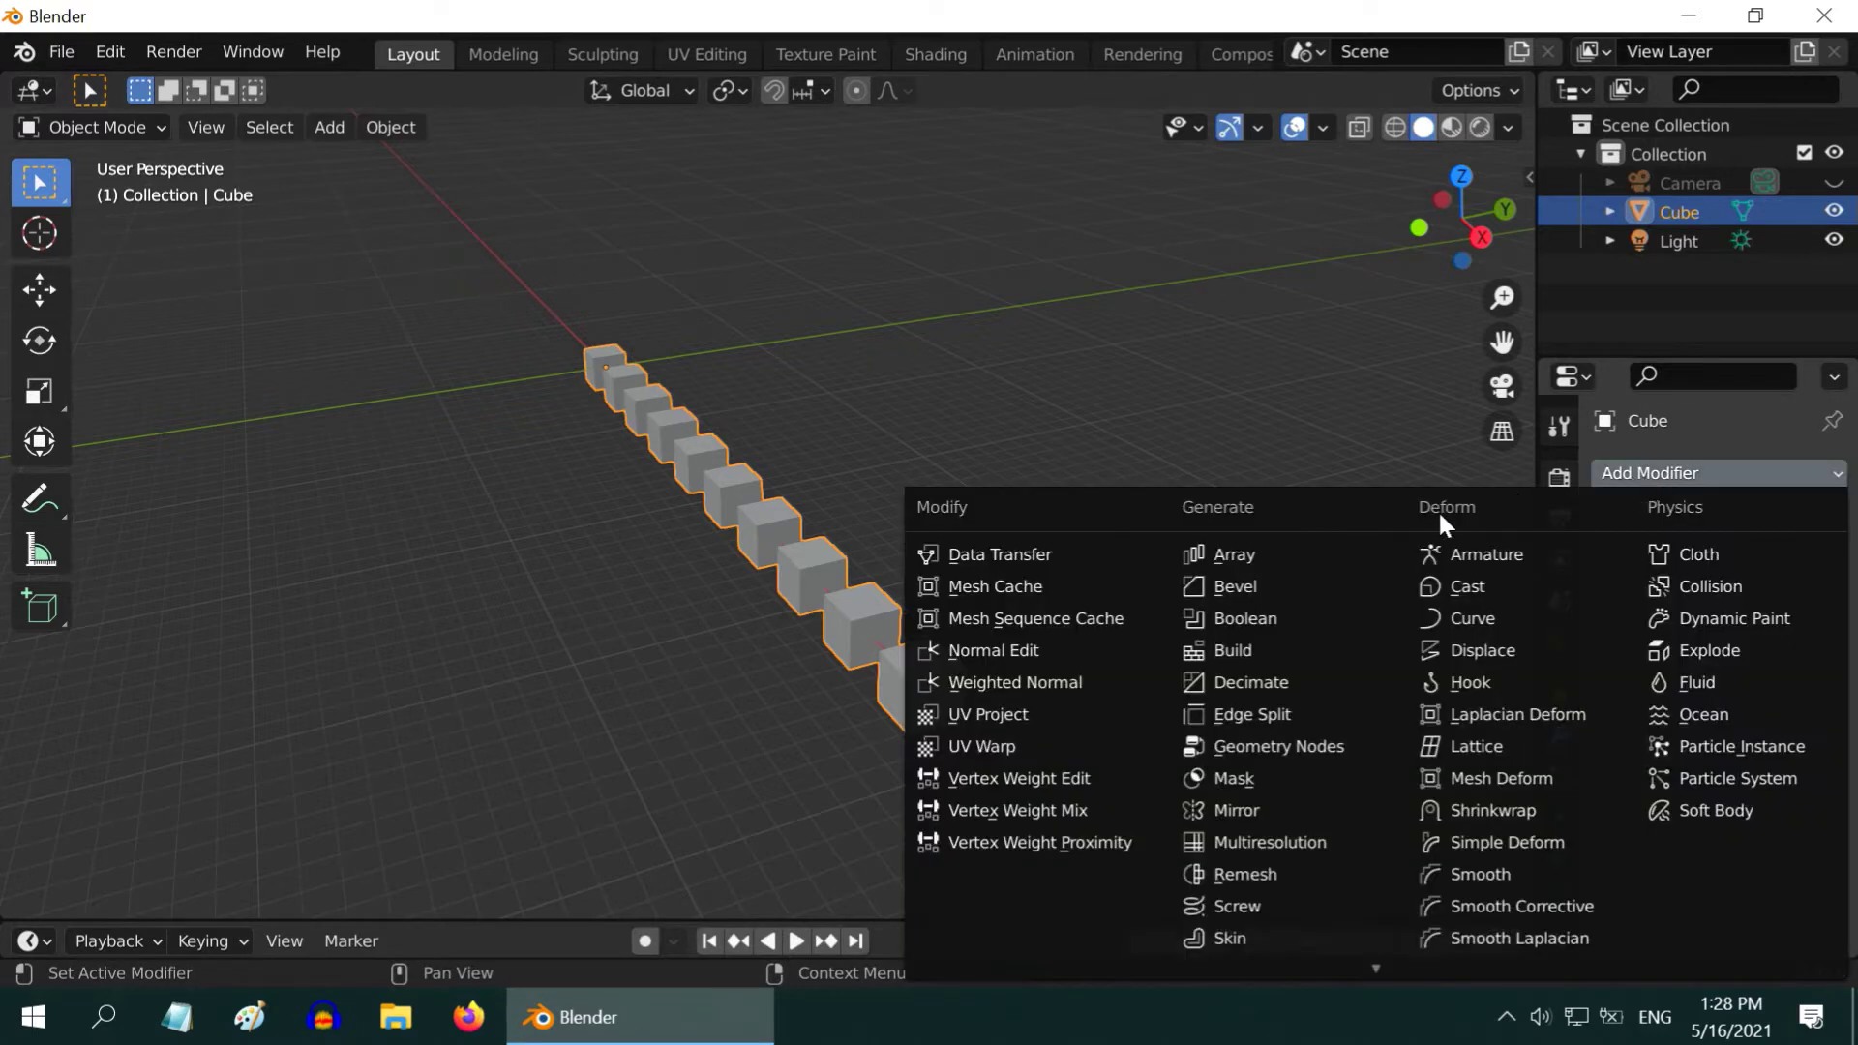
{"action": "left_click", "coordinate": [1284, 566]}
Set the new Array to Count 15, Factor X 0 and Factor Y 2.
{"action": "left_click", "coordinate": [1739, 604]}
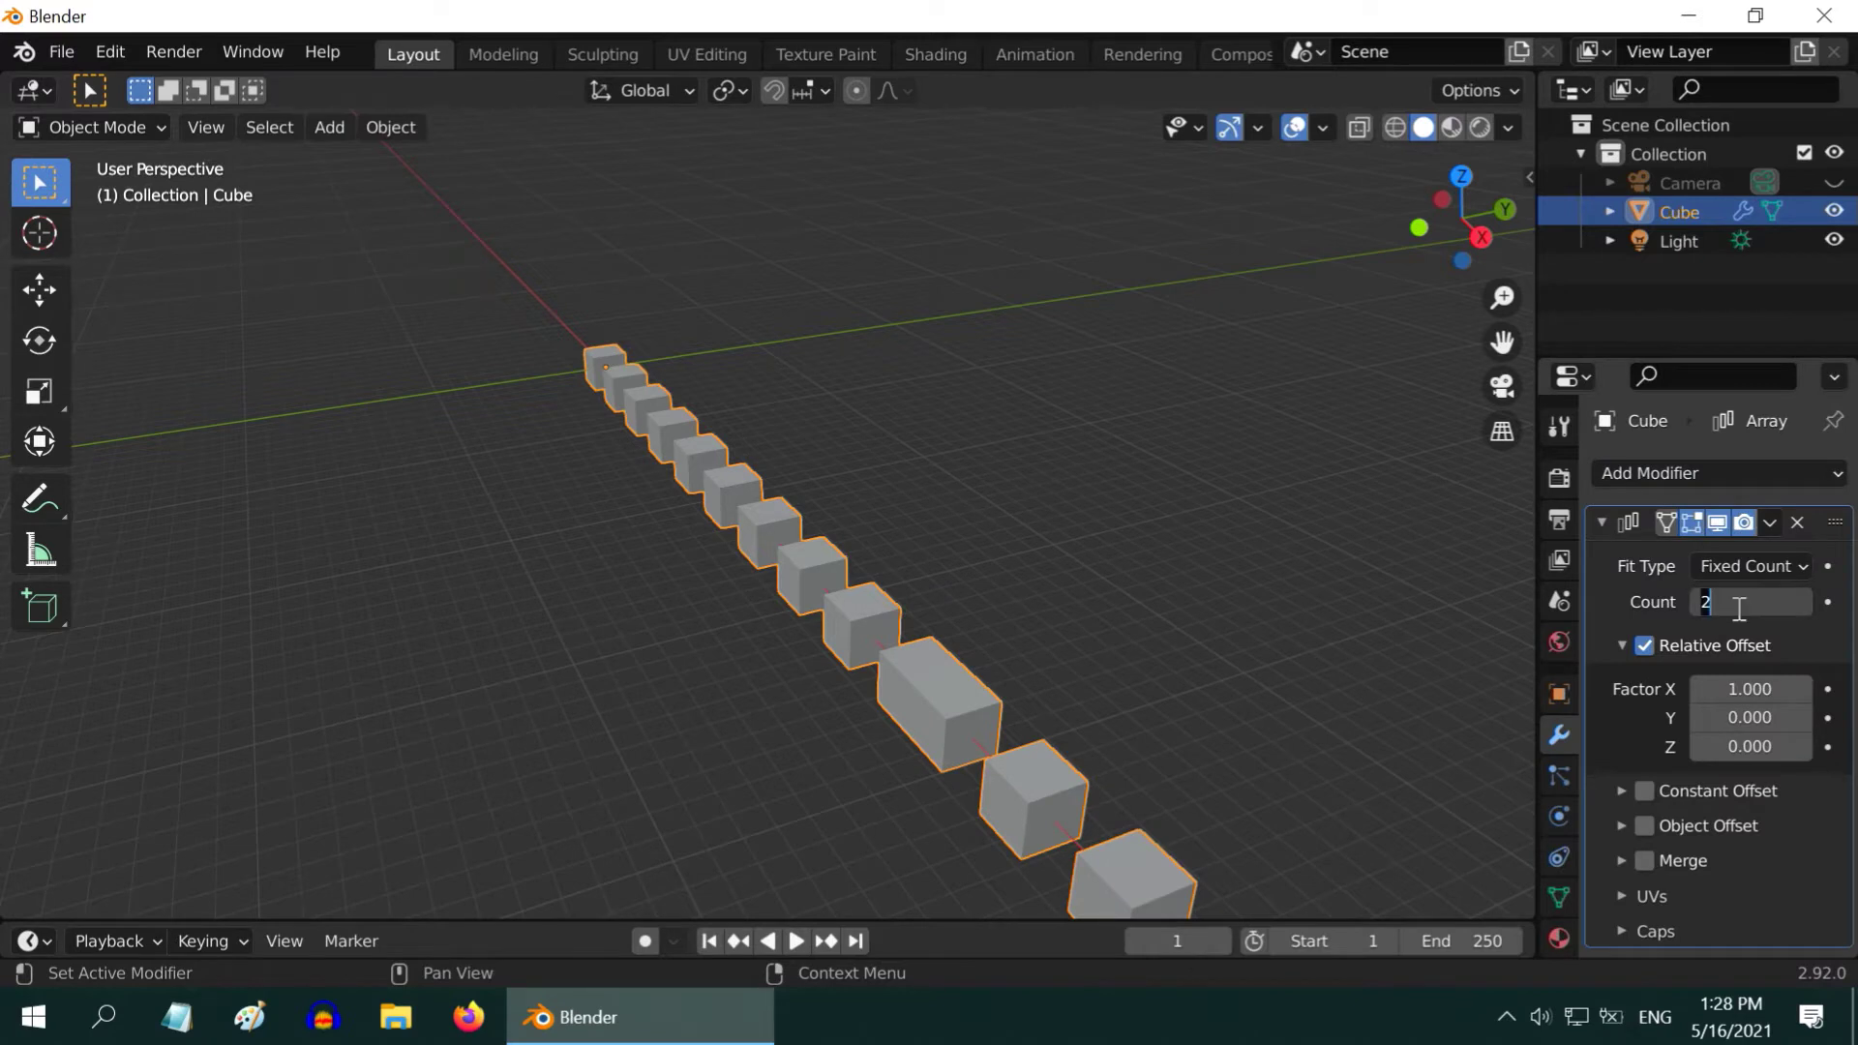
{"action": "type", "text": "15"}
{"action": "key", "text": "Return"}
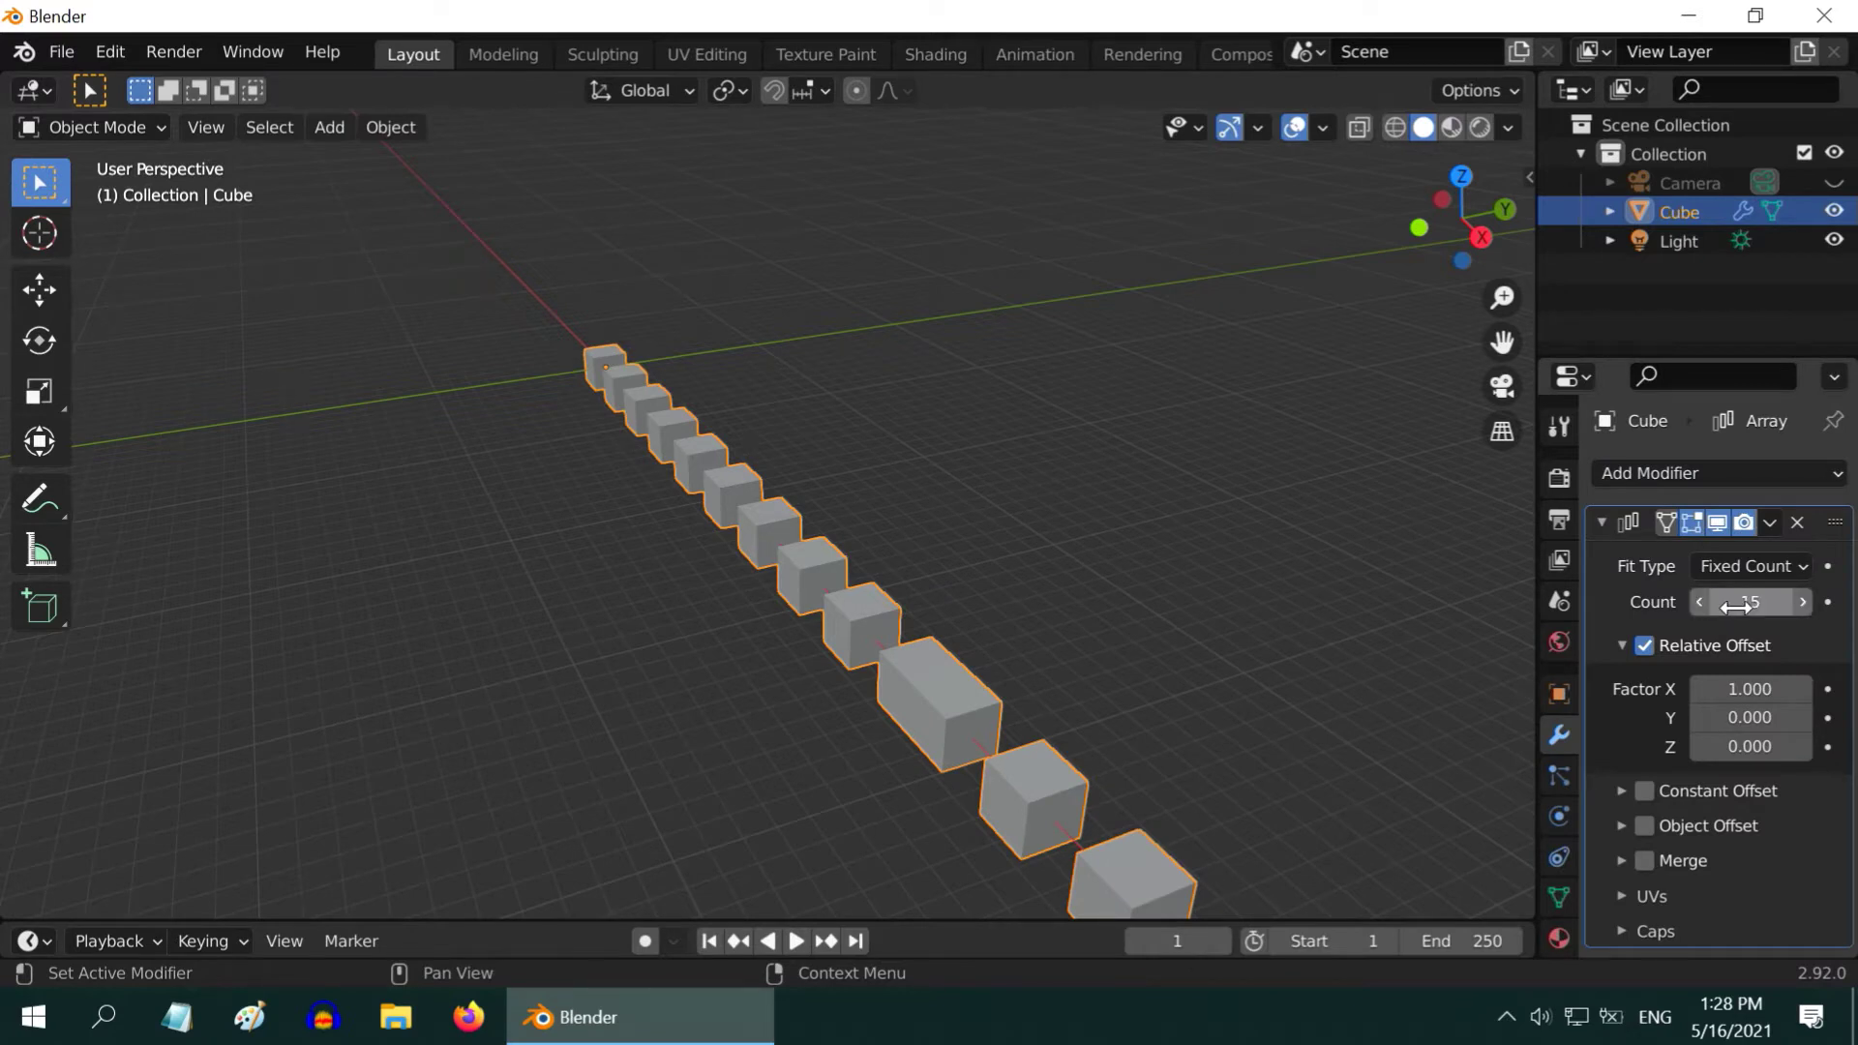
{"action": "left_click", "coordinate": [1754, 690]}
{"action": "type", "text": "0"}
{"action": "key", "text": "Return"}
{"action": "left_click", "coordinate": [1750, 717]}
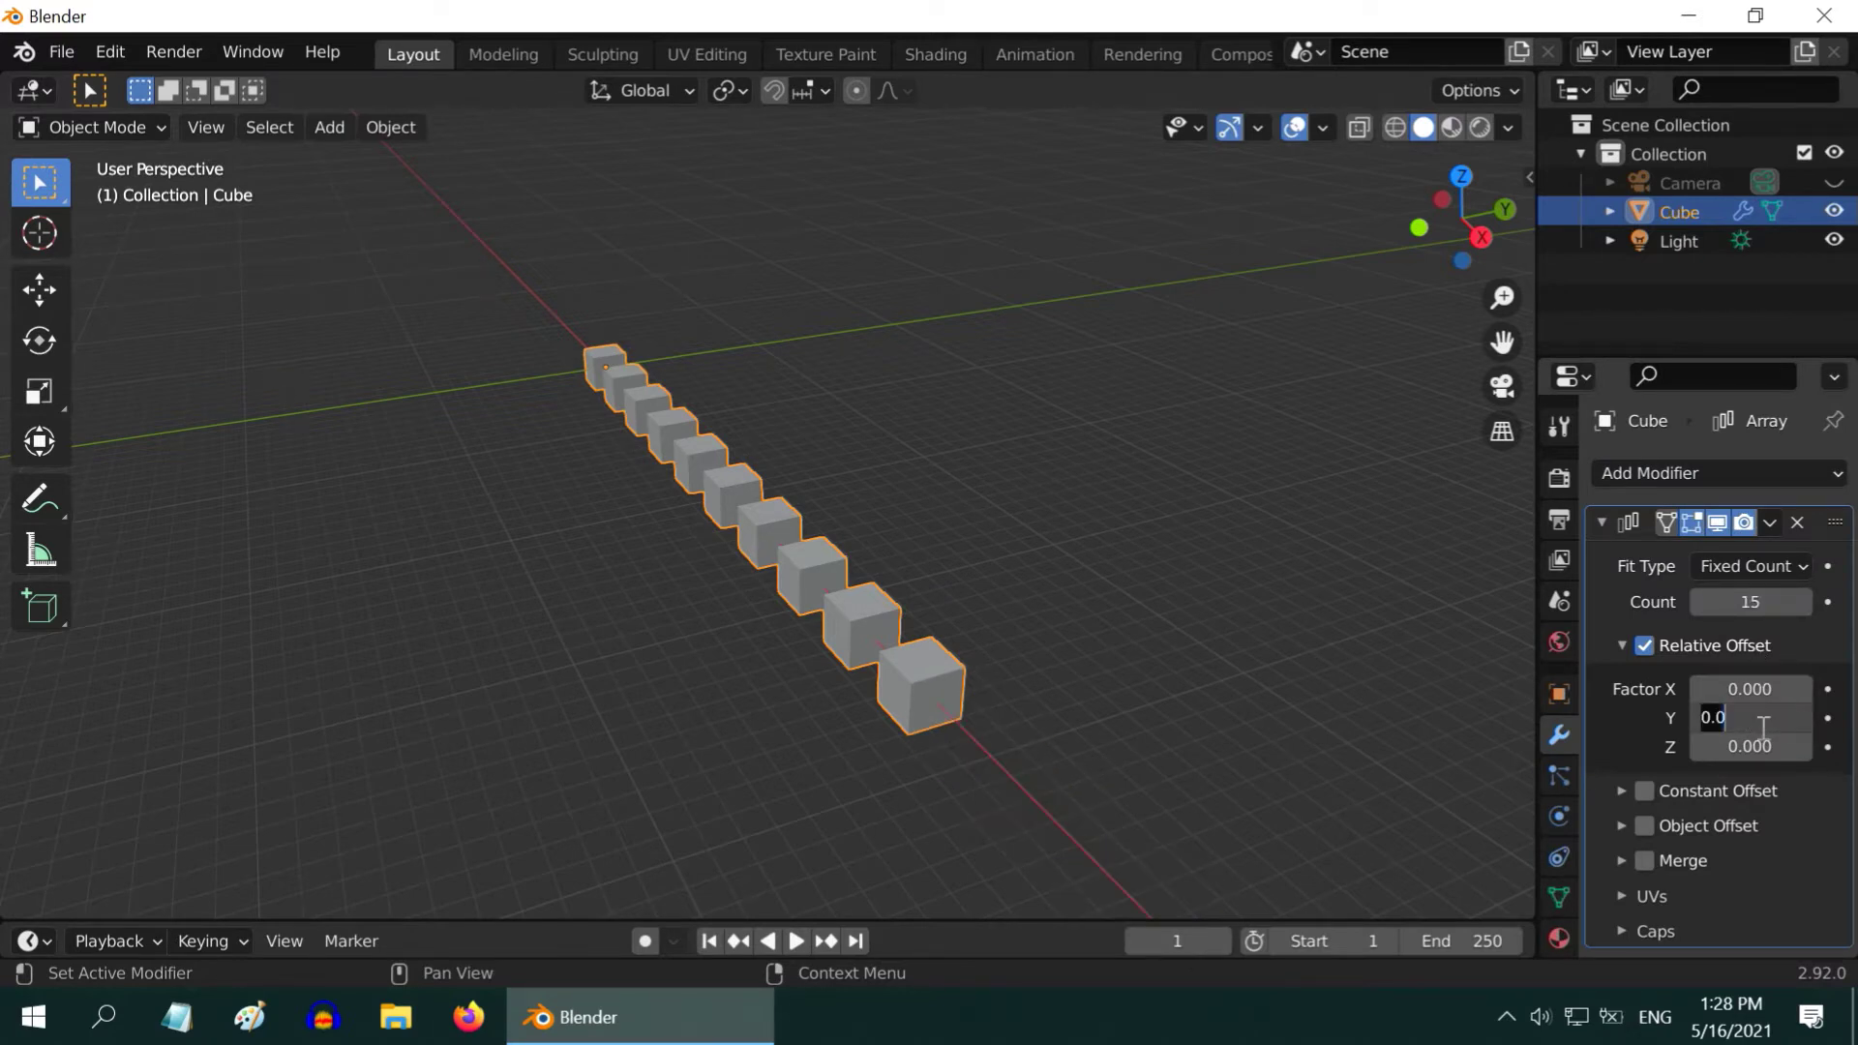
{"action": "type", "text": "2"}
{"action": "key", "text": "Return"}
{"action": "scroll", "coordinate": [1271, 536], "scroll_direction": "down", "scroll_amount": 2}
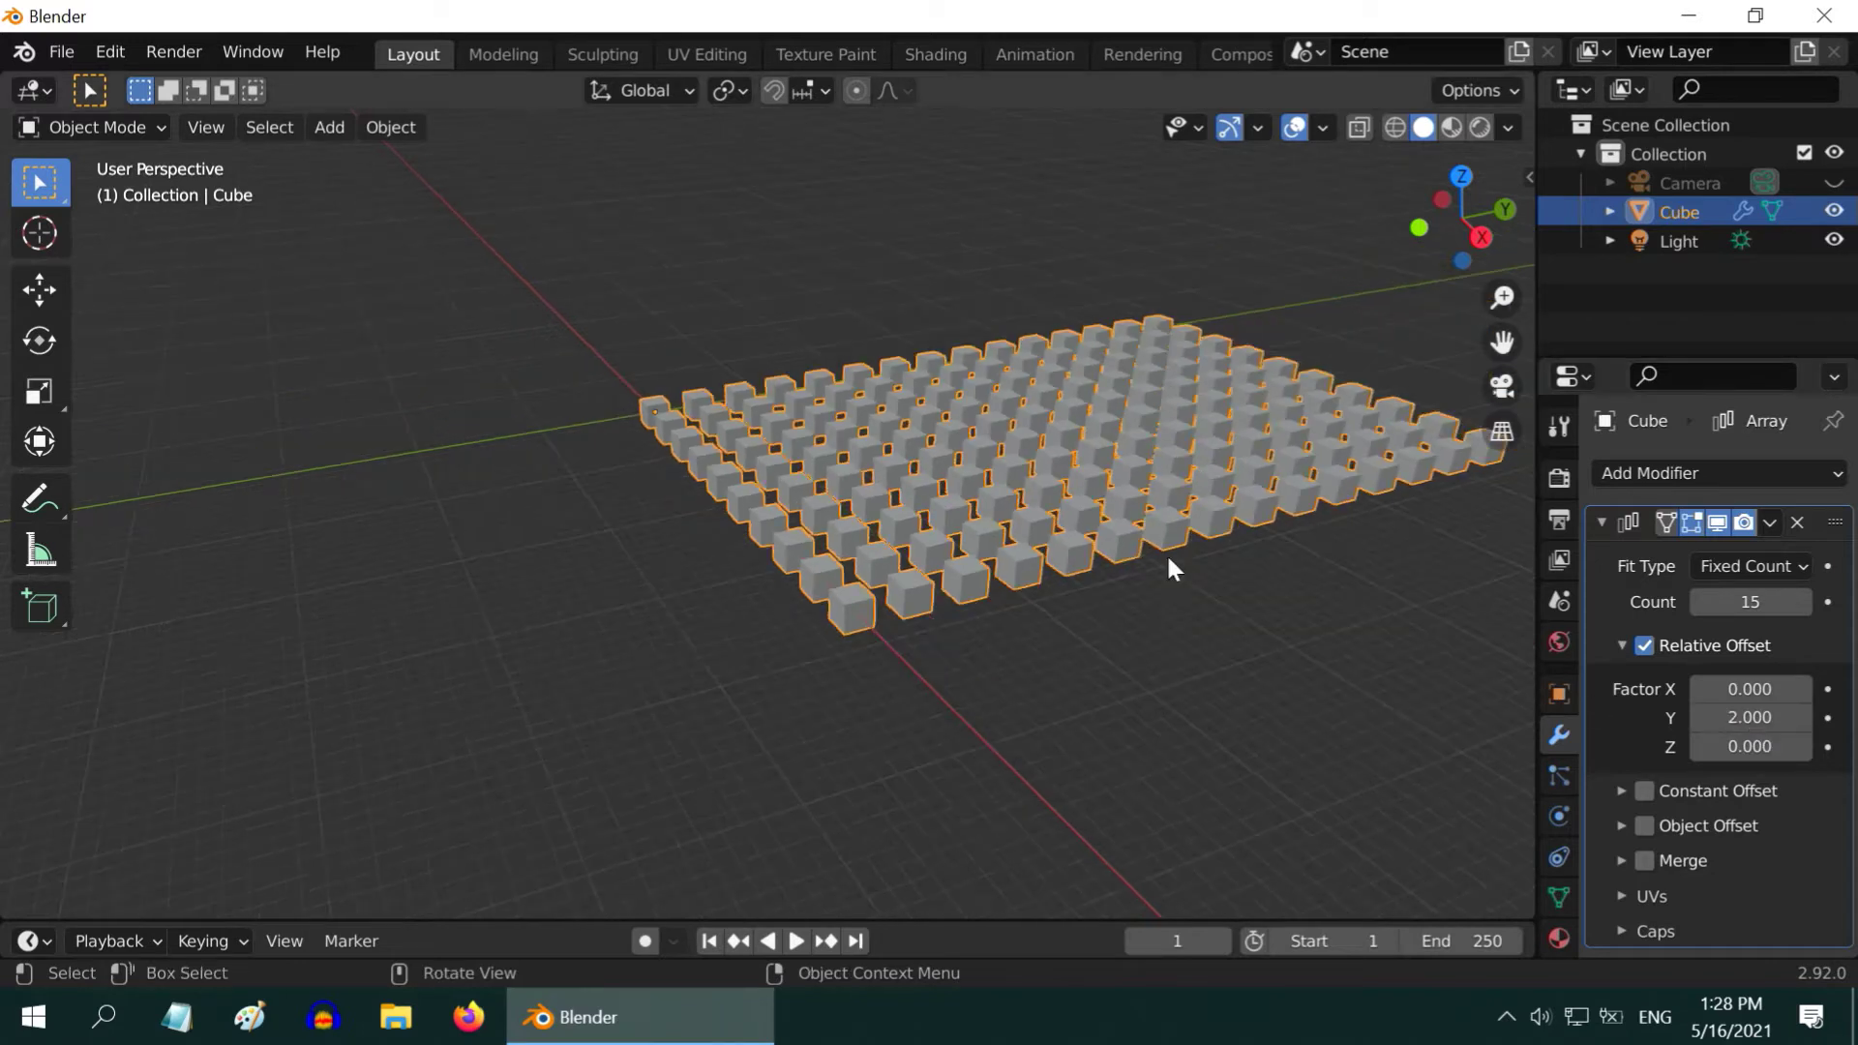
{"action": "middle_click_drag", "start_coordinate": [1256, 559], "coordinate": [1021, 590]}
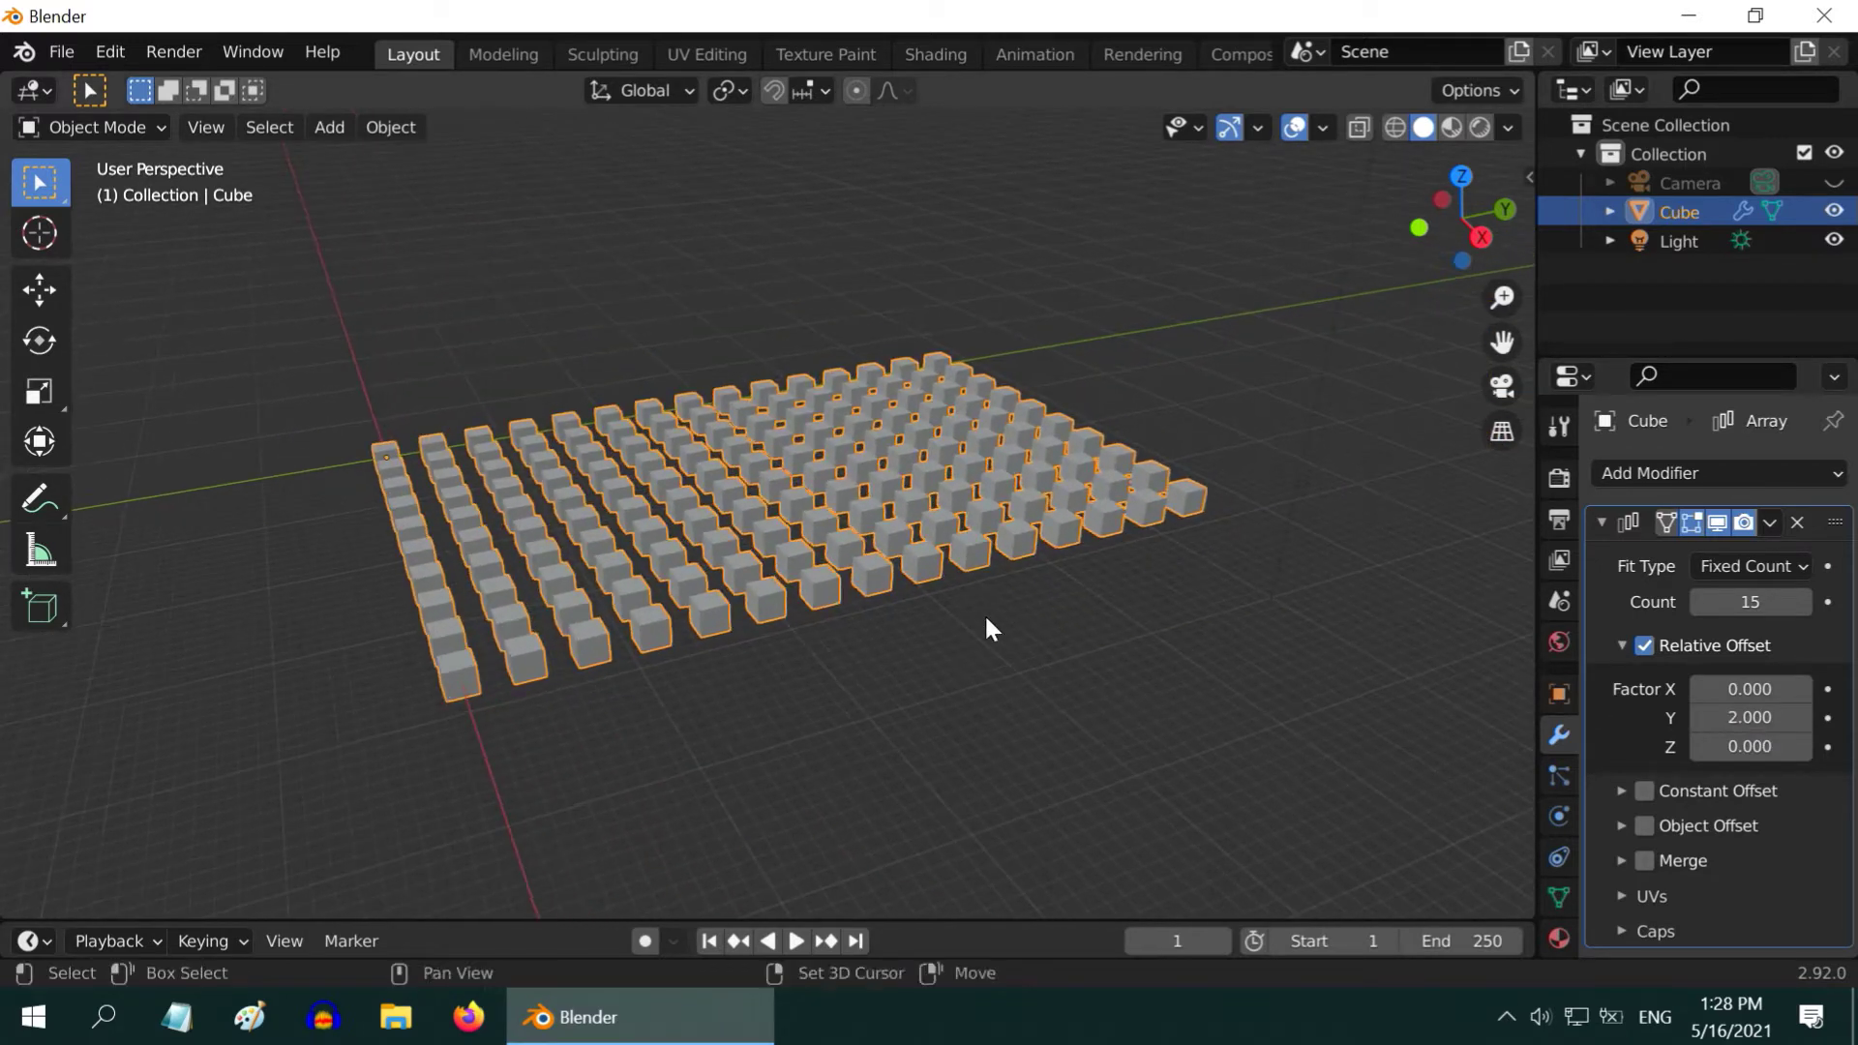
{"action": "scroll", "coordinate": [984, 613], "scroll_direction": "up", "scroll_amount": 2}
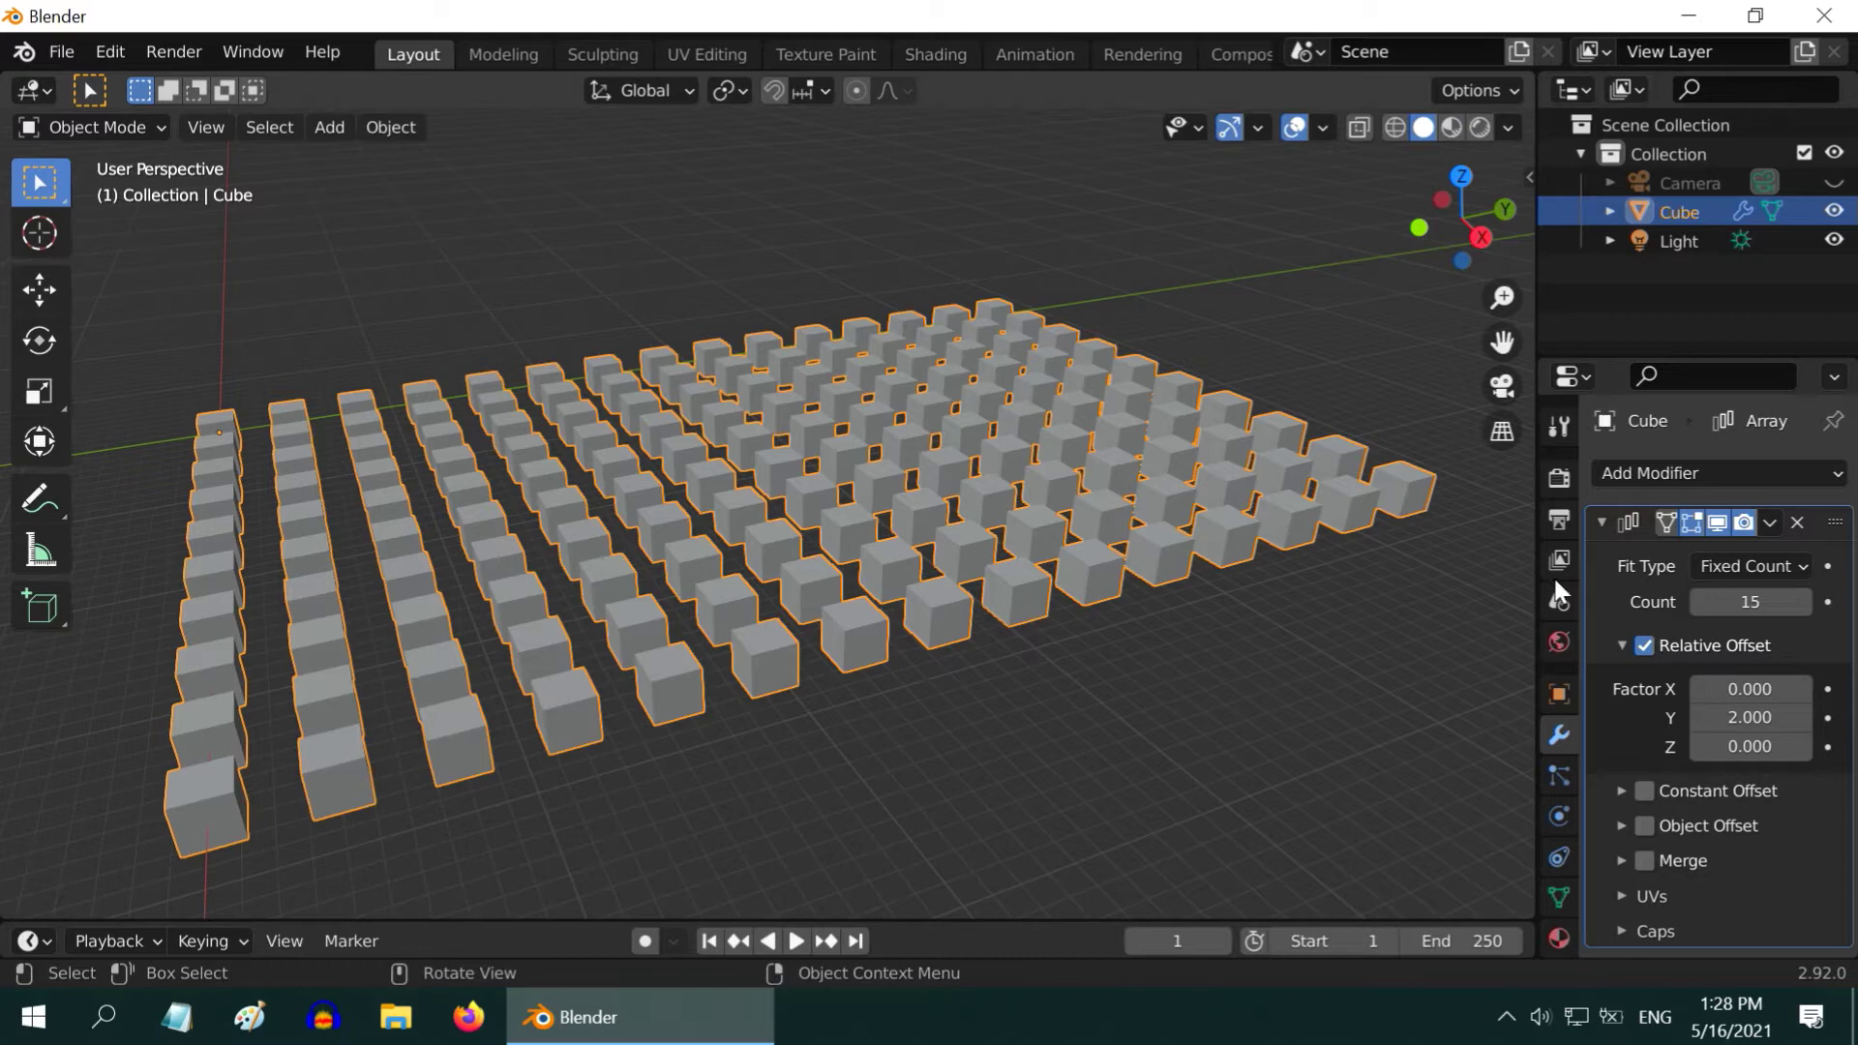
Apply the second Array modifier, leaving the 10×15 cube grid as plain mesh.
{"action": "left_click", "coordinate": [1770, 522]}
{"action": "left_click", "coordinate": [1686, 553]}
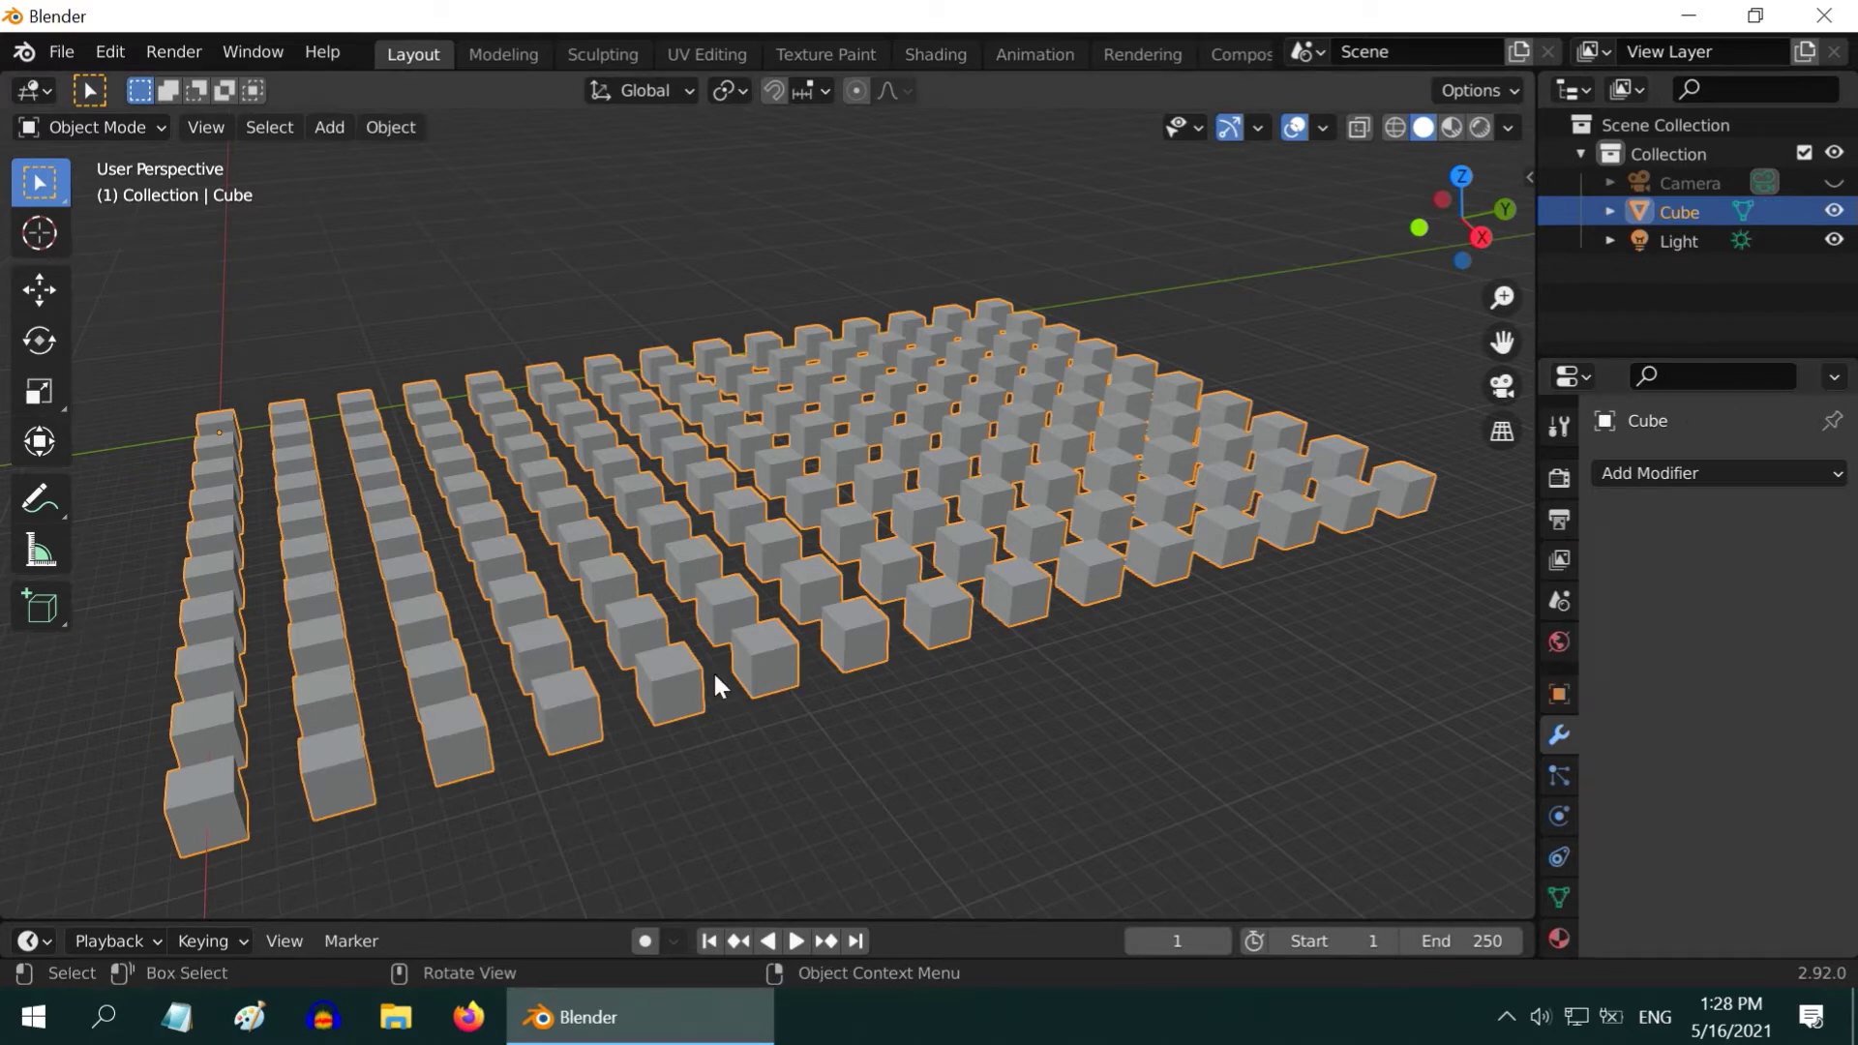
{"action": "scroll", "coordinate": [713, 669], "scroll_direction": "up", "scroll_amount": 1}
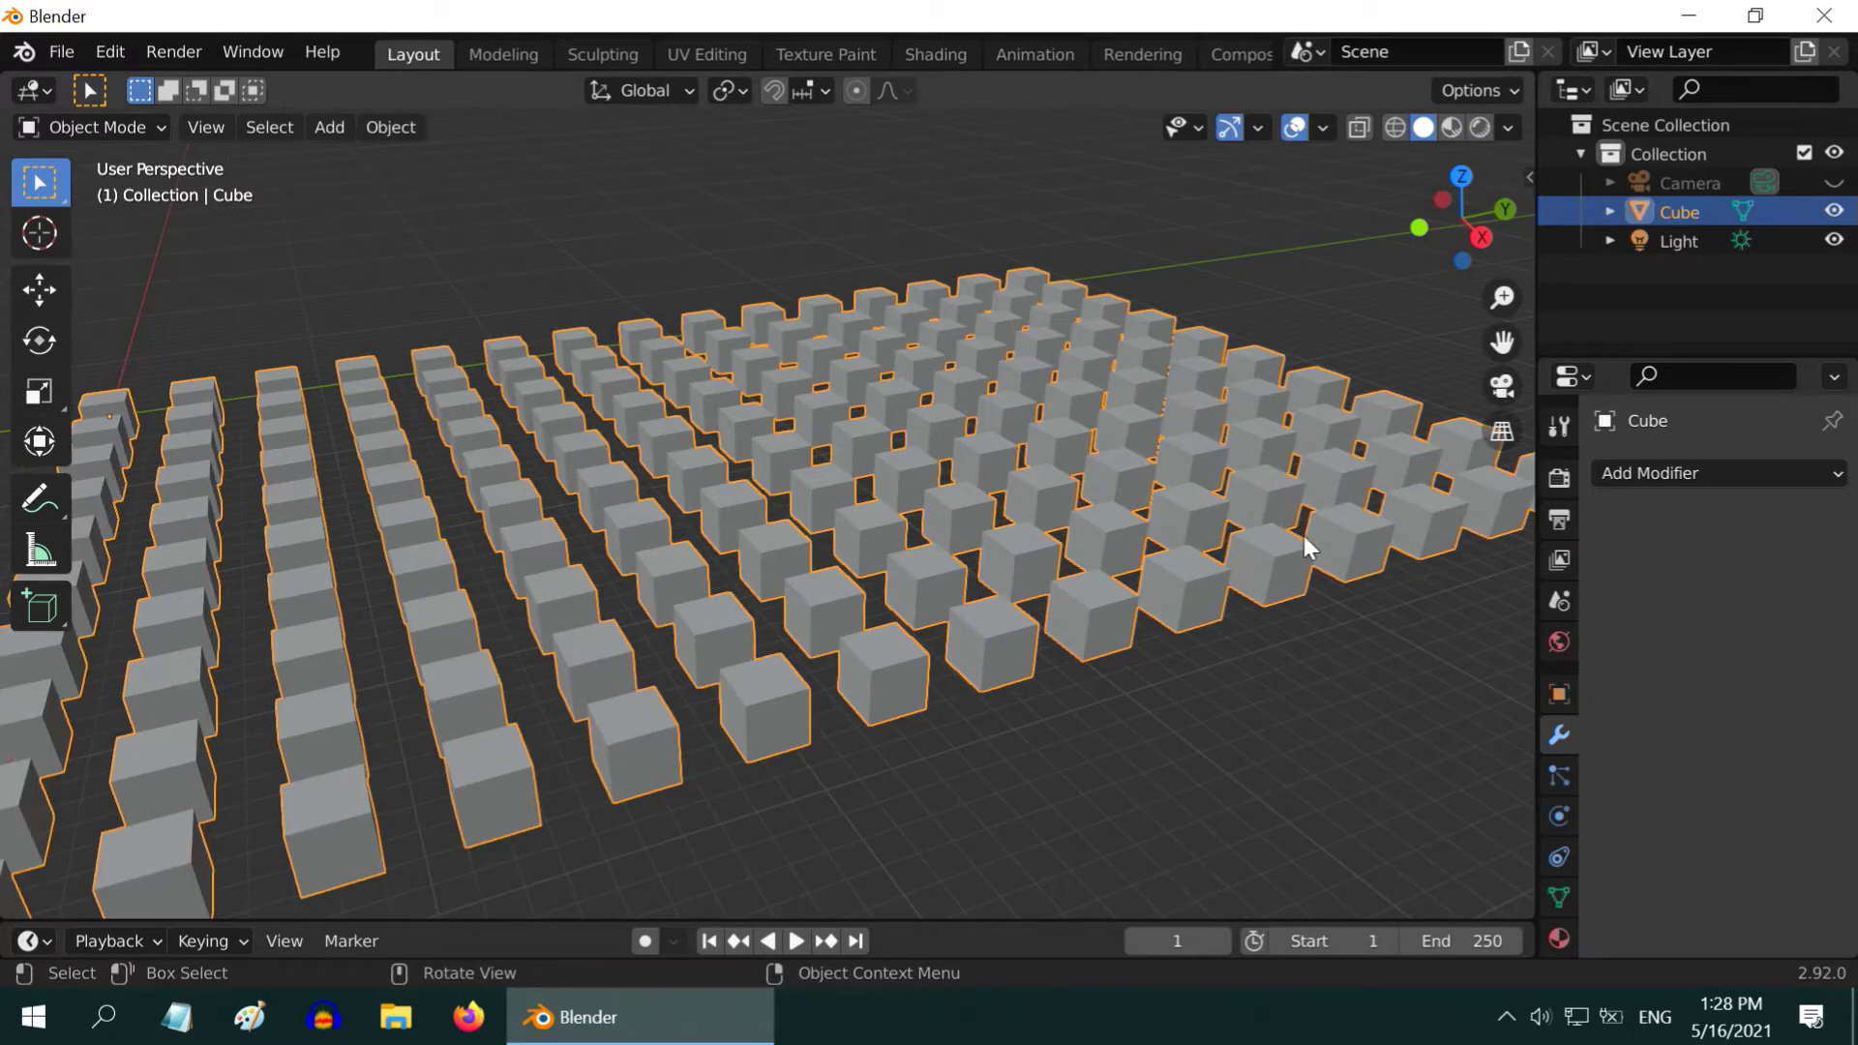
{"action": "scroll", "coordinate": [627, 656], "scroll_direction": "down", "scroll_amount": 2}
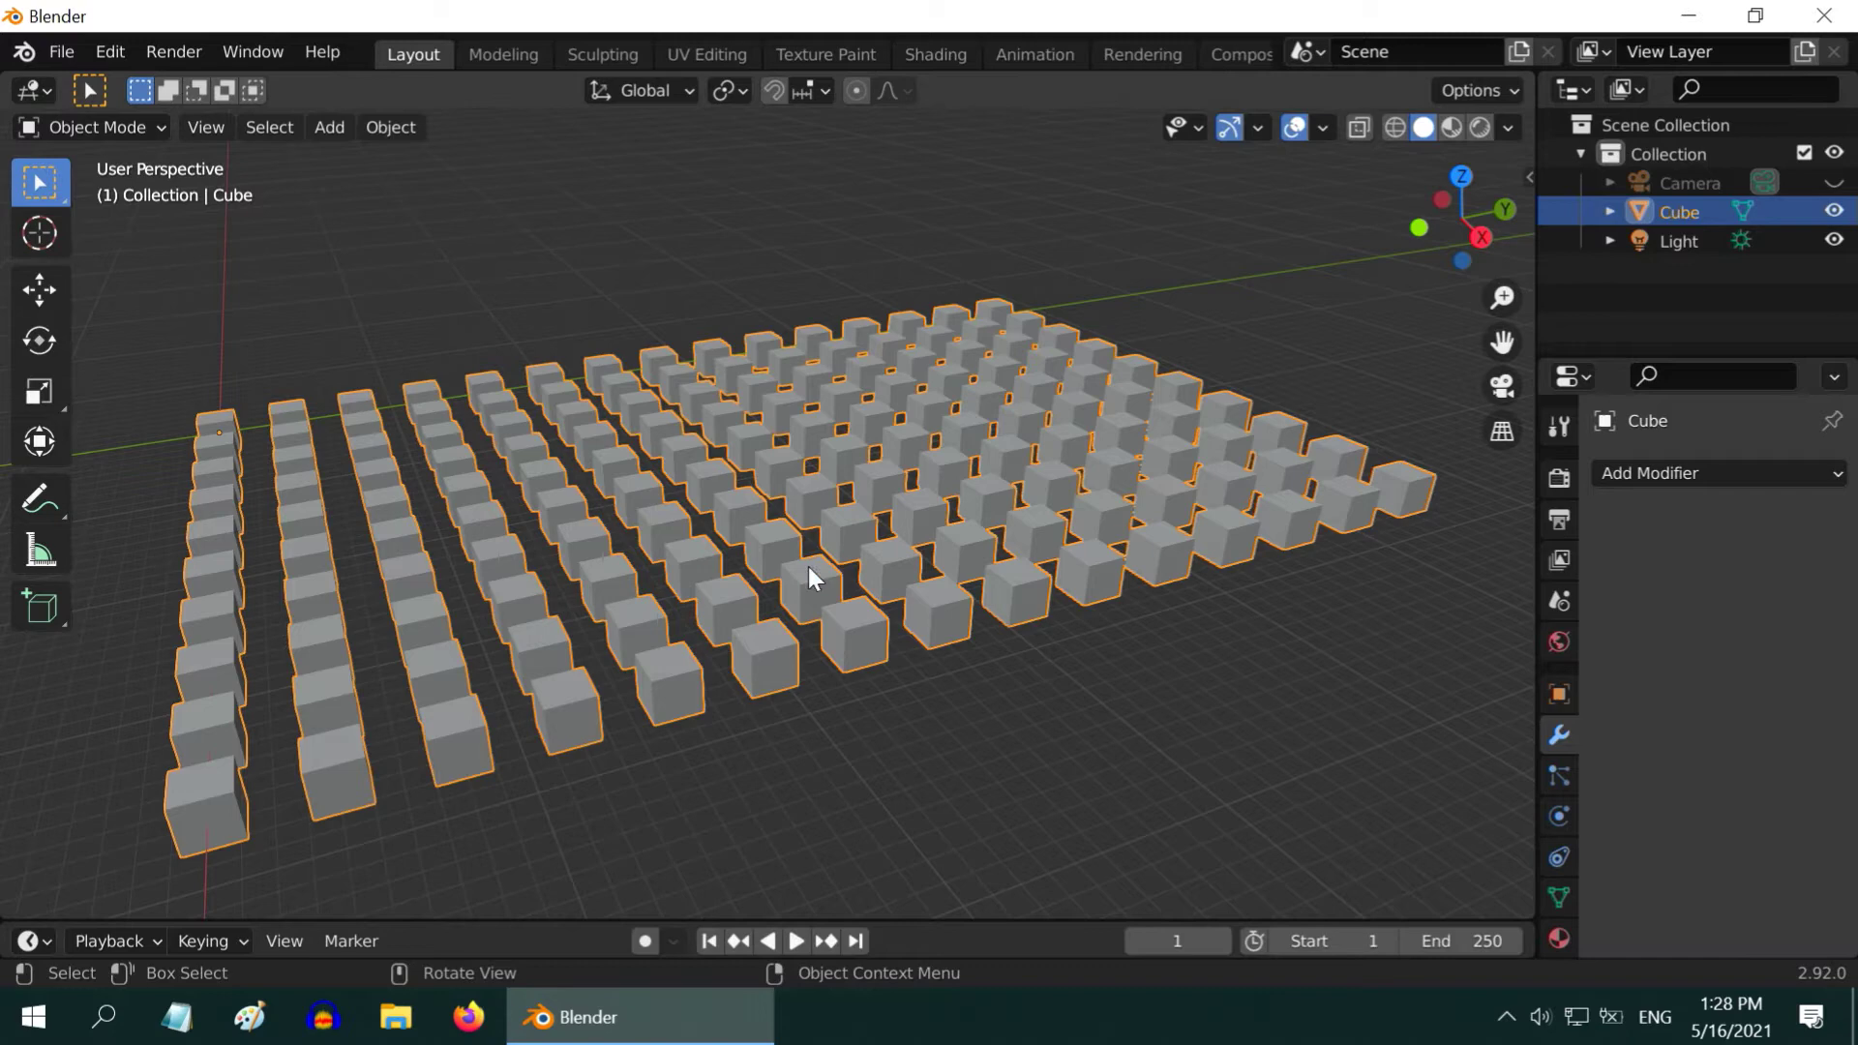
In Edit Mode, separate the grid mesh by loose parts into individual cube objects.
{"action": "left_click", "coordinate": [99, 119]}
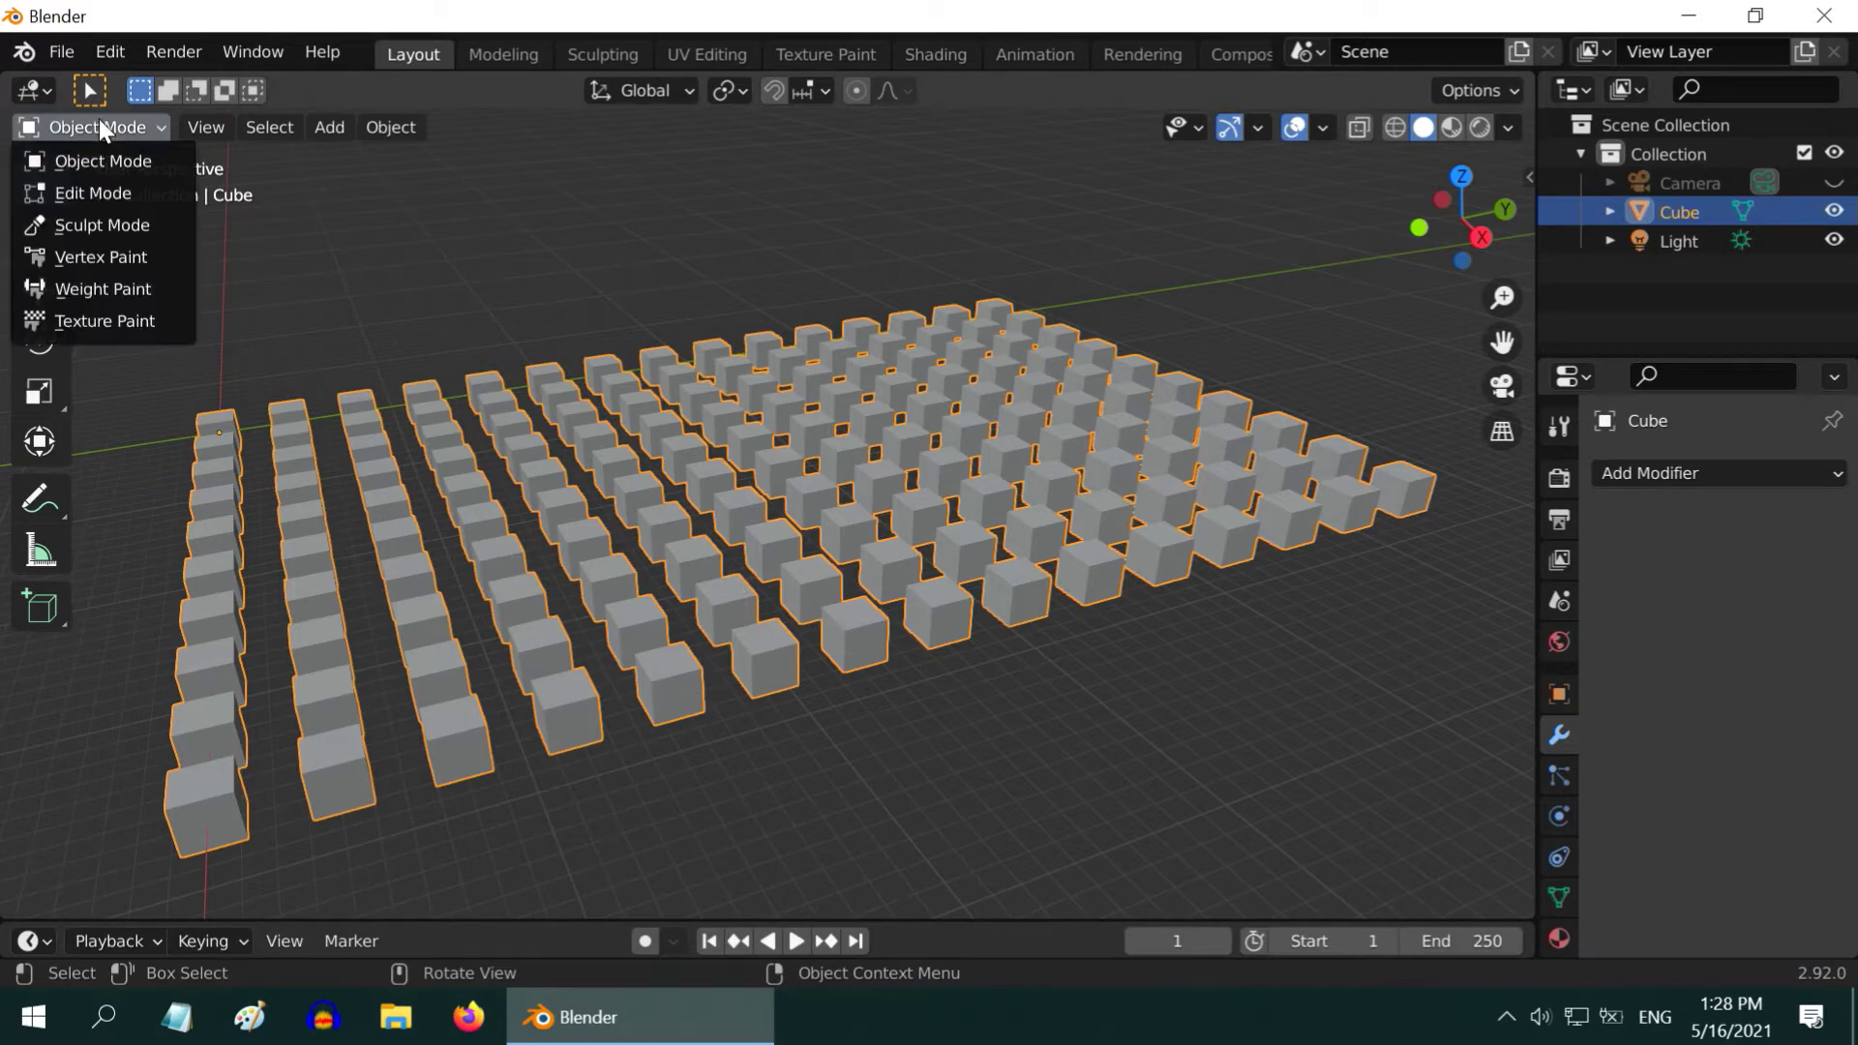
{"action": "left_click", "coordinate": [102, 189]}
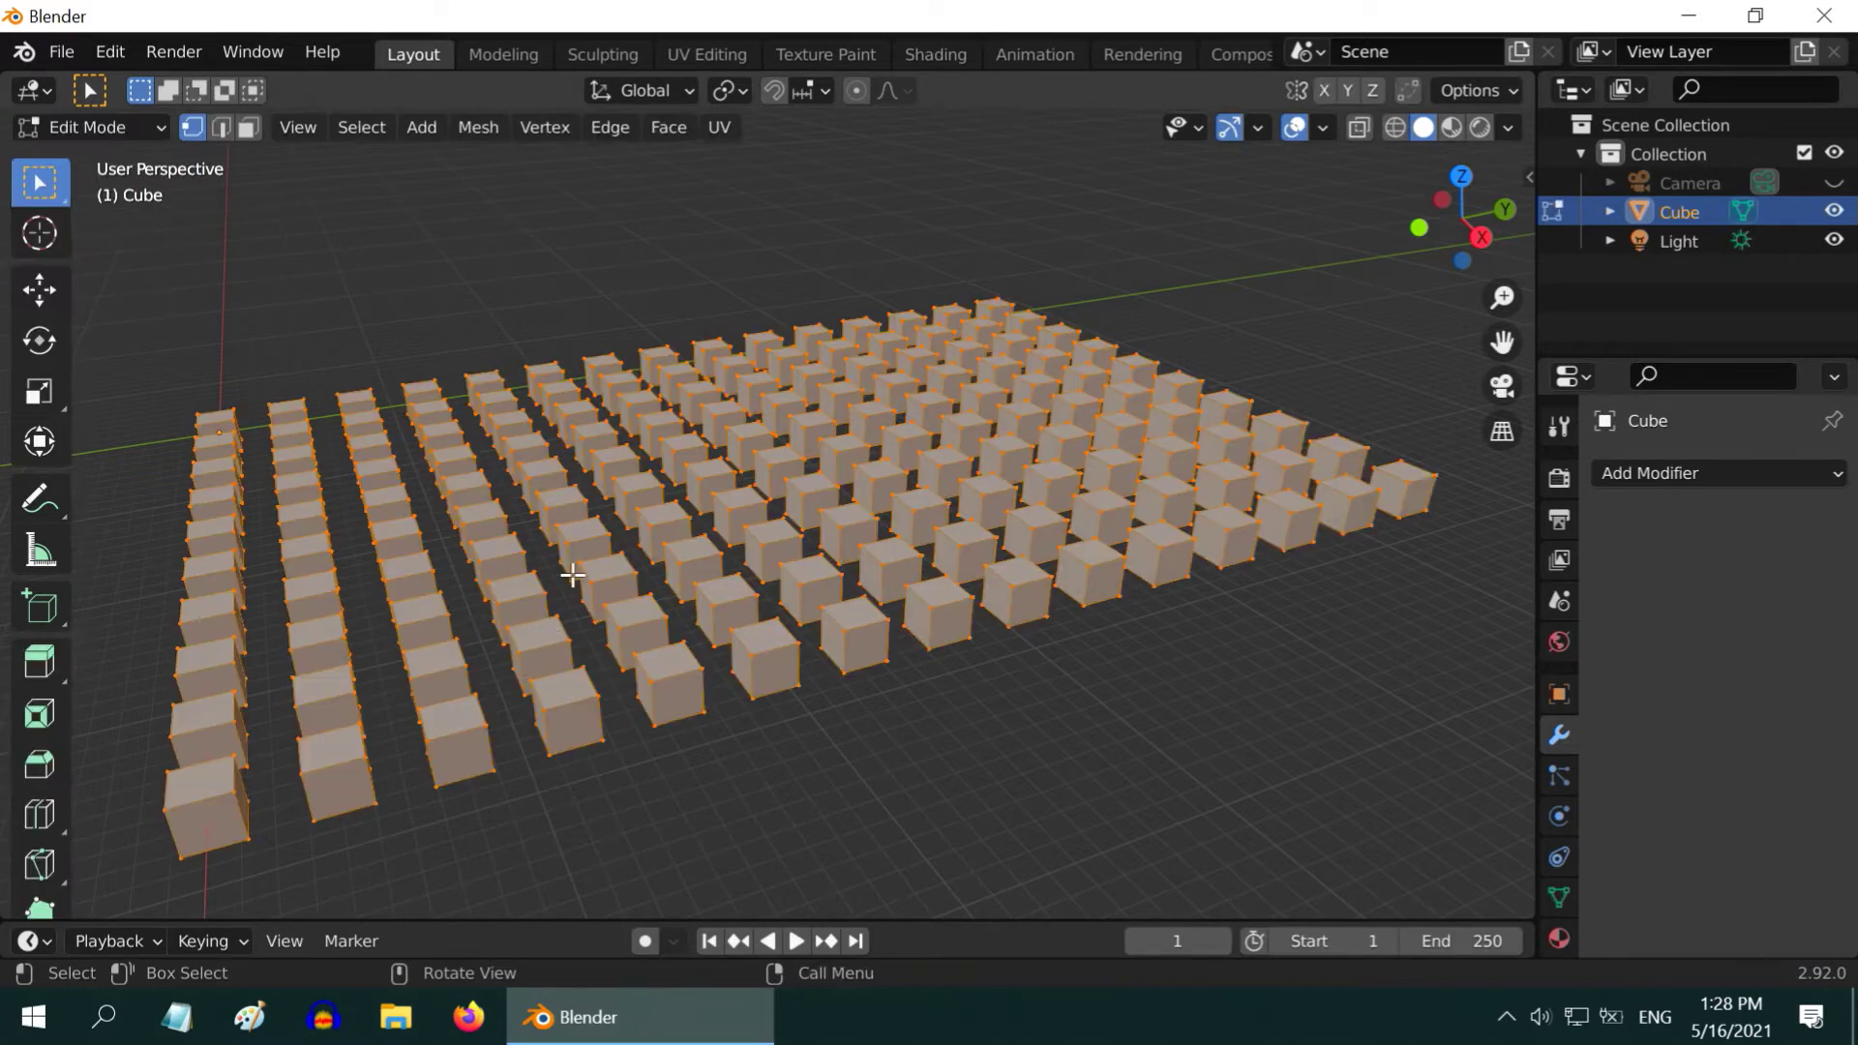
{"action": "left_click", "coordinate": [481, 133]}
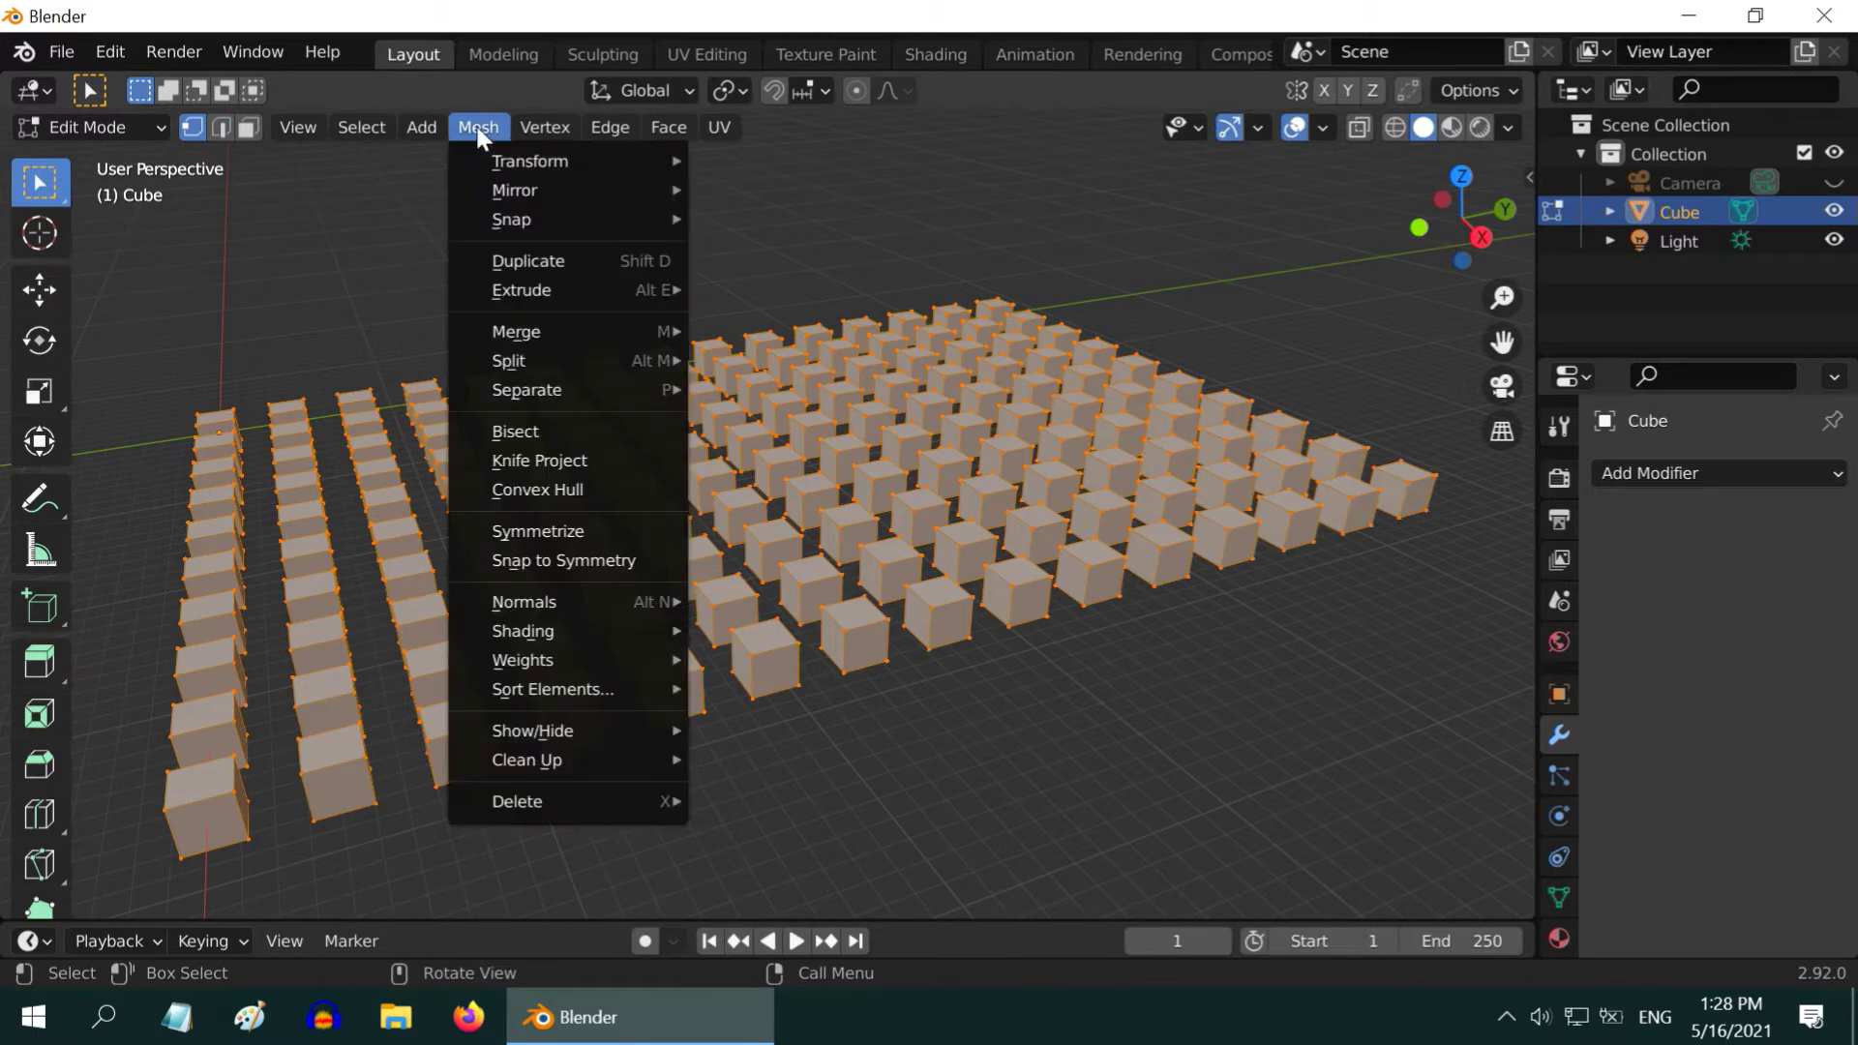
{"action": "mouse_move", "coordinate": [565, 392]}
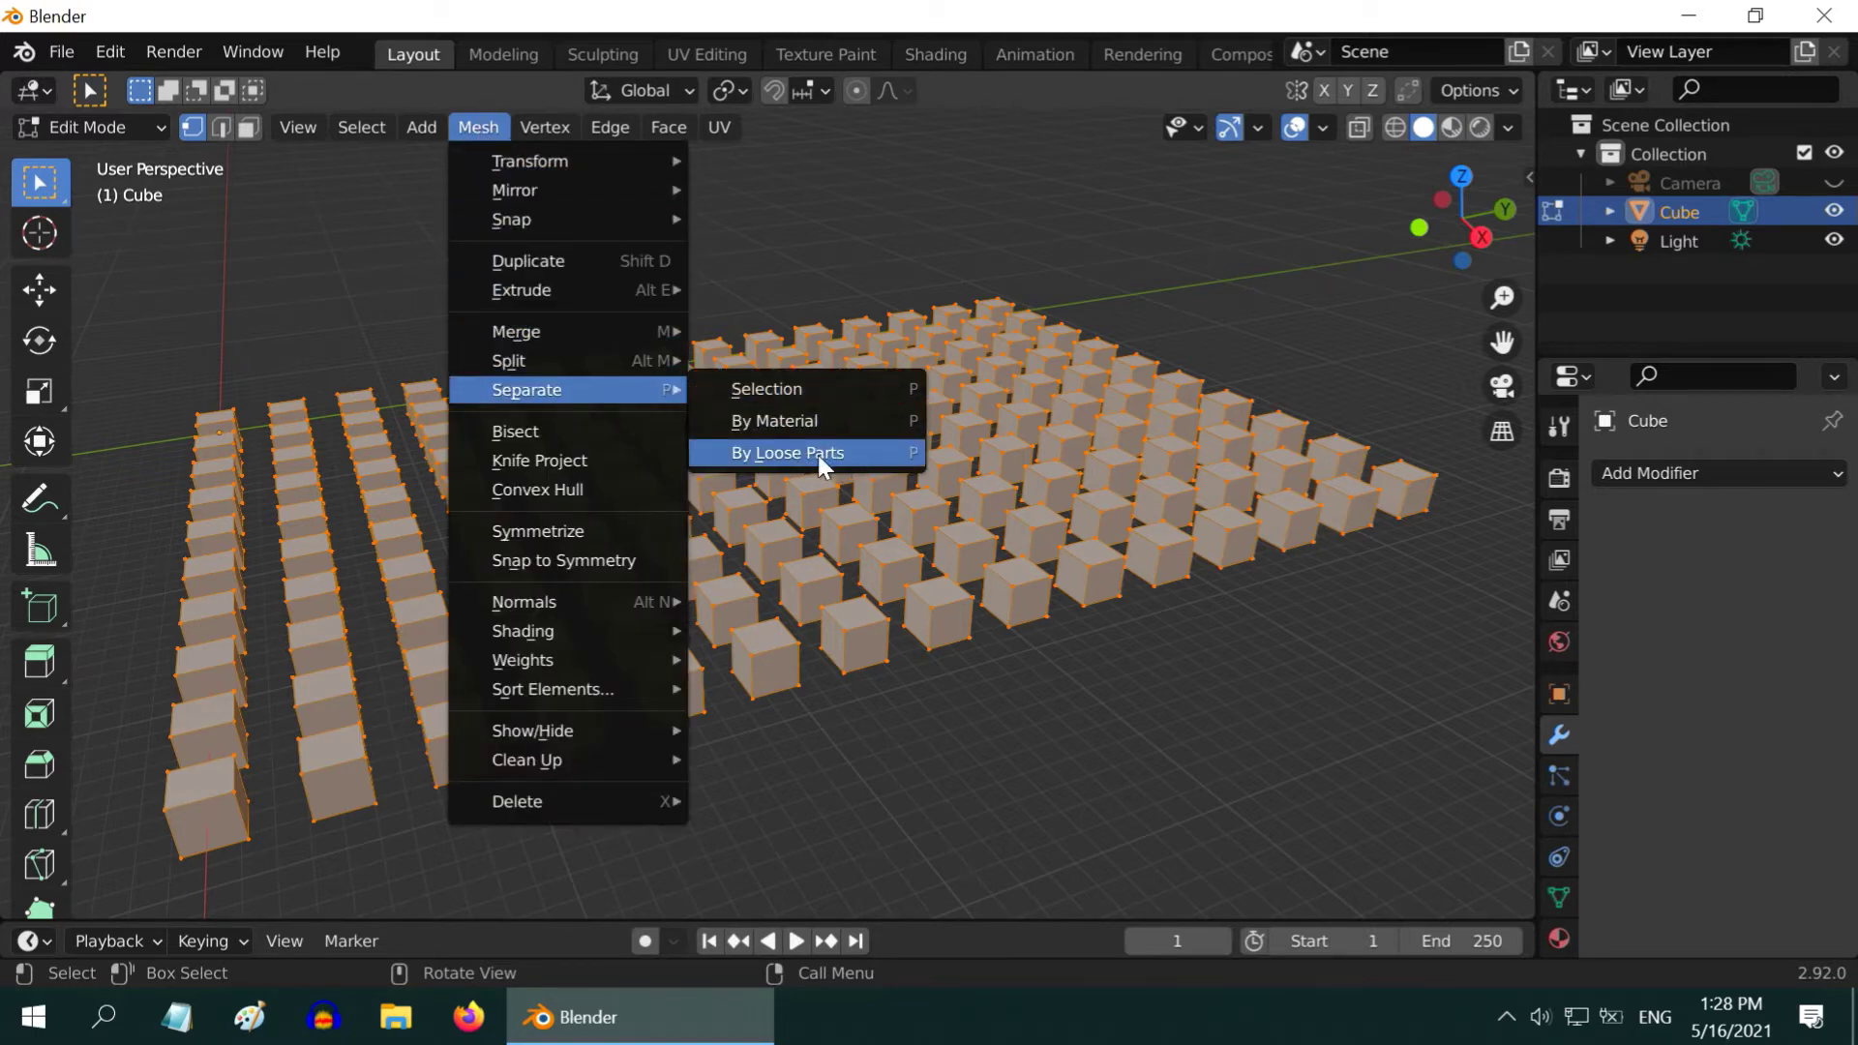
{"action": "left_click", "coordinate": [849, 455]}
{"action": "scroll", "coordinate": [780, 751], "scroll_direction": "up", "scroll_amount": 2}
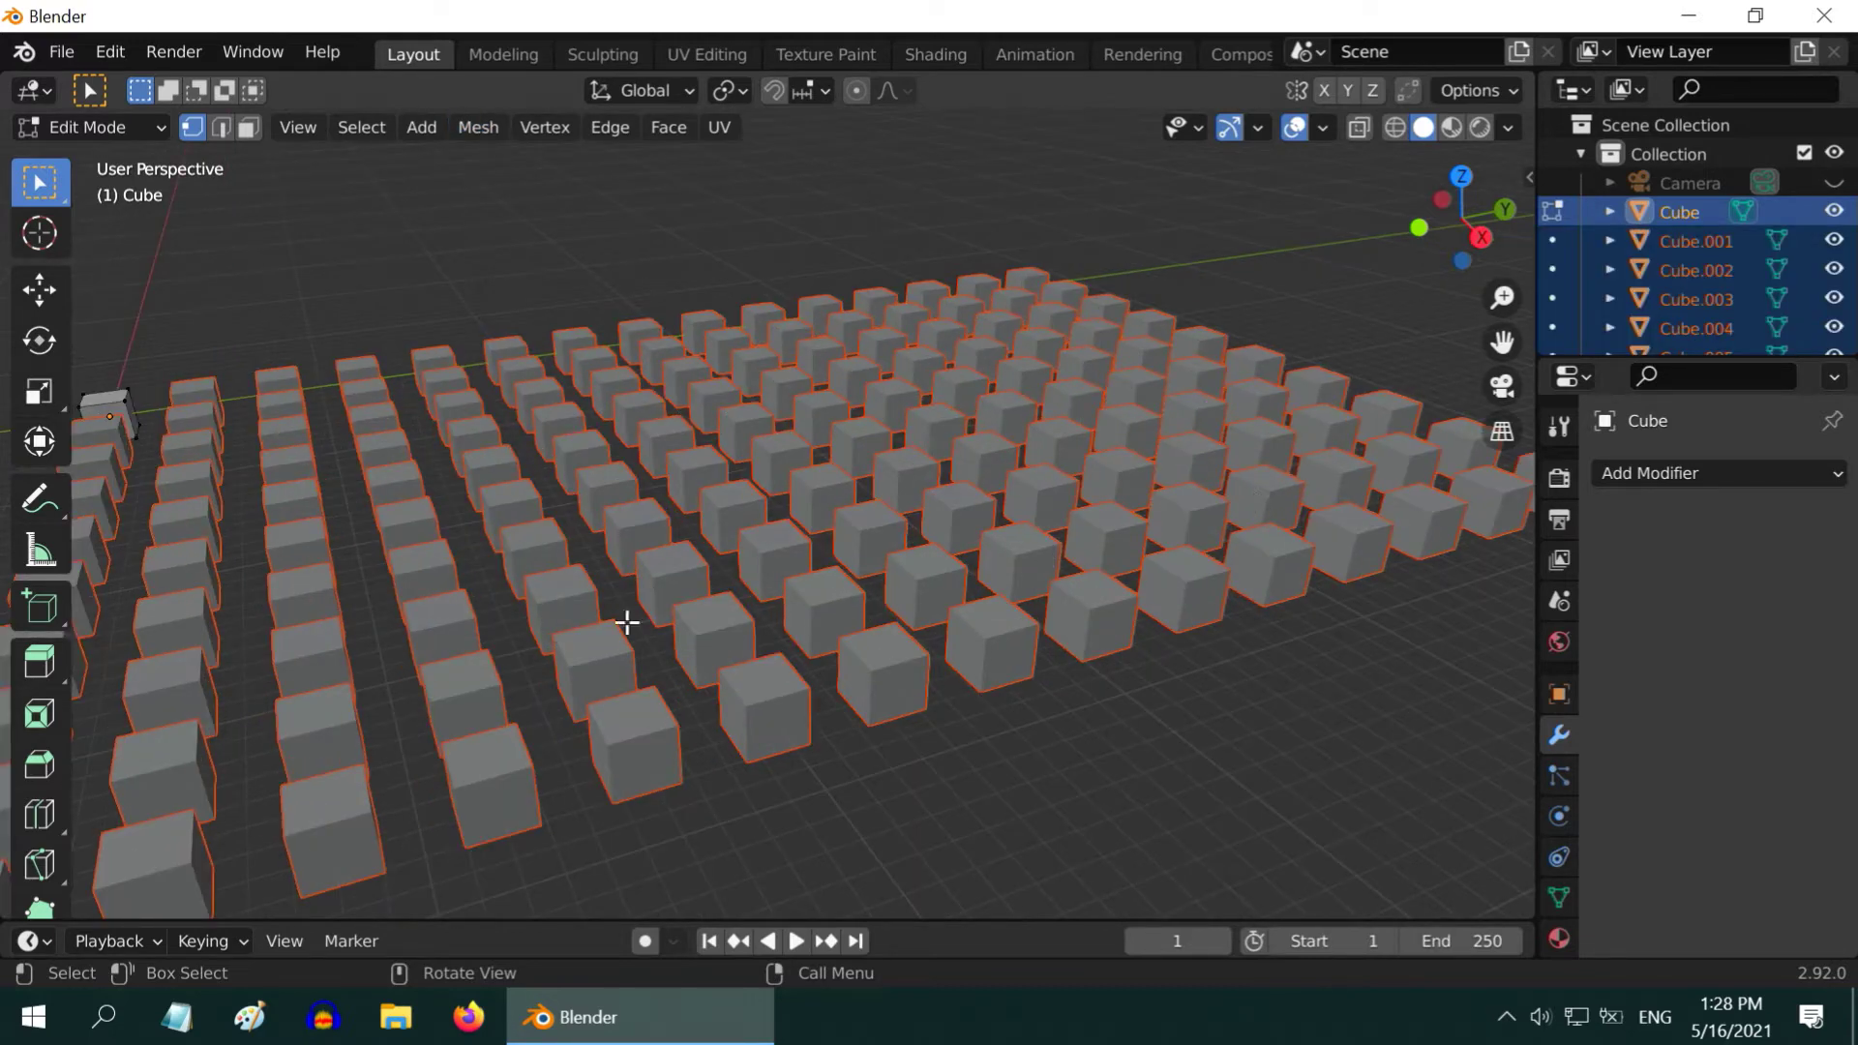
{"action": "scroll", "coordinate": [747, 527], "scroll_direction": "down", "scroll_amount": 3}
{"action": "scroll", "coordinate": [833, 513], "scroll_direction": "up", "scroll_amount": 2}
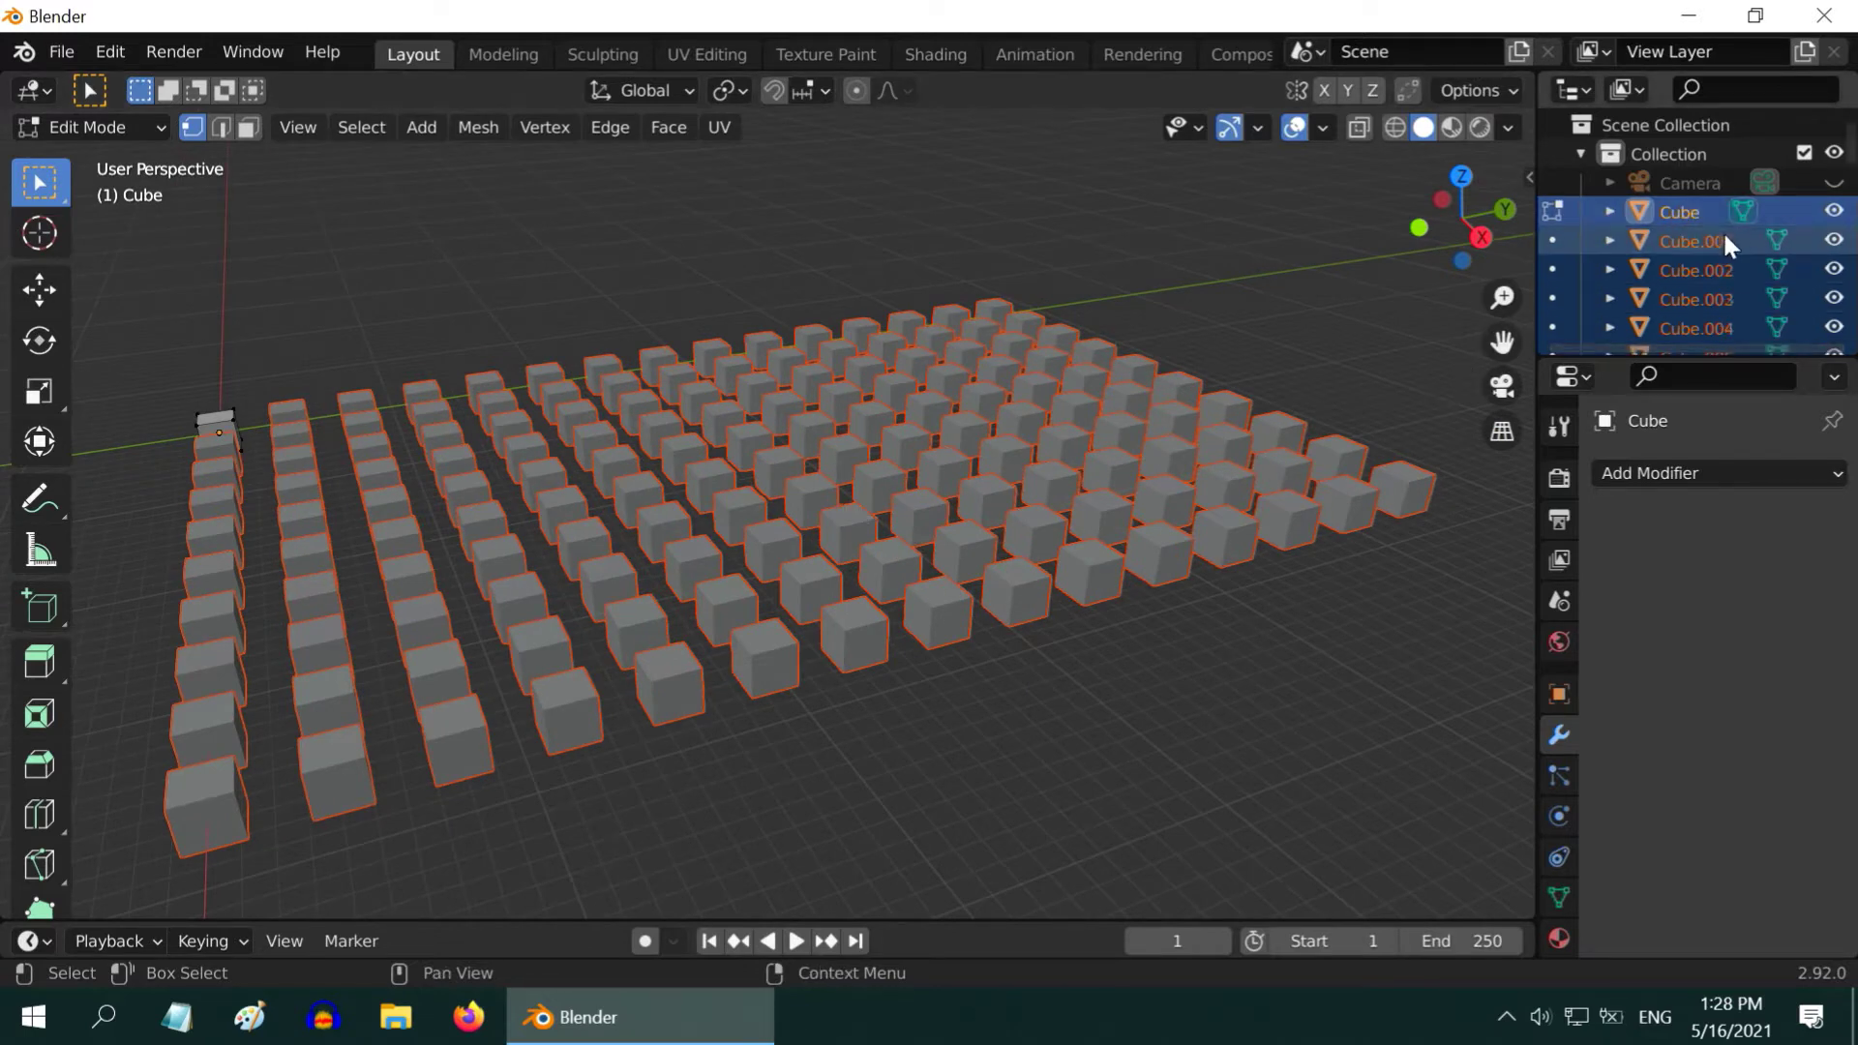
{"action": "scroll", "coordinate": [1713, 275], "scroll_direction": "down", "scroll_amount": 6}
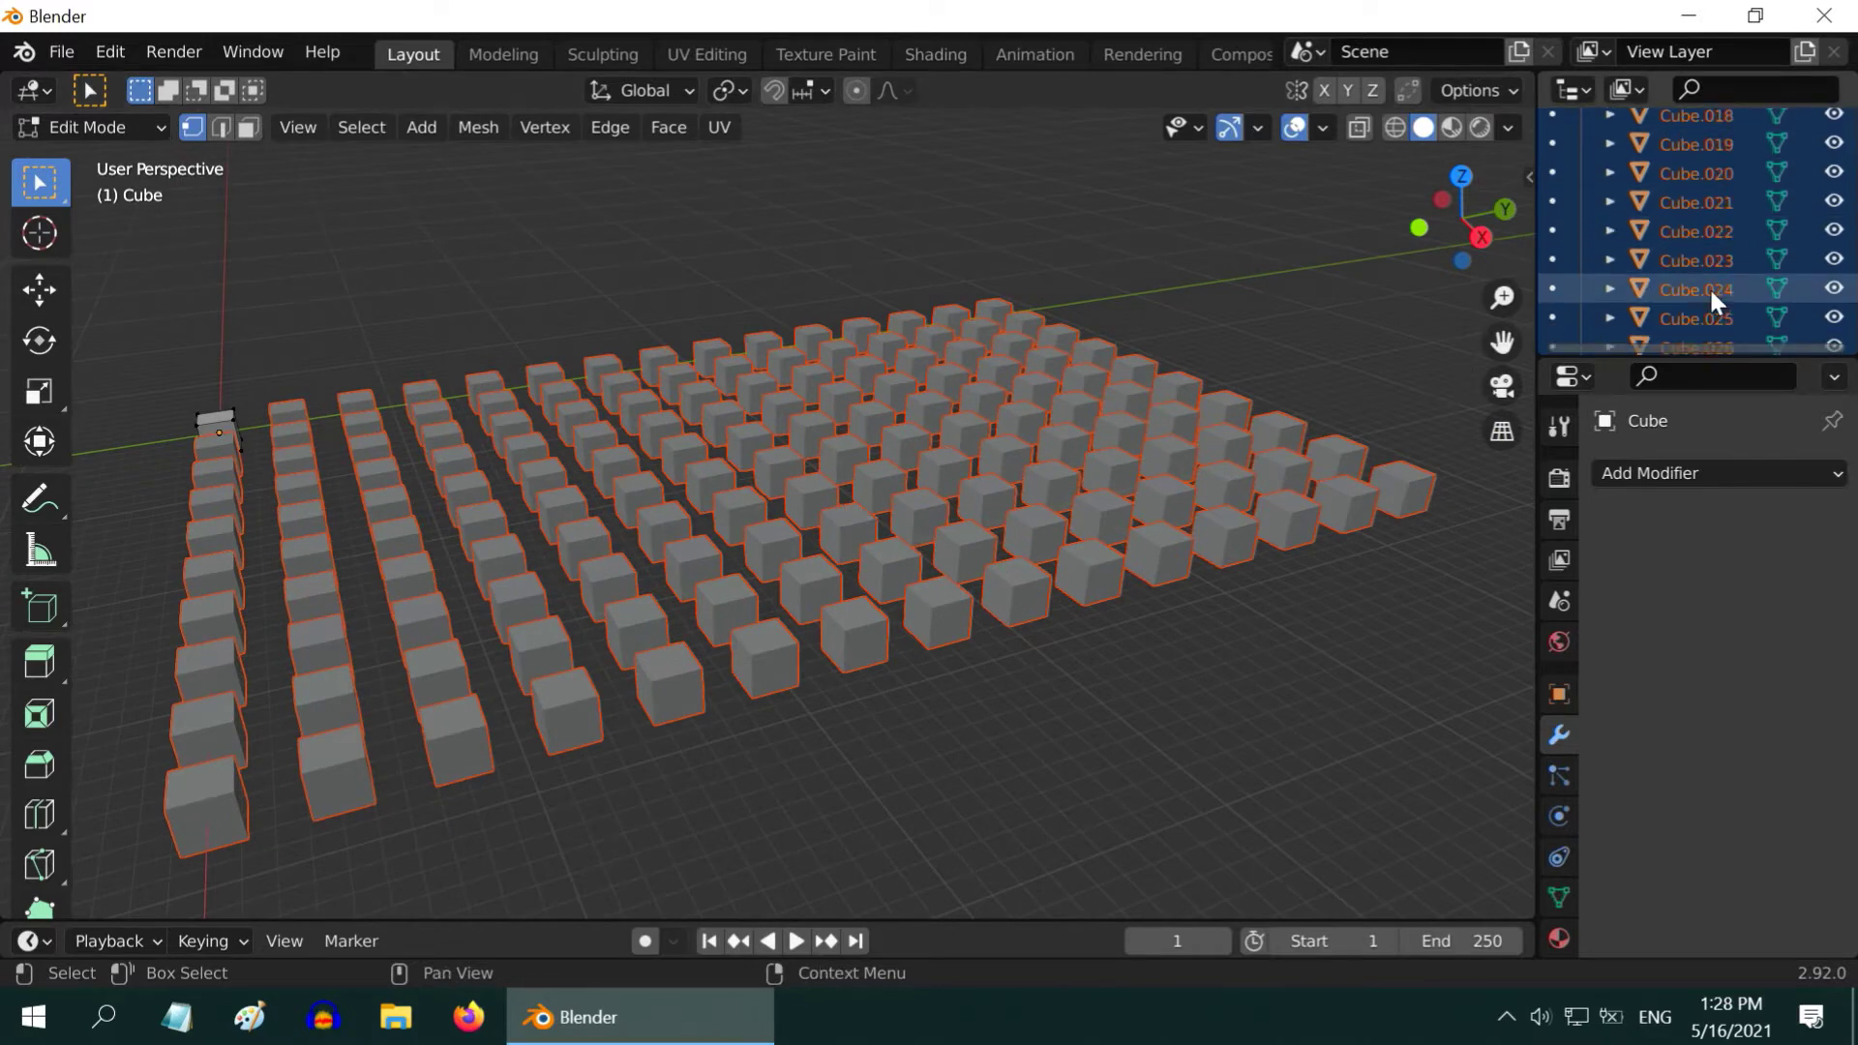
{"action": "scroll", "coordinate": [1708, 288], "scroll_direction": "up", "scroll_amount": 8}
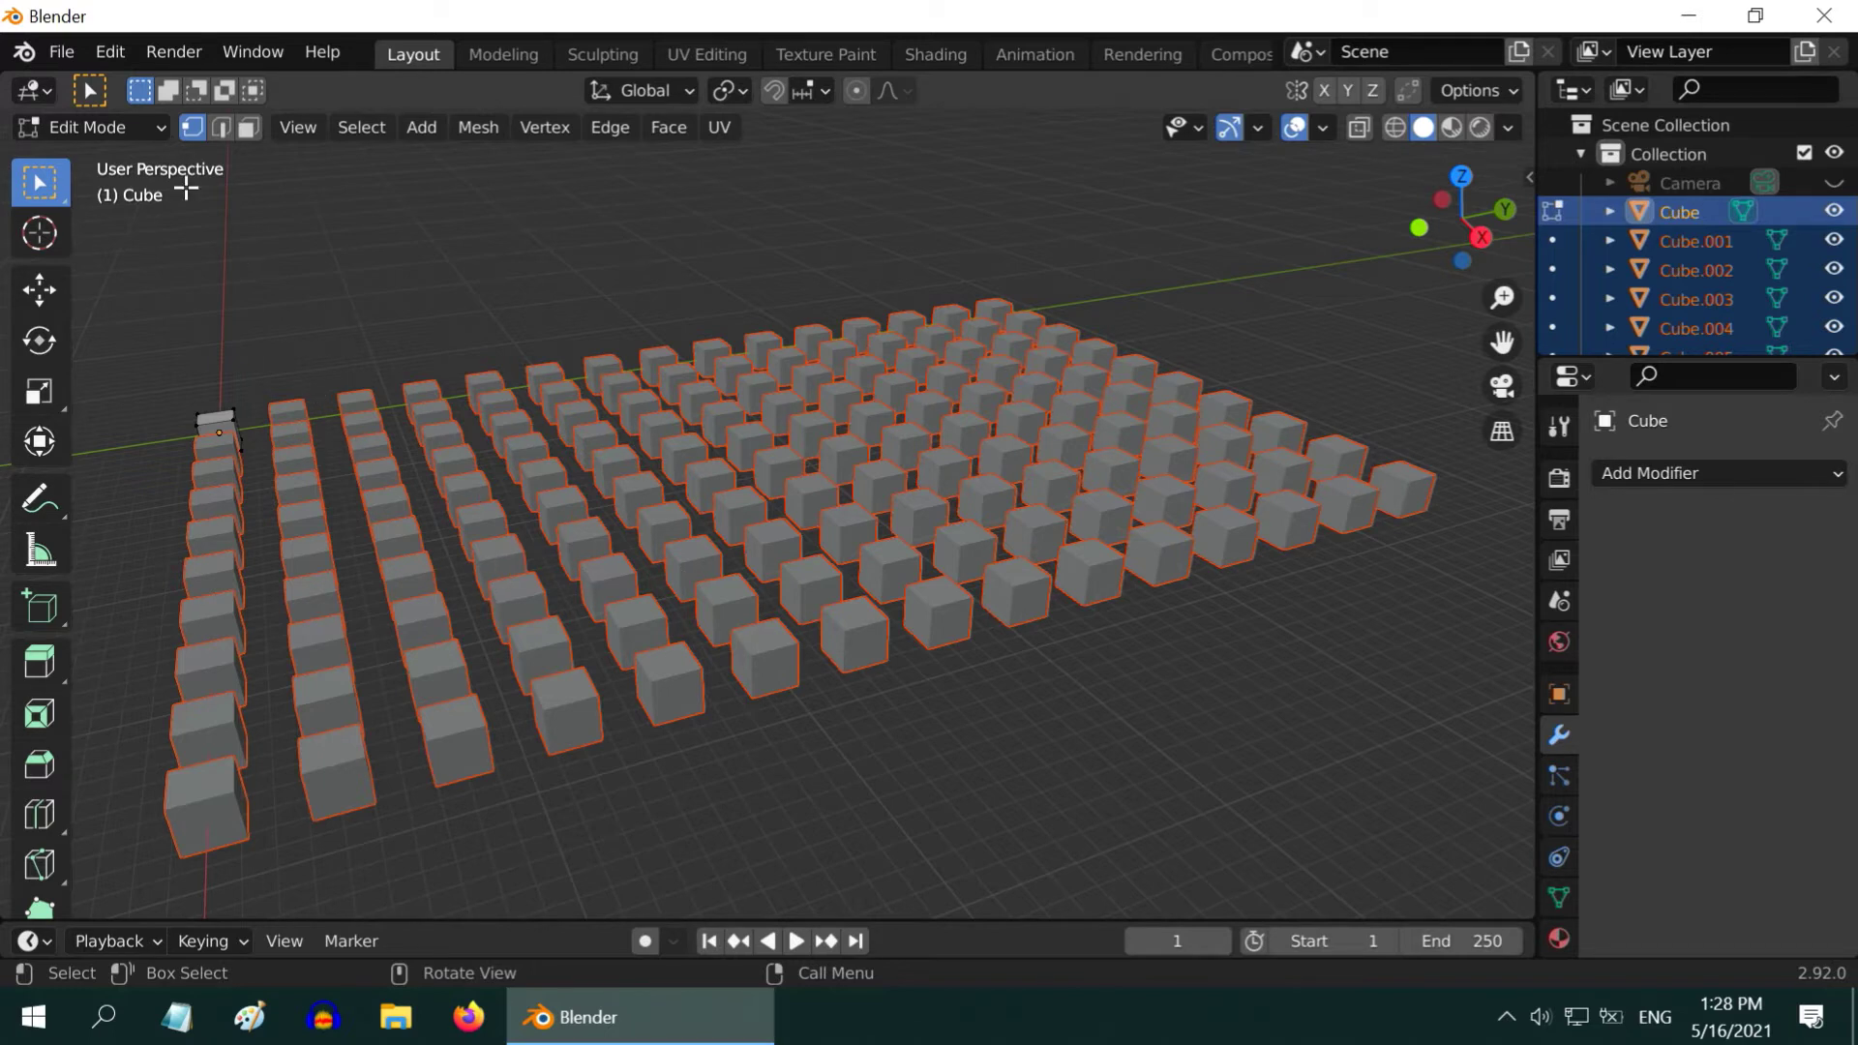
Switch back to Object Mode.
{"action": "left_click", "coordinate": [136, 123]}
{"action": "left_click", "coordinate": [135, 163]}
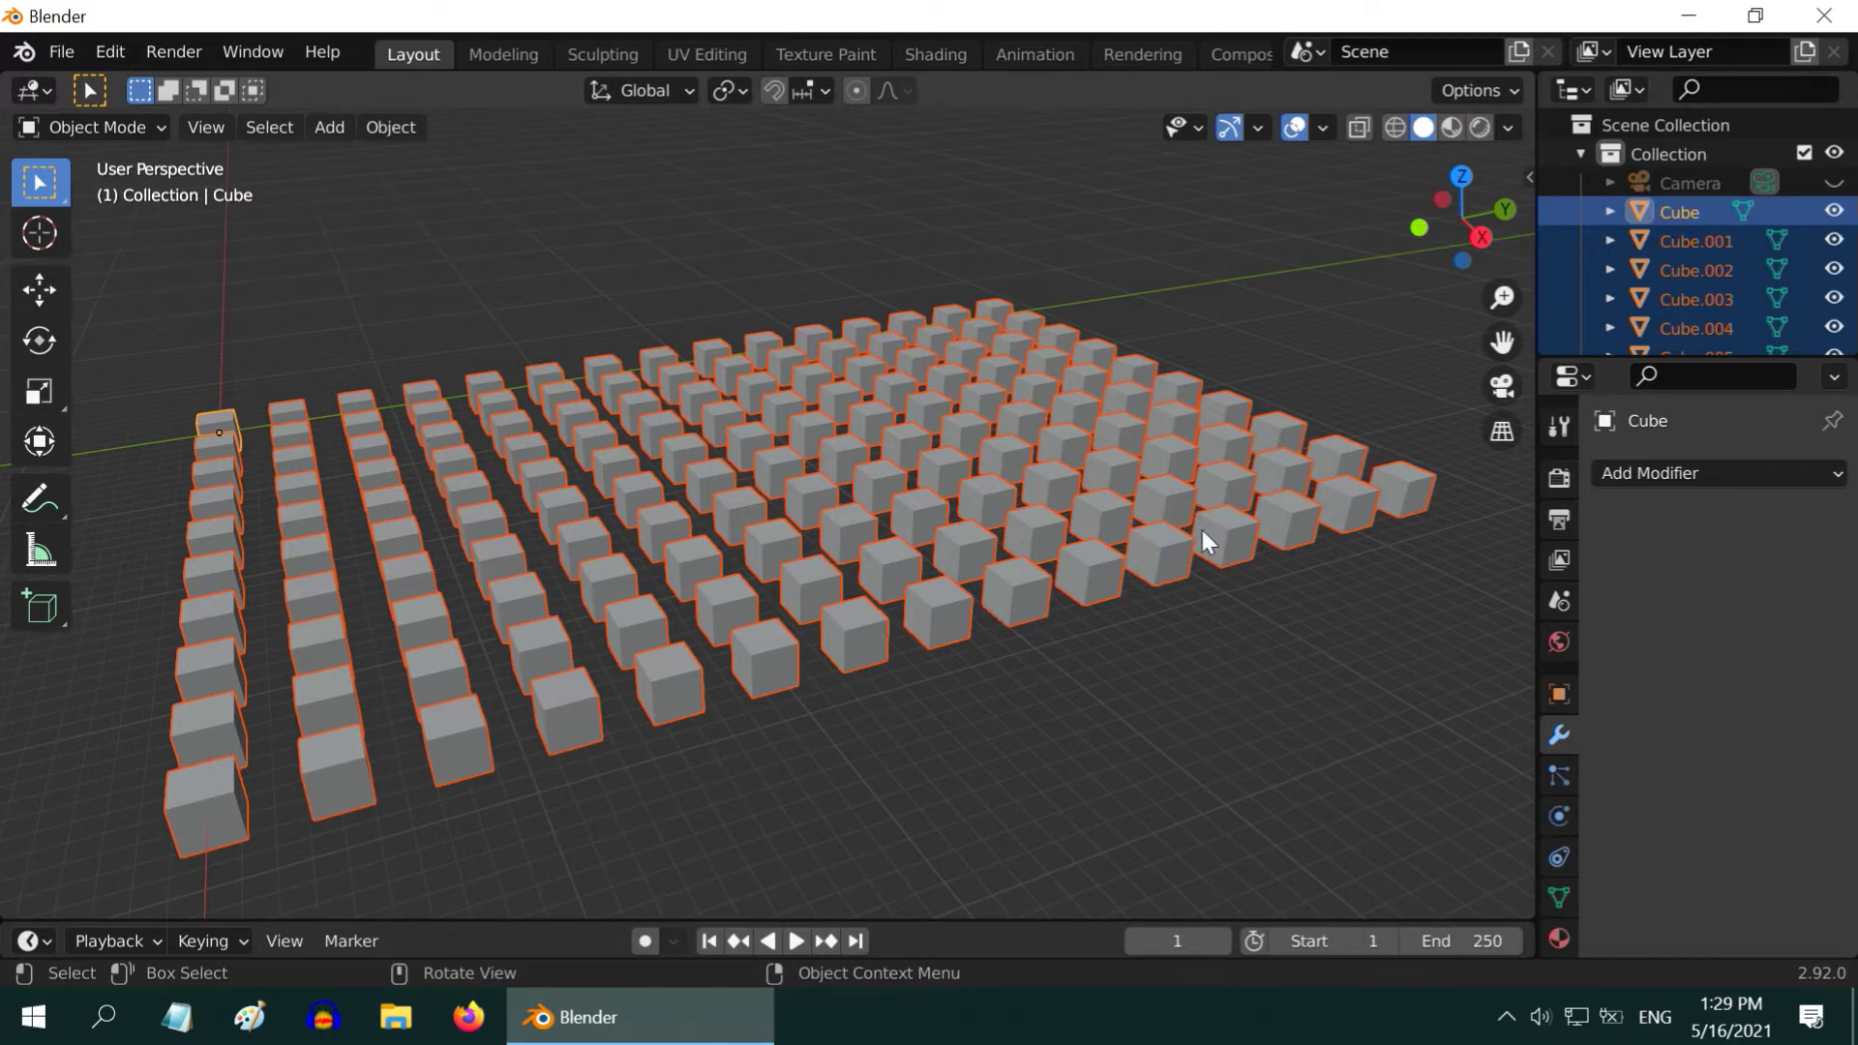
{"action": "scroll", "coordinate": [961, 660], "scroll_direction": "down", "scroll_amount": 2}
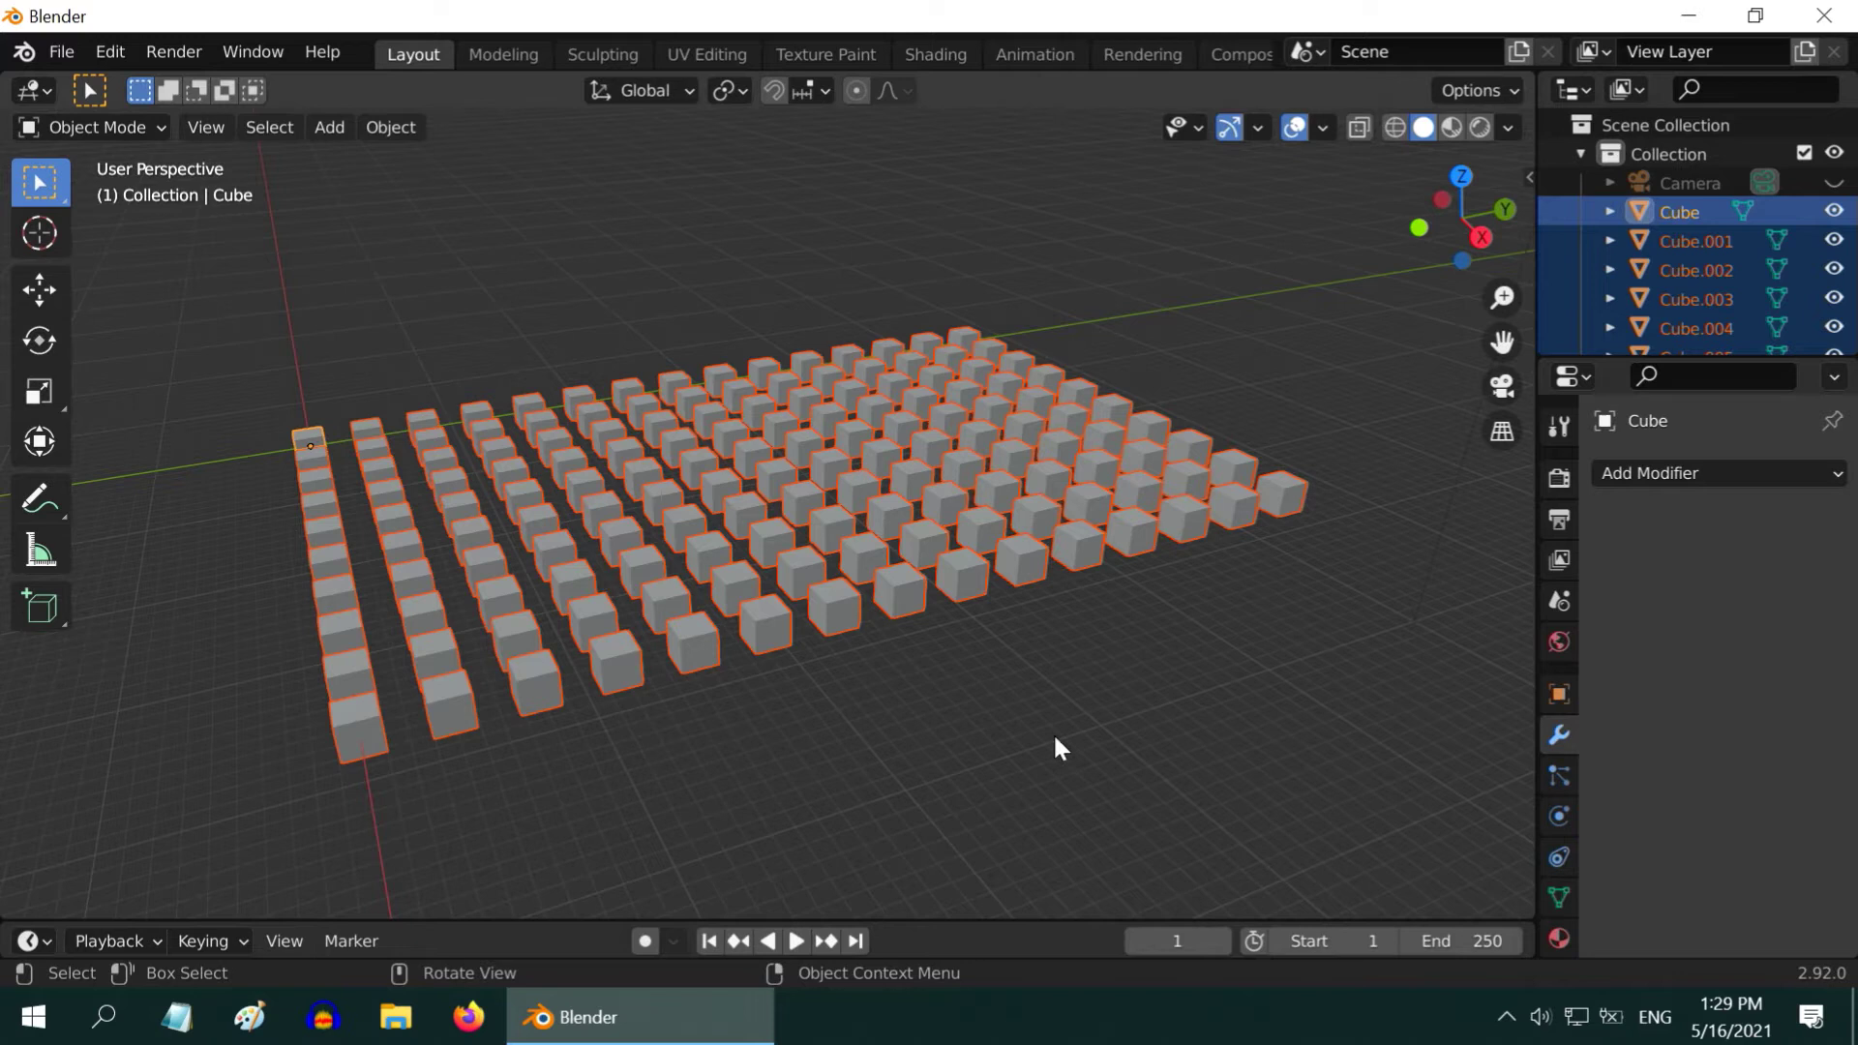
Box-select all cubes and set each one's origin to its geometry.
{"action": "left_click", "coordinate": [1165, 737]}
{"action": "left_click_drag", "start_coordinate": [168, 275], "coordinate": [1323, 790]}
{"action": "left_click", "coordinate": [385, 129]}
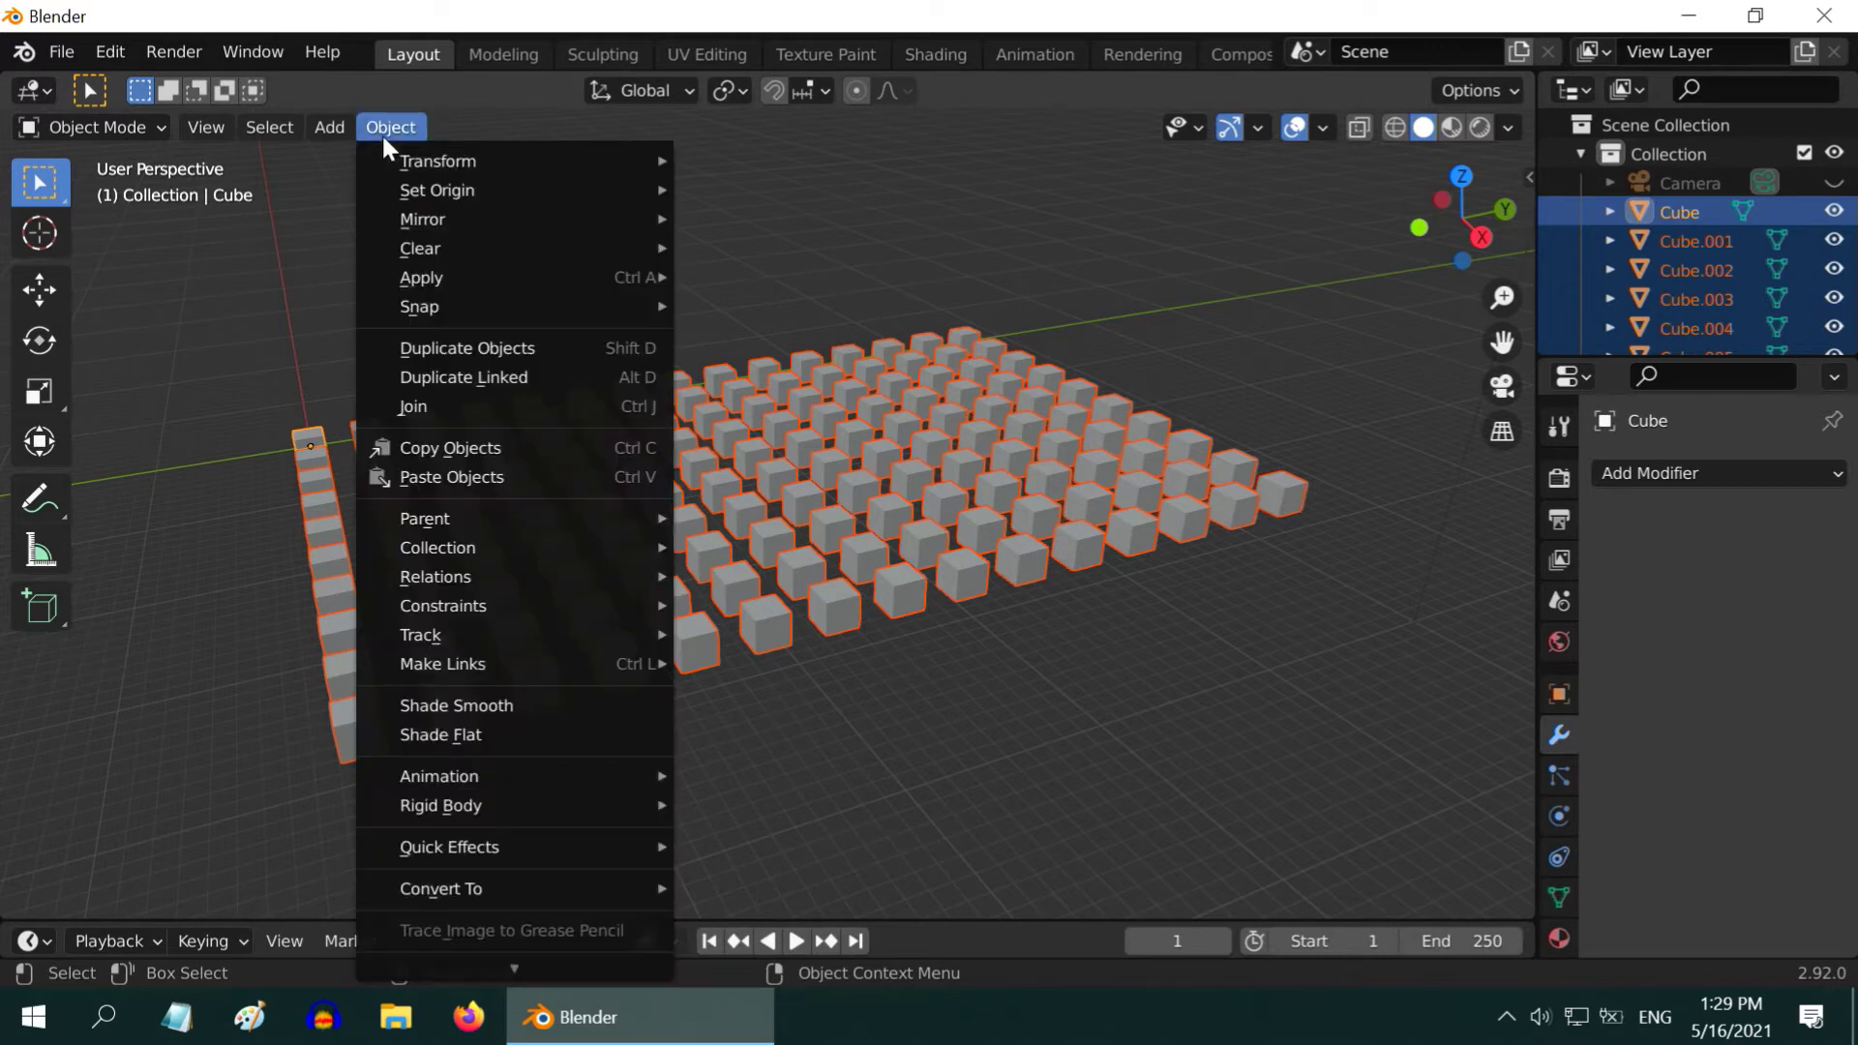
{"action": "mouse_move", "coordinate": [482, 200]}
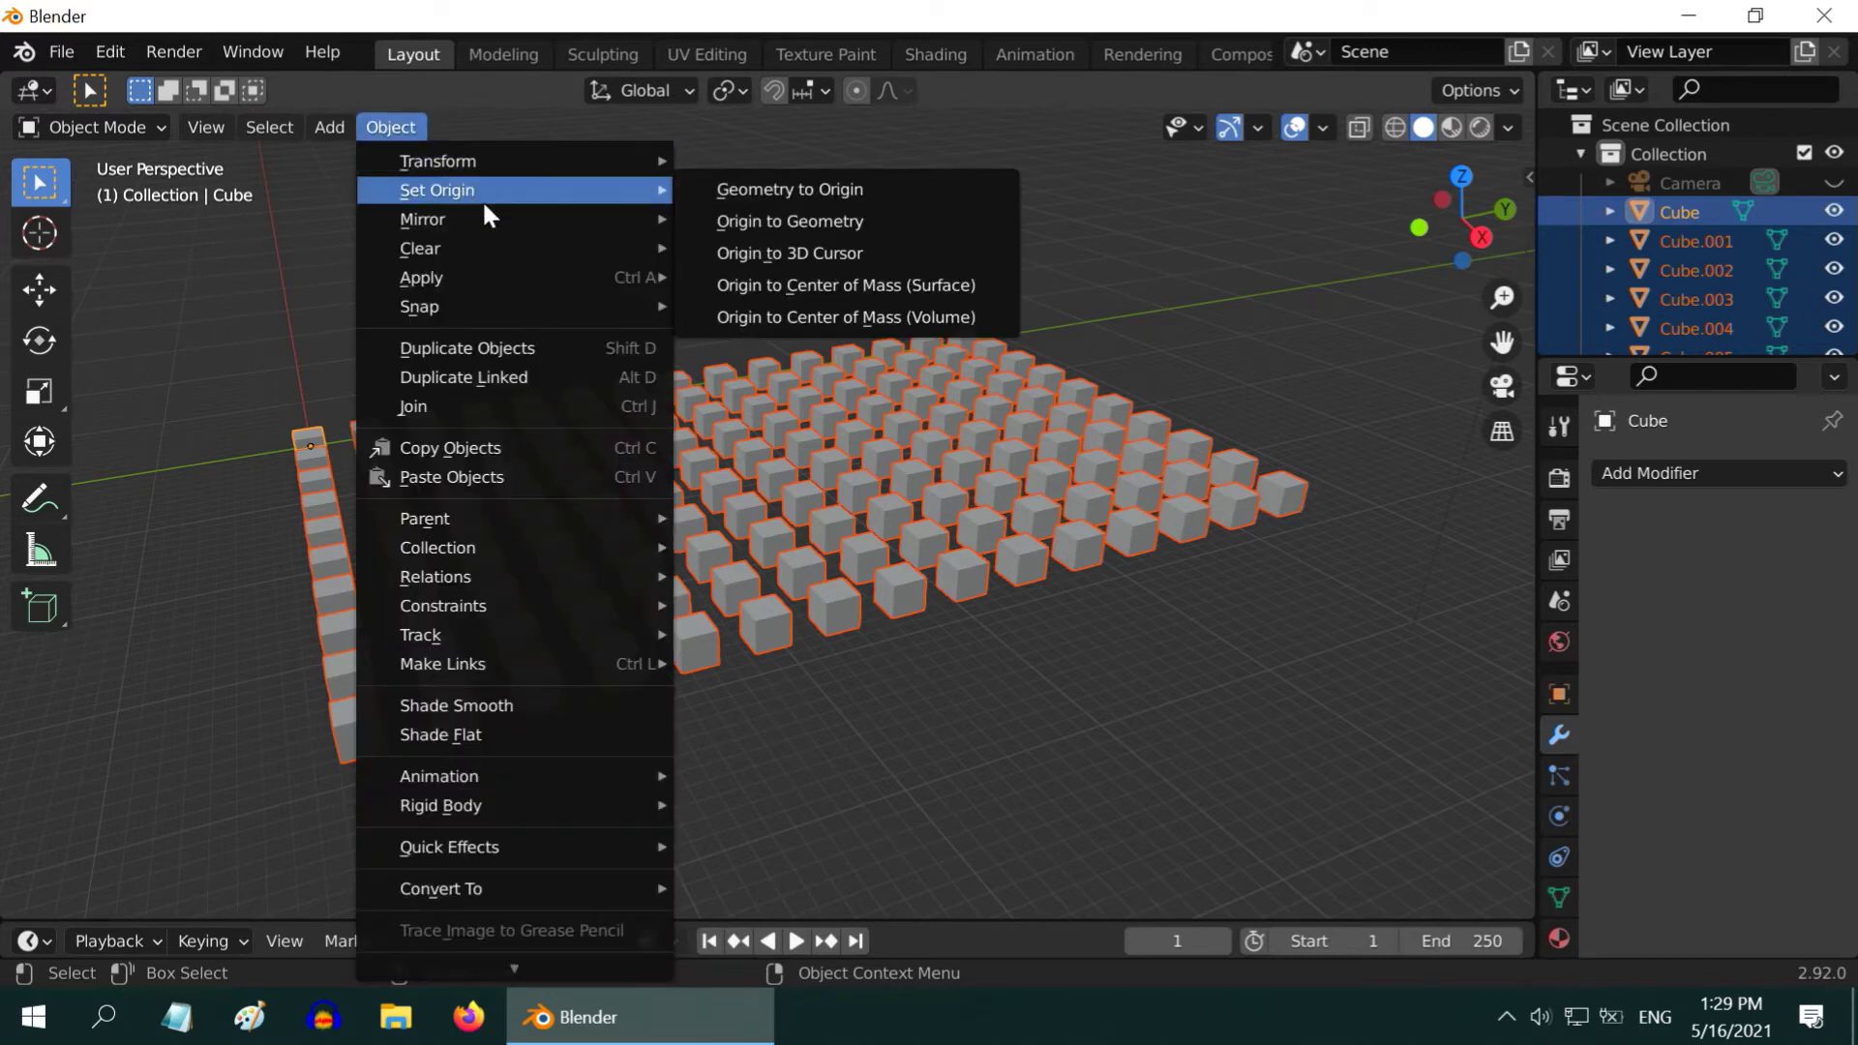
{"action": "left_click", "coordinate": [867, 223]}
{"action": "scroll", "coordinate": [716, 755], "scroll_direction": "up", "scroll_amount": 5}
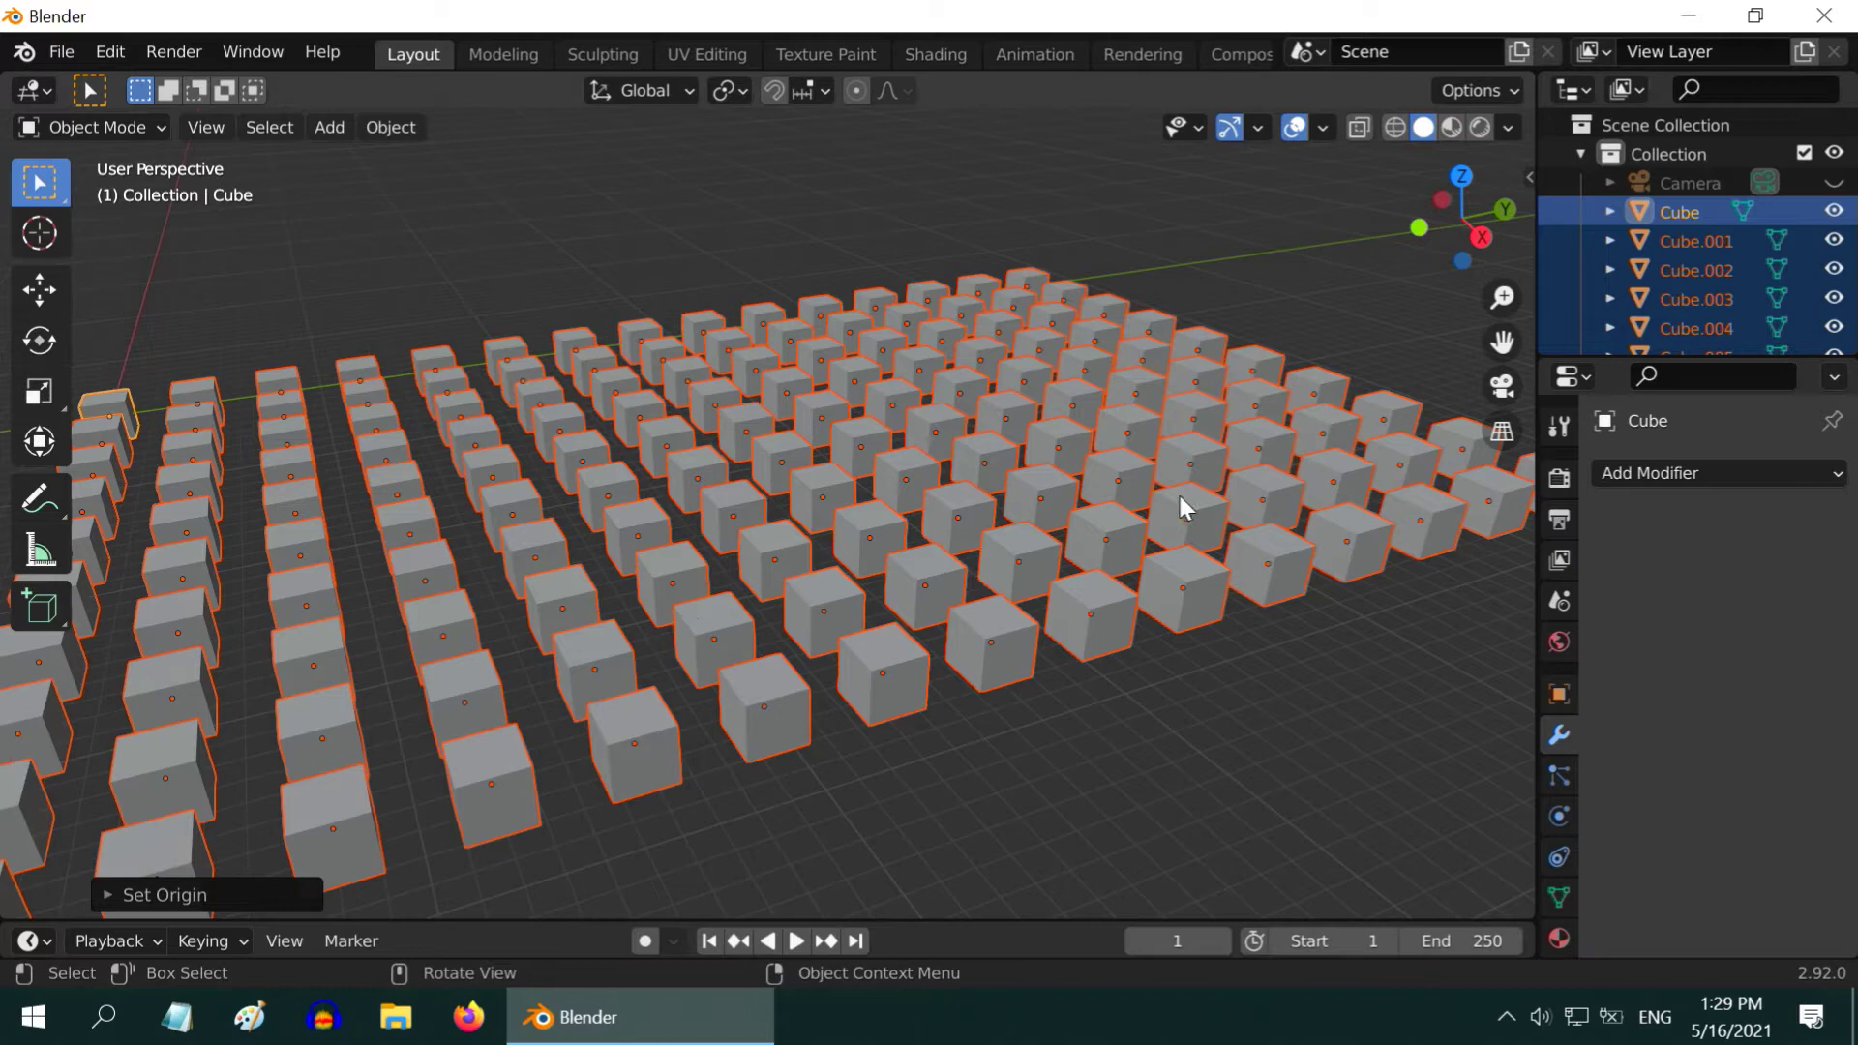
{"action": "scroll", "coordinate": [1177, 537], "scroll_direction": "down", "scroll_amount": 4}
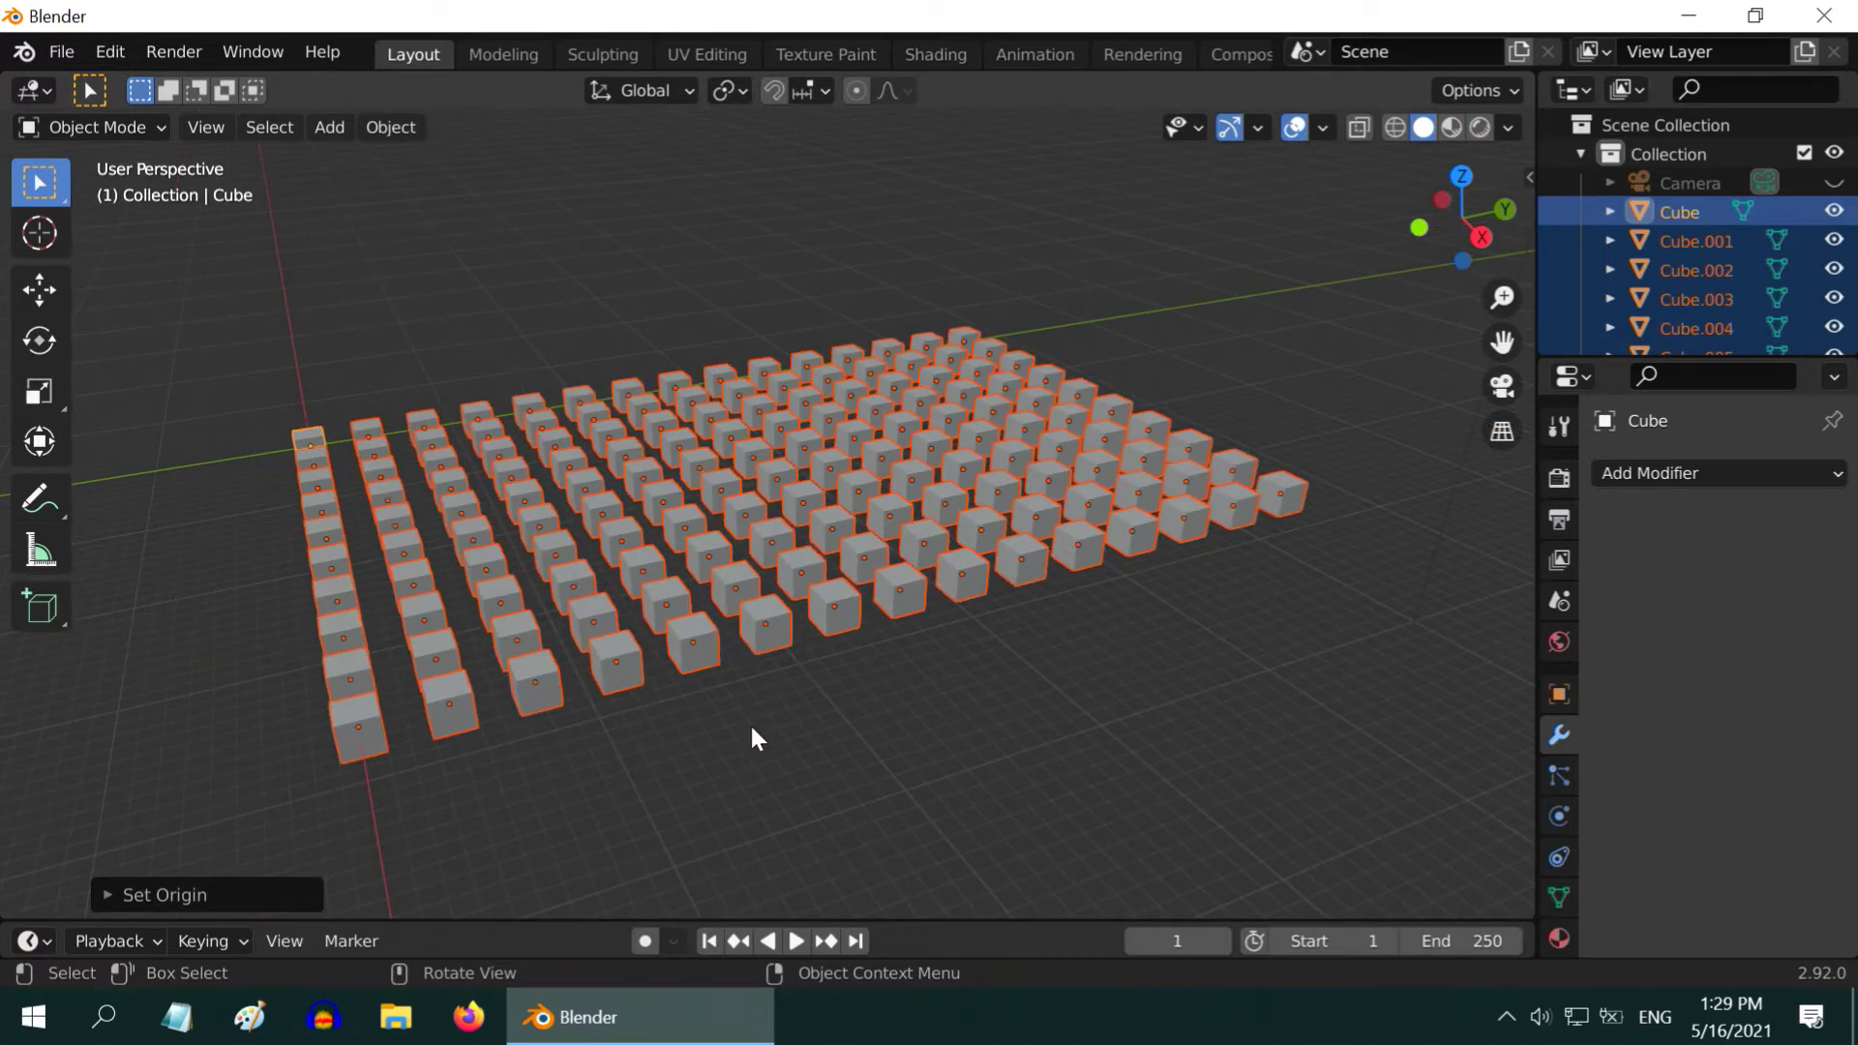
{"action": "scroll", "coordinate": [751, 728], "scroll_direction": "up", "scroll_amount": 2}
Select one cube near the grid centre and switch to Rendered shading.
{"action": "left_click", "coordinate": [719, 775]}
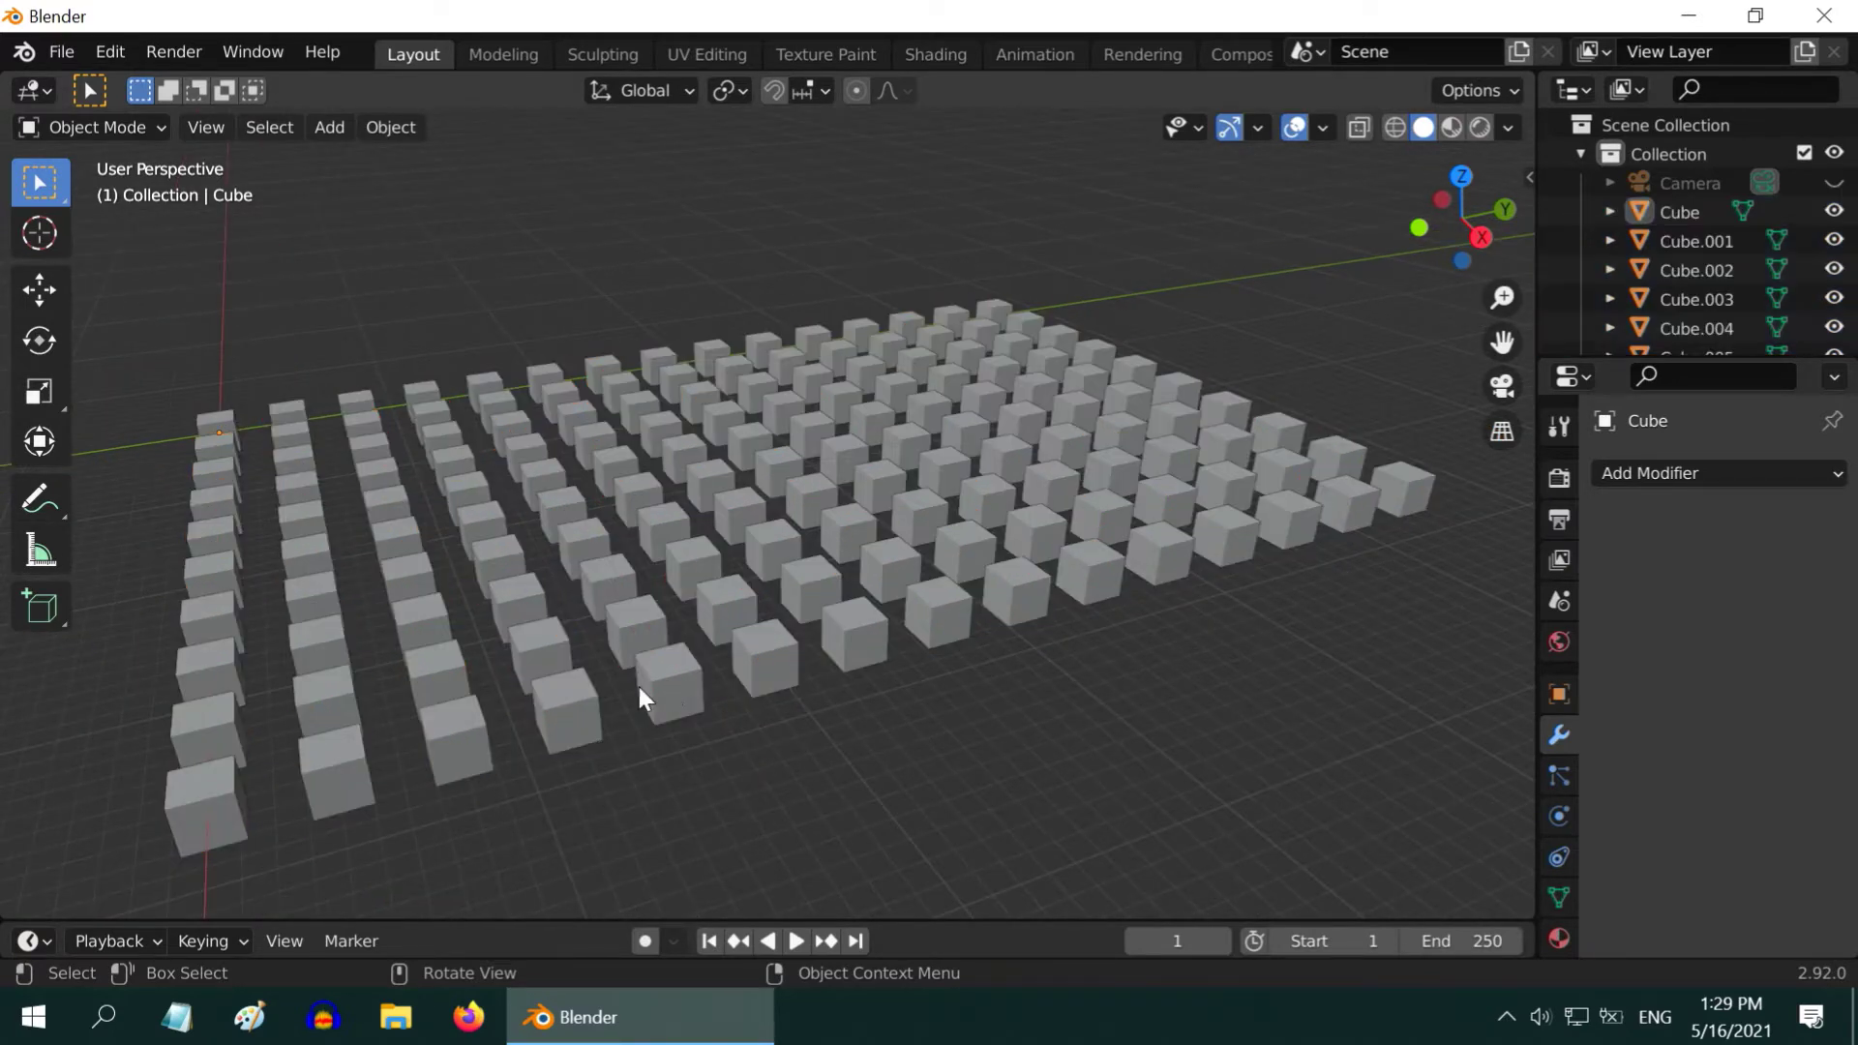
{"action": "left_click", "coordinate": [548, 624]}
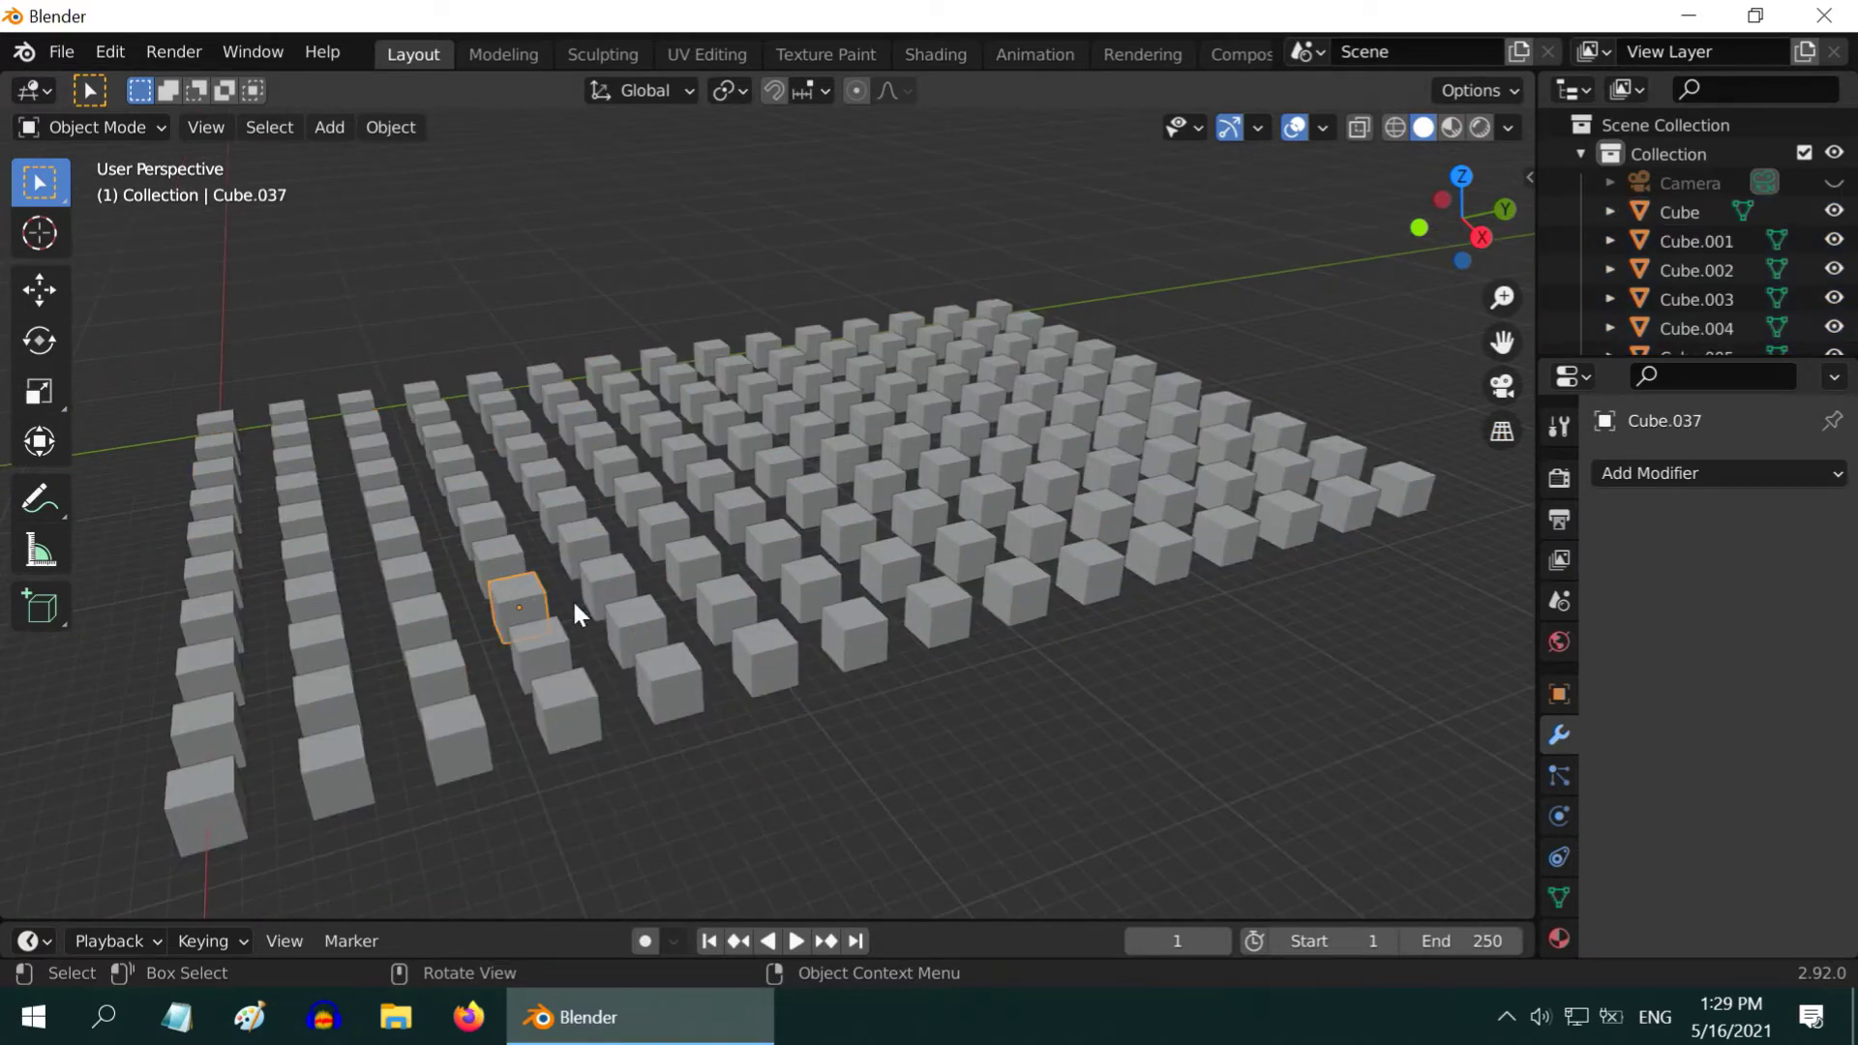
{"action": "left_click", "coordinate": [735, 508]}
{"action": "left_click", "coordinate": [1481, 128]}
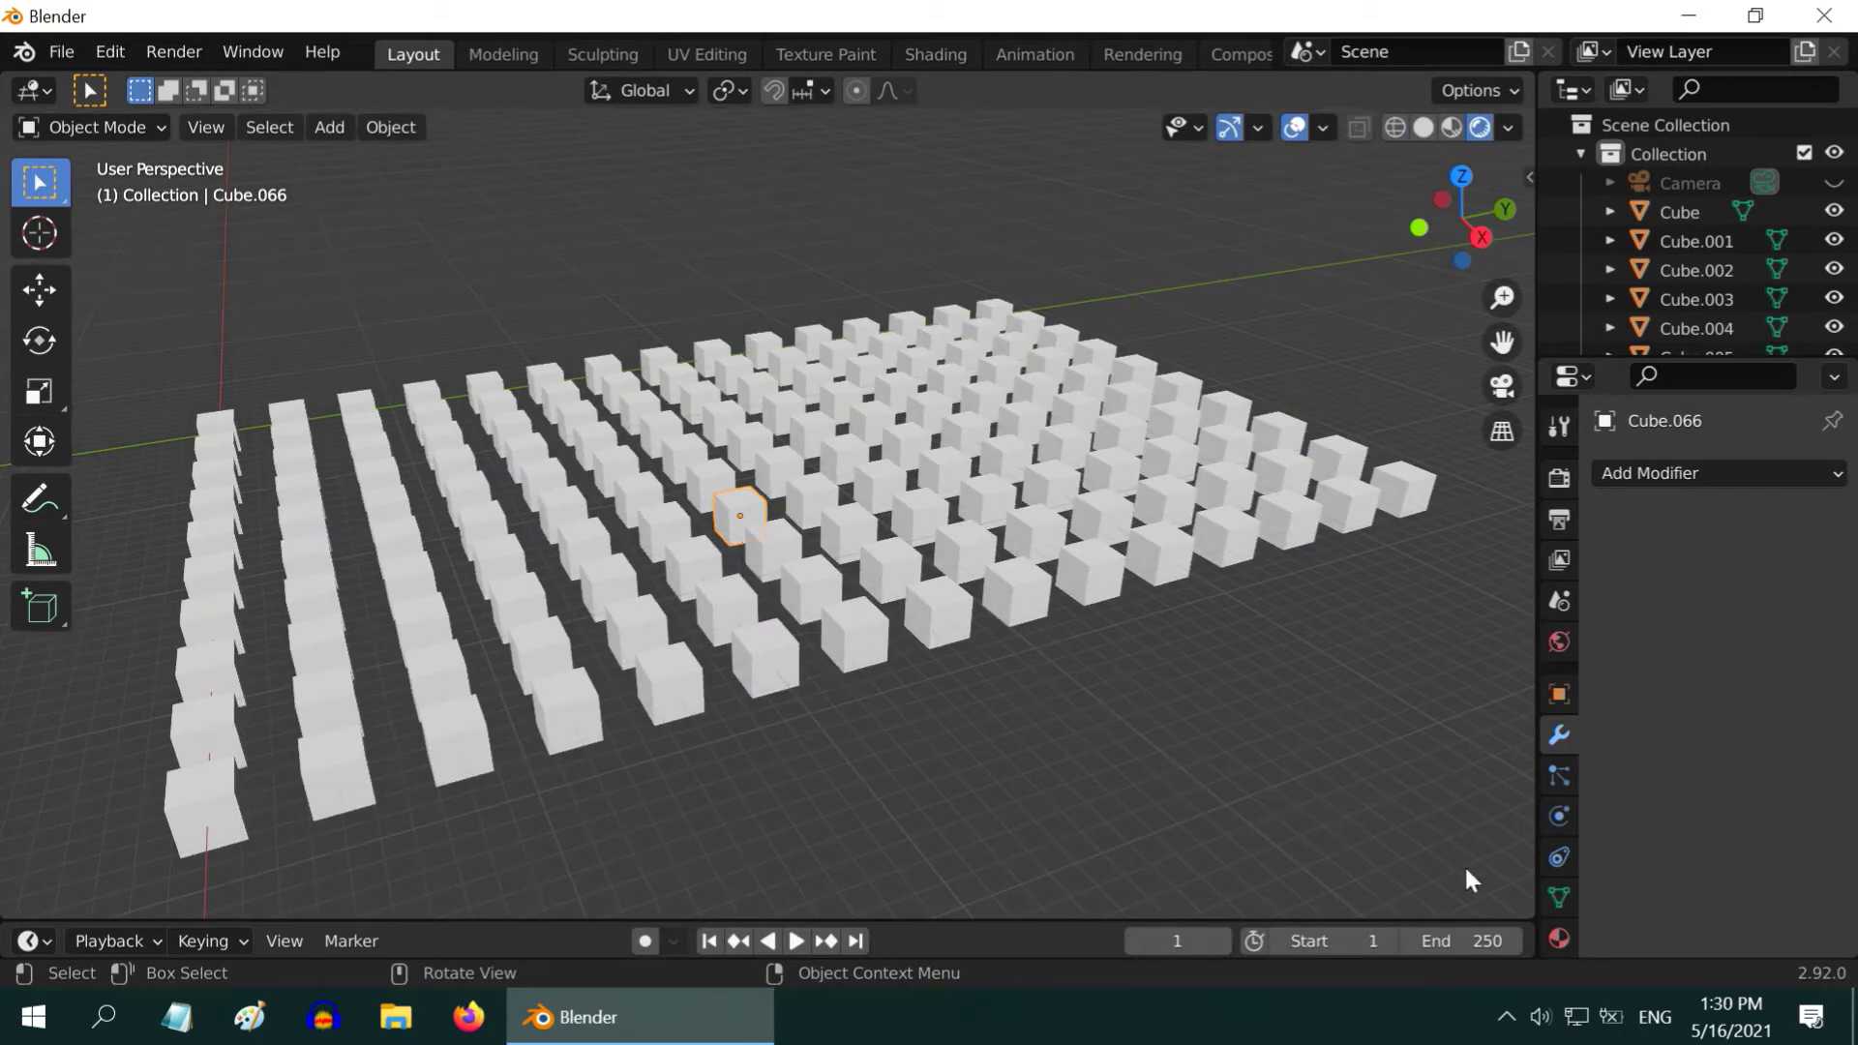
Set the shared material's Base Color to orange (H 0.028, S 1.000, V 0.800).
{"action": "left_click", "coordinate": [1557, 938]}
{"action": "left_click", "coordinate": [1730, 895]}
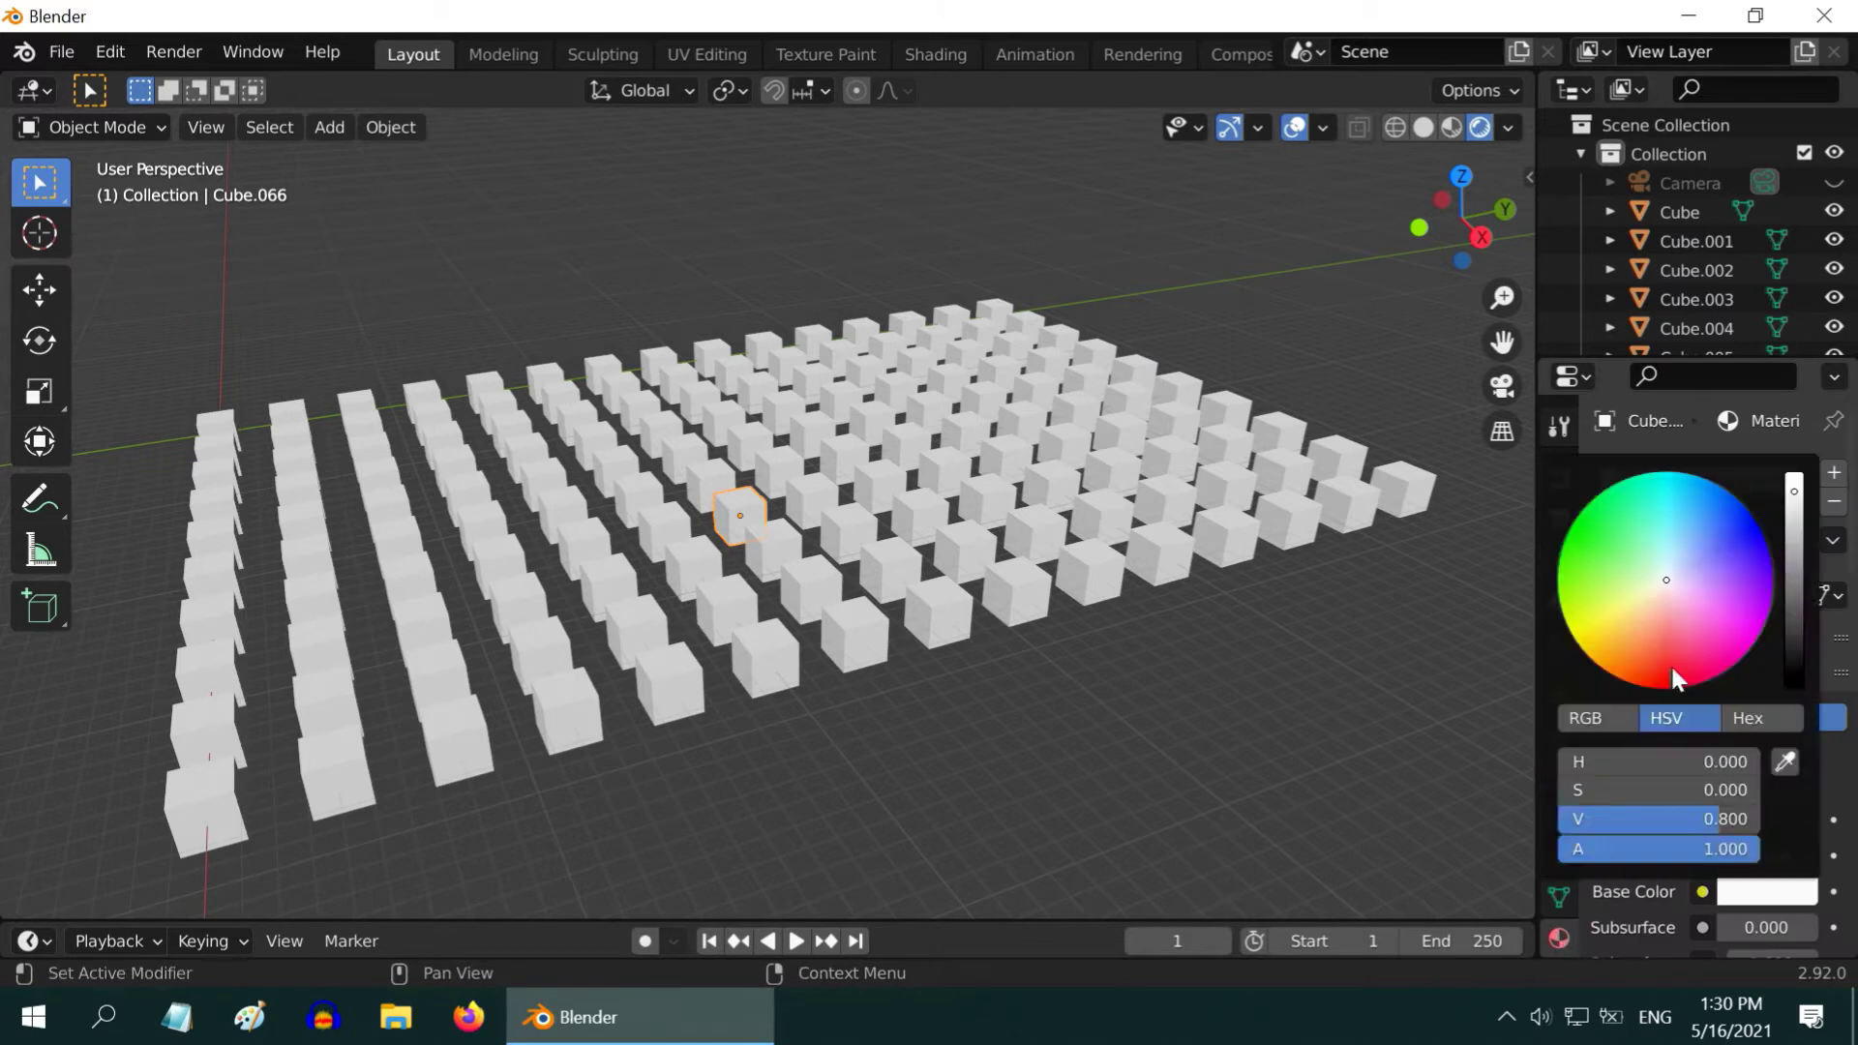
{"action": "left_click_drag", "start_coordinate": [1637, 680], "coordinate": [1617, 680]}
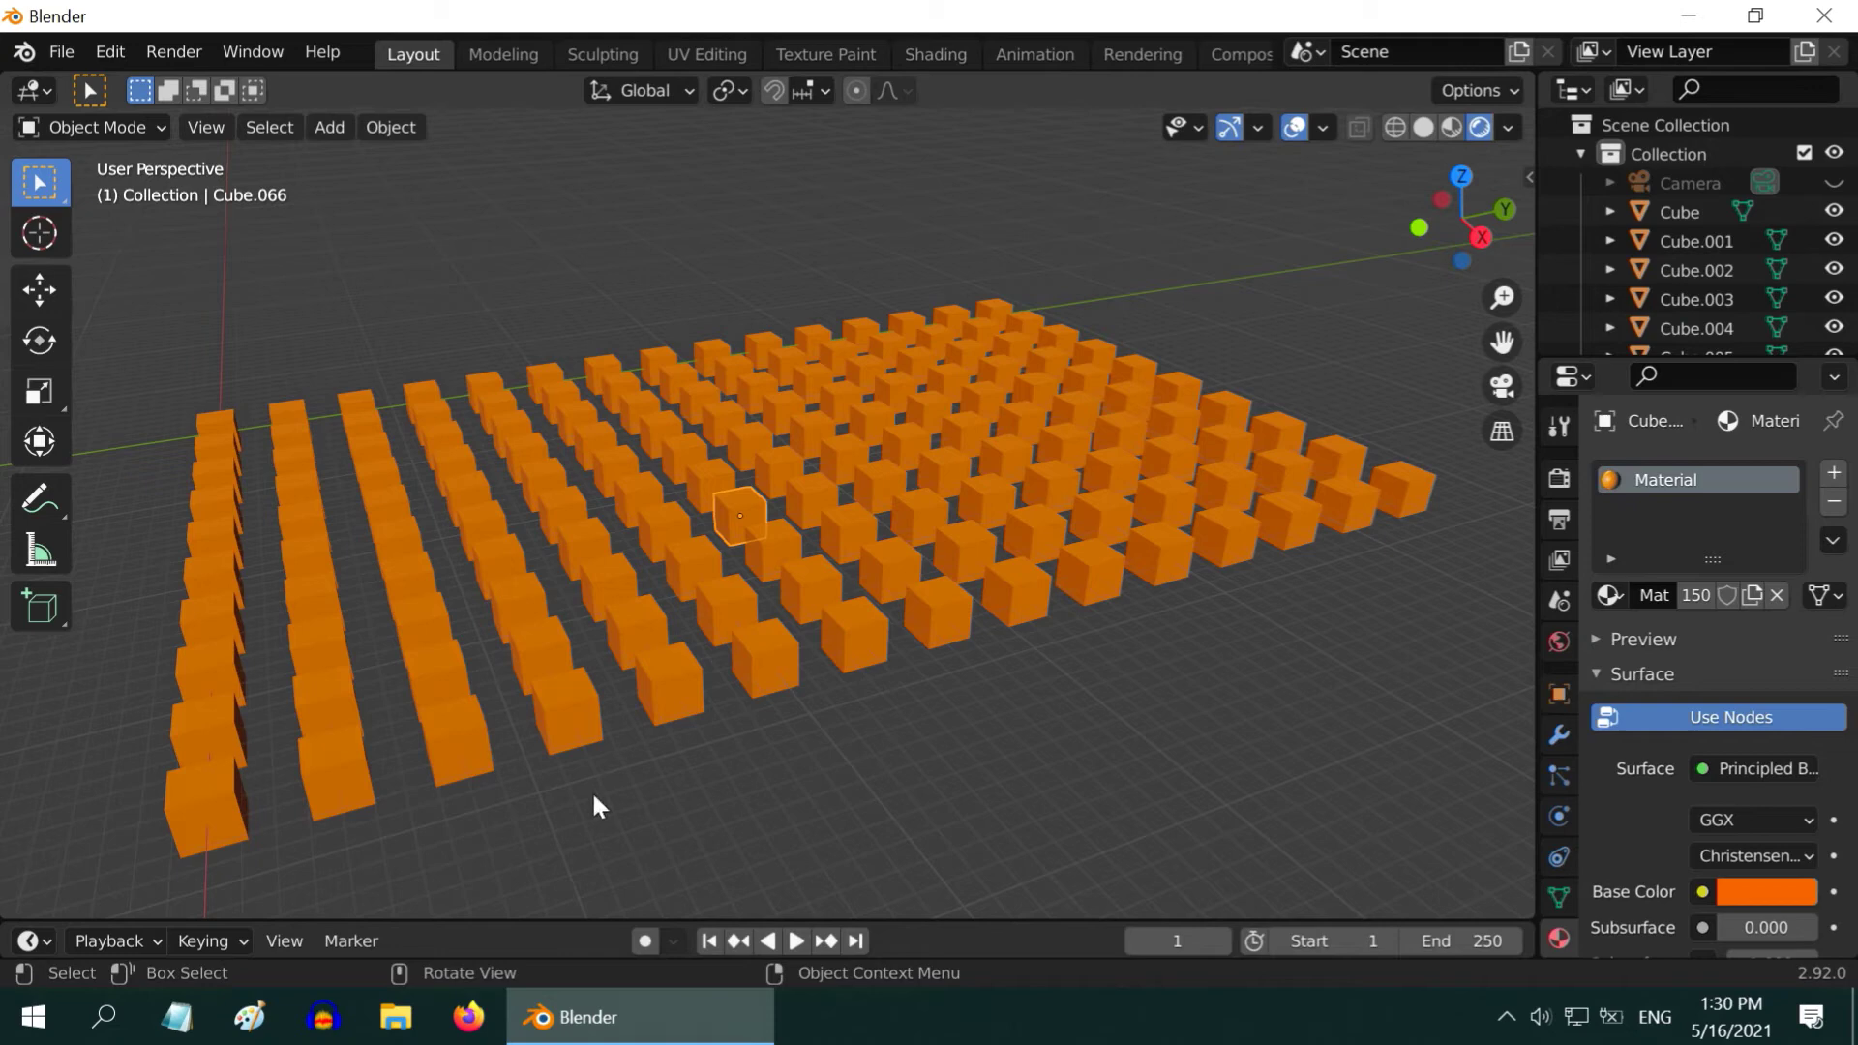
Switch the viewport back to Solid shading.
{"action": "left_click", "coordinate": [1423, 129]}
{"action": "scroll", "coordinate": [728, 518], "scroll_direction": "up", "scroll_amount": 3}
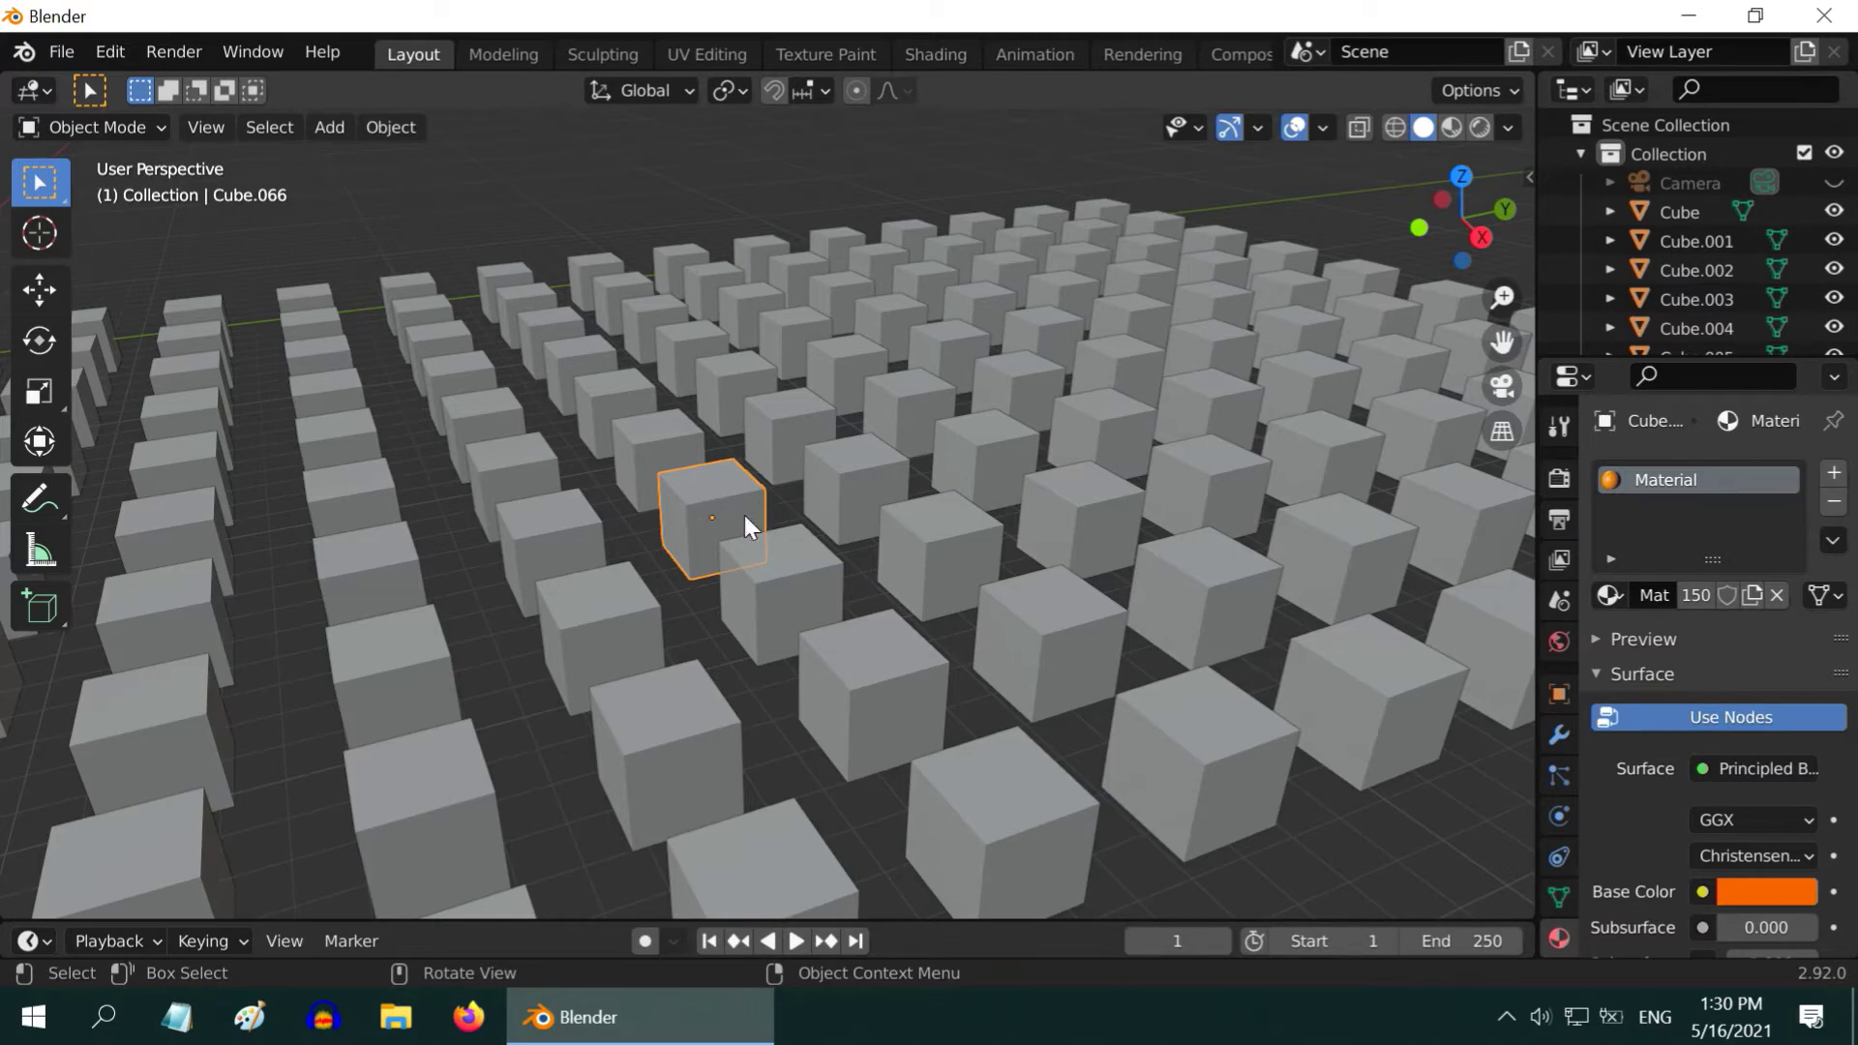
{"action": "scroll", "coordinate": [745, 519], "scroll_direction": "up", "scroll_amount": 5}
{"action": "scroll", "coordinate": [755, 534], "scroll_direction": "down", "scroll_amount": 4}
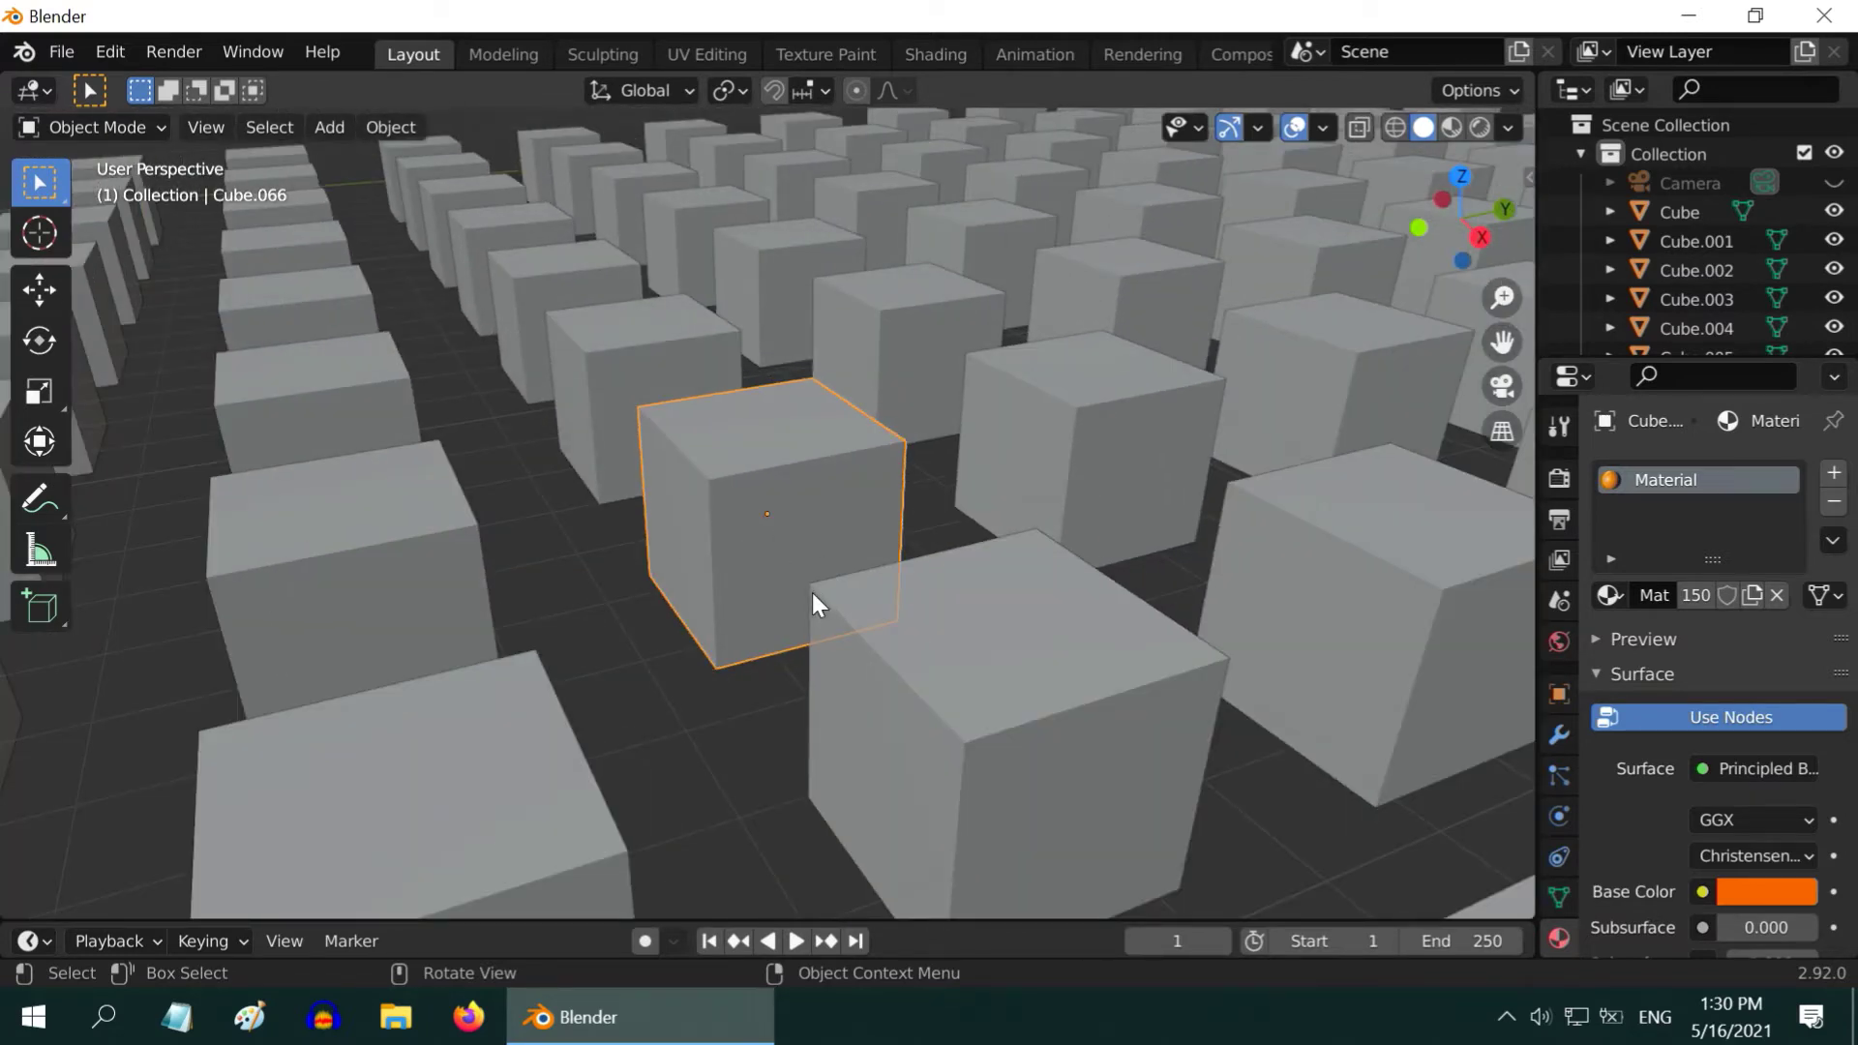
Add a Bevel modifier to Cube.066 with Amount 0.25 m and 5 segments.
{"action": "left_click", "coordinate": [1555, 733]}
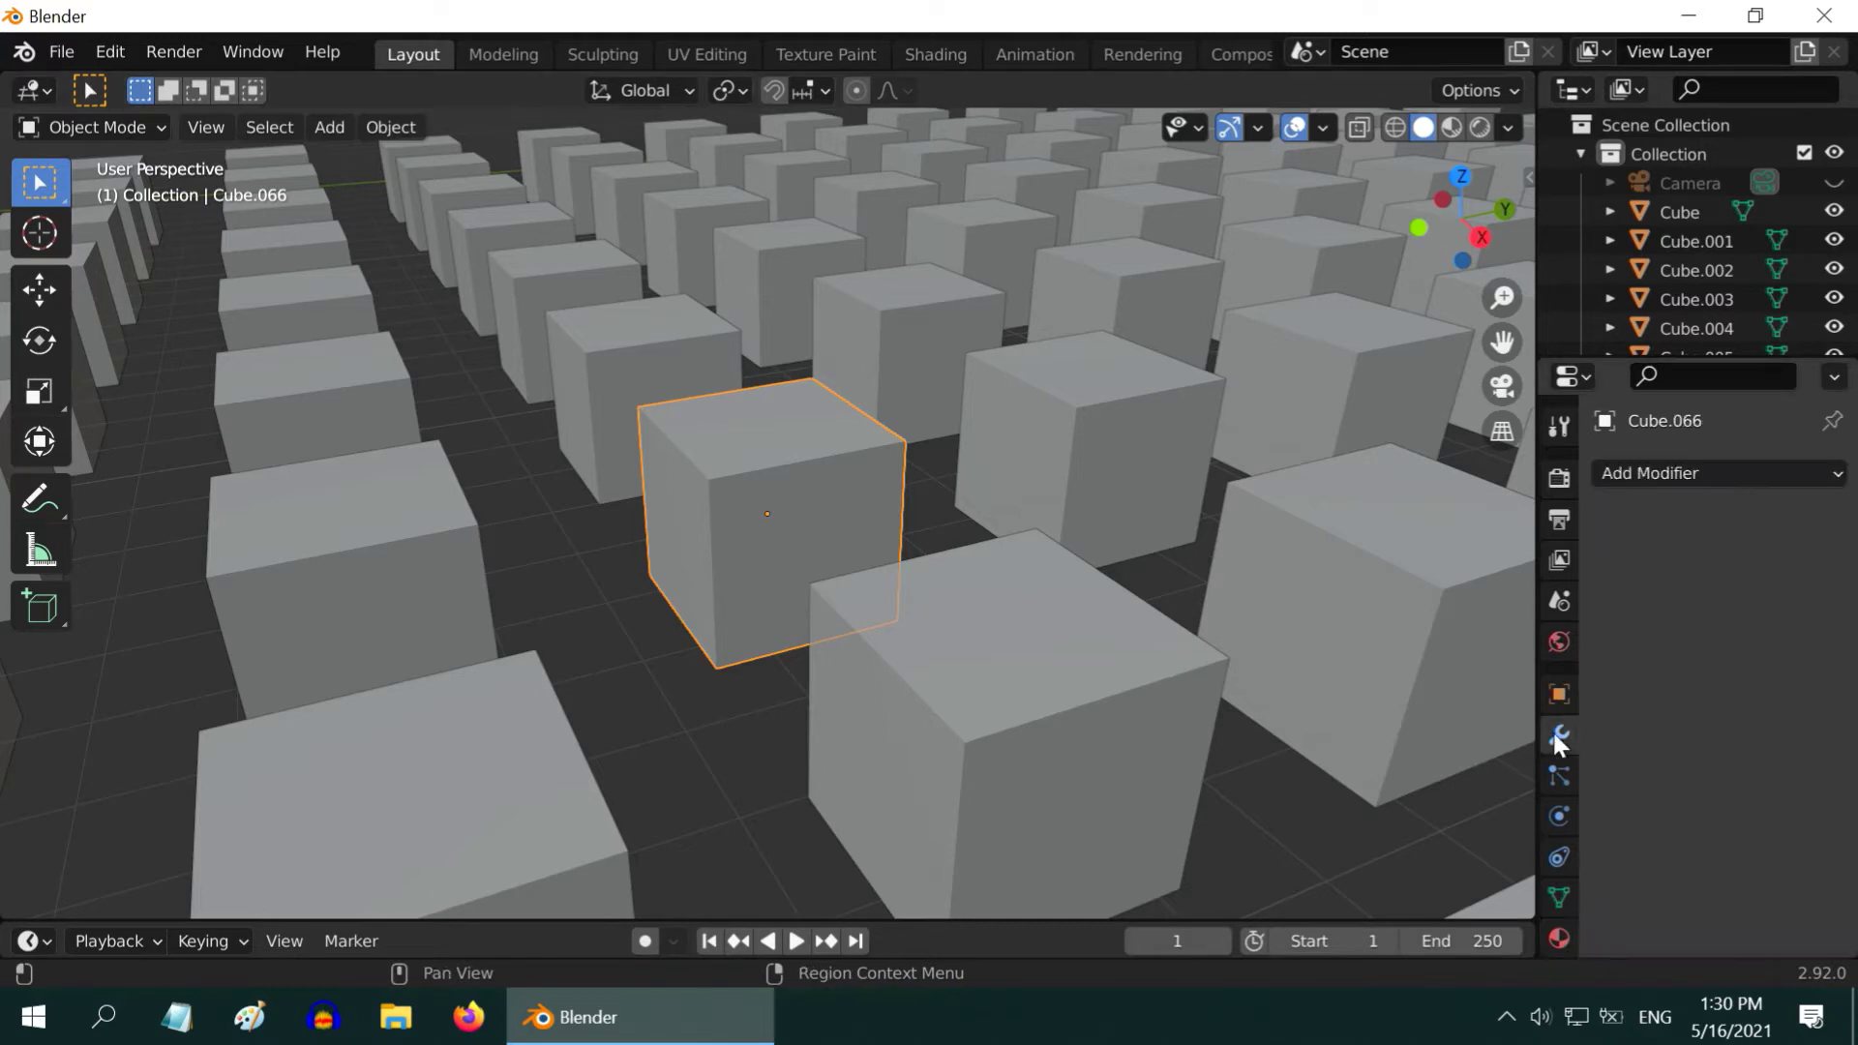
{"action": "left_click", "coordinate": [1618, 473]}
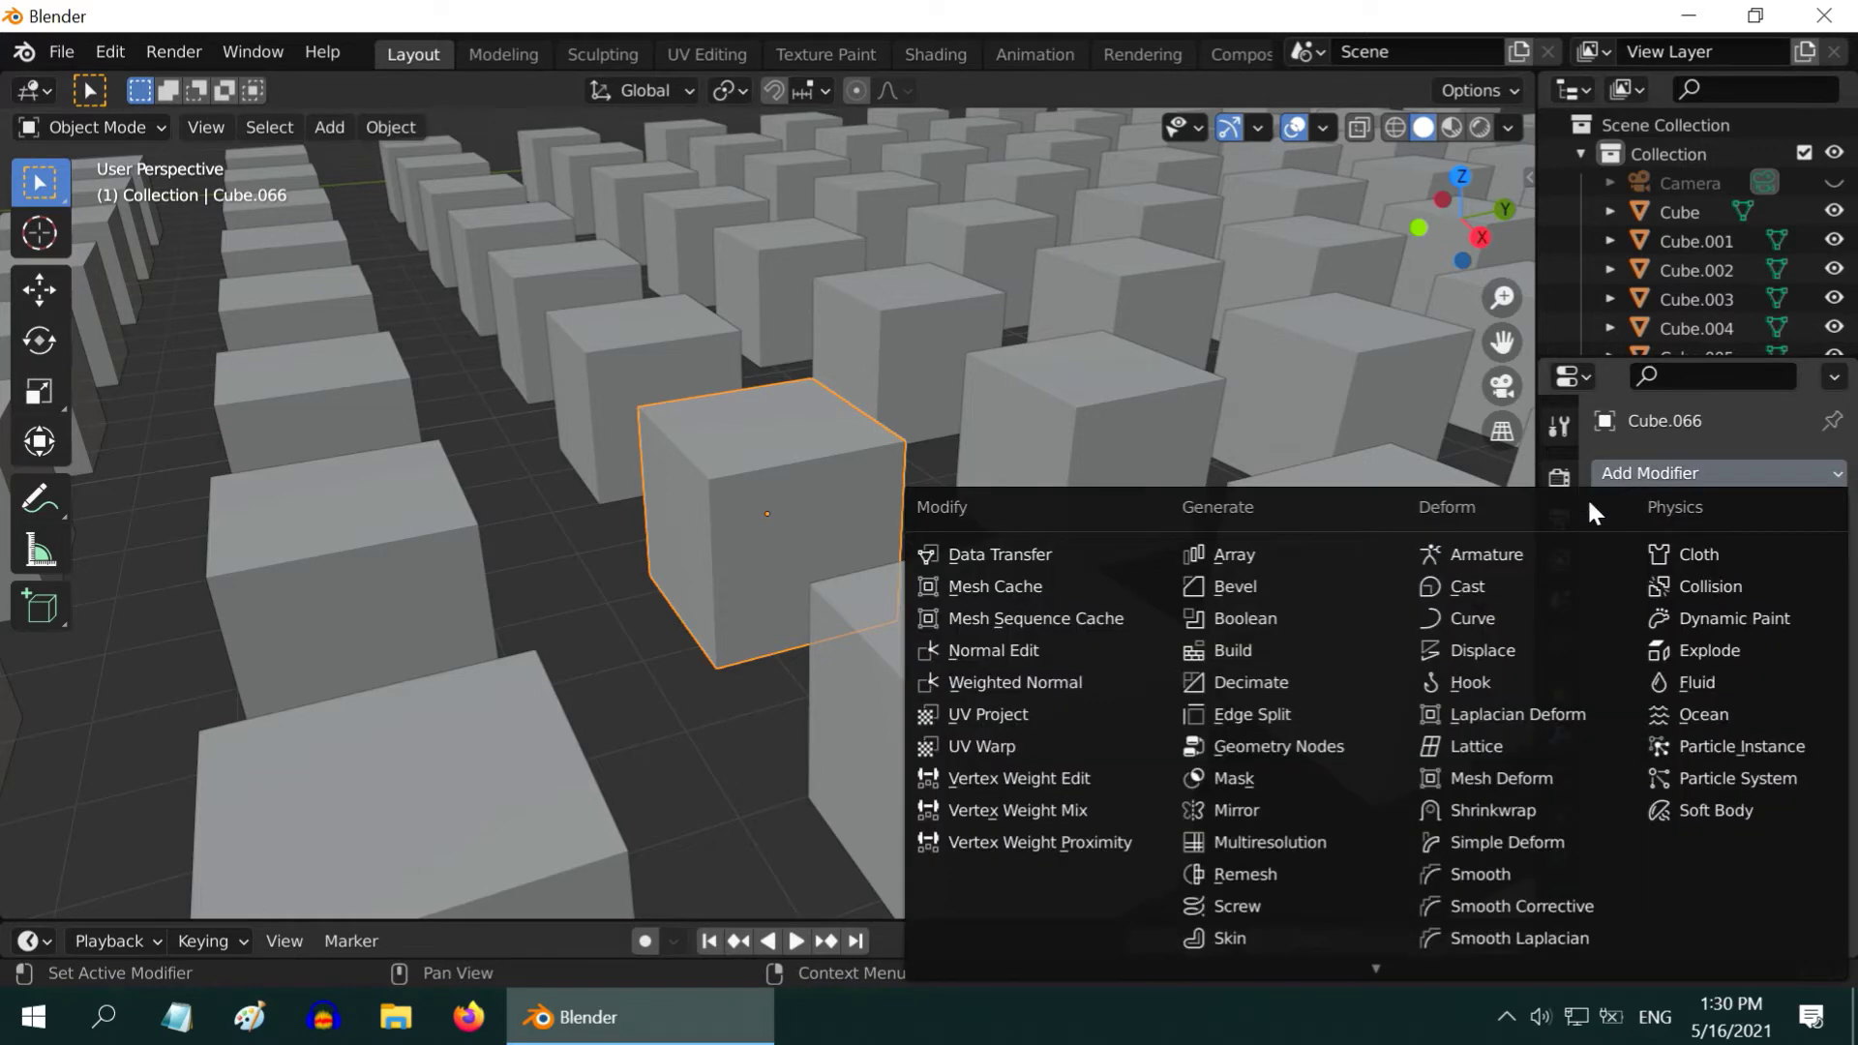
{"action": "left_click", "coordinate": [1283, 584]}
{"action": "left_click", "coordinate": [1742, 636]}
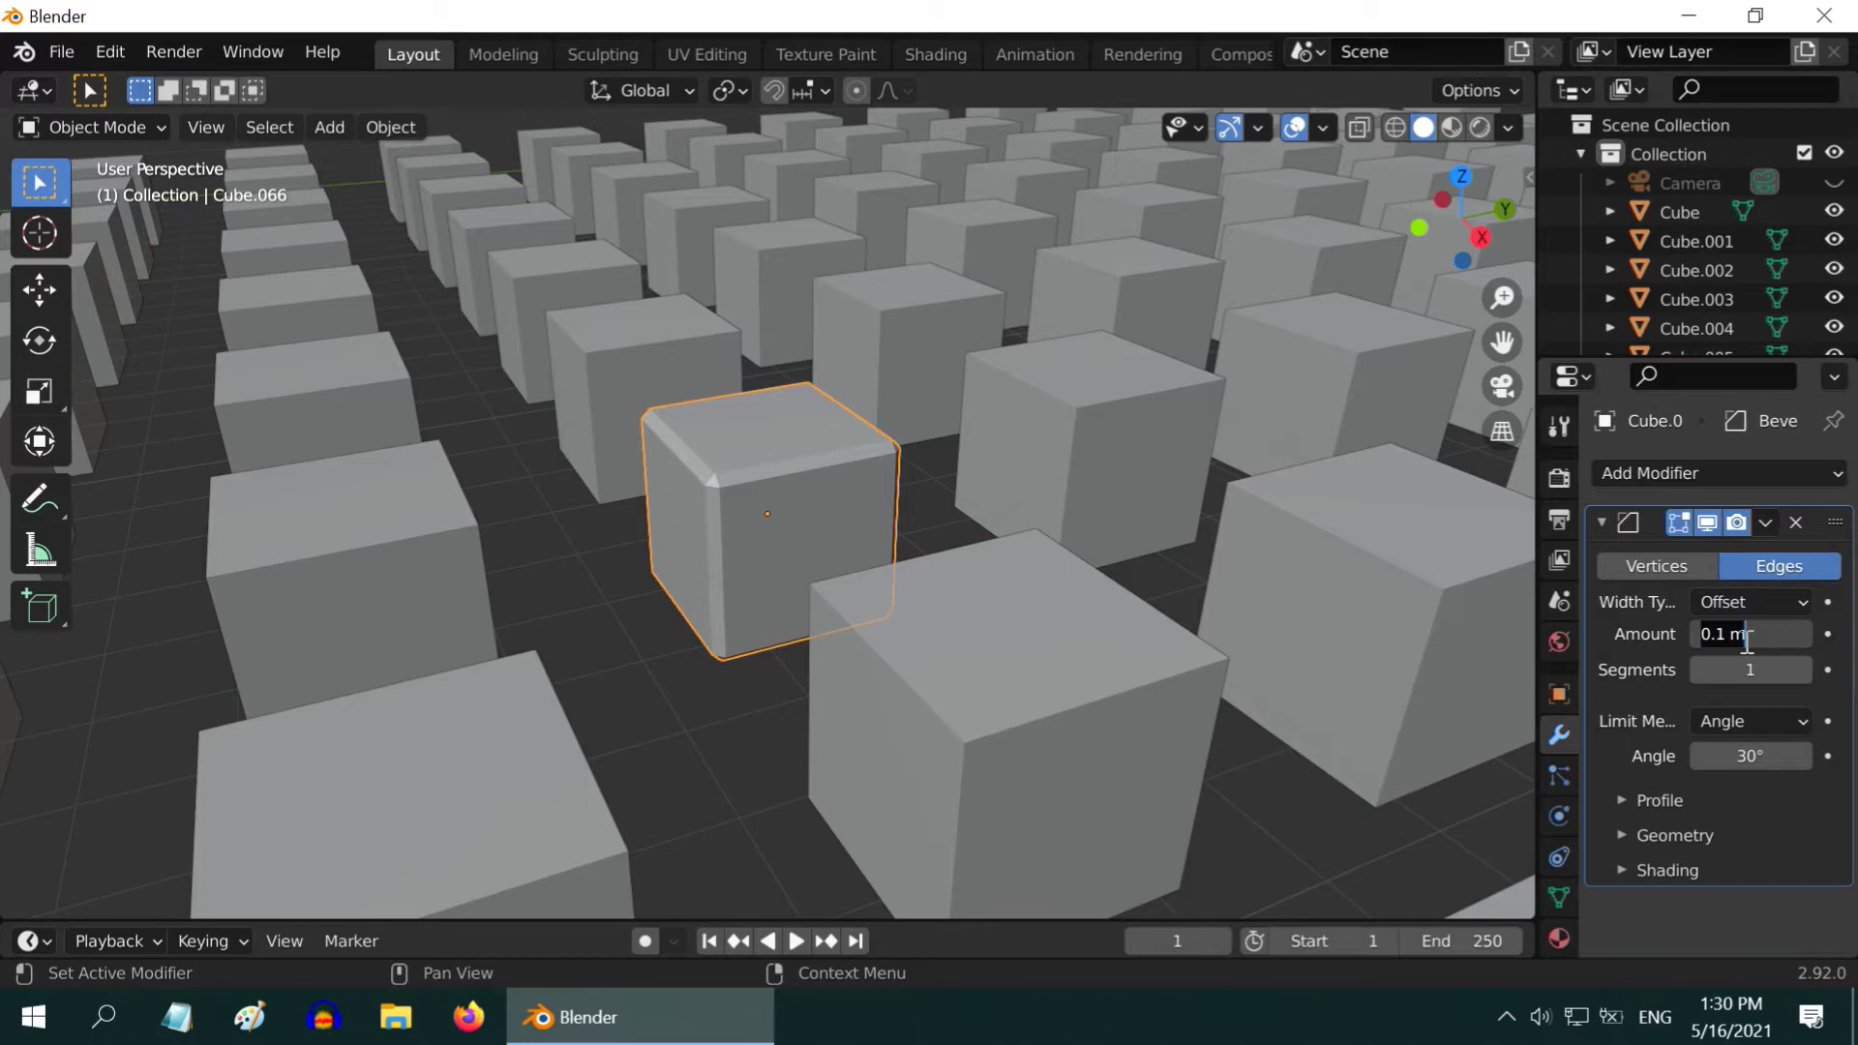
{"action": "type", "text": "0.25"}
{"action": "key", "text": "Return"}
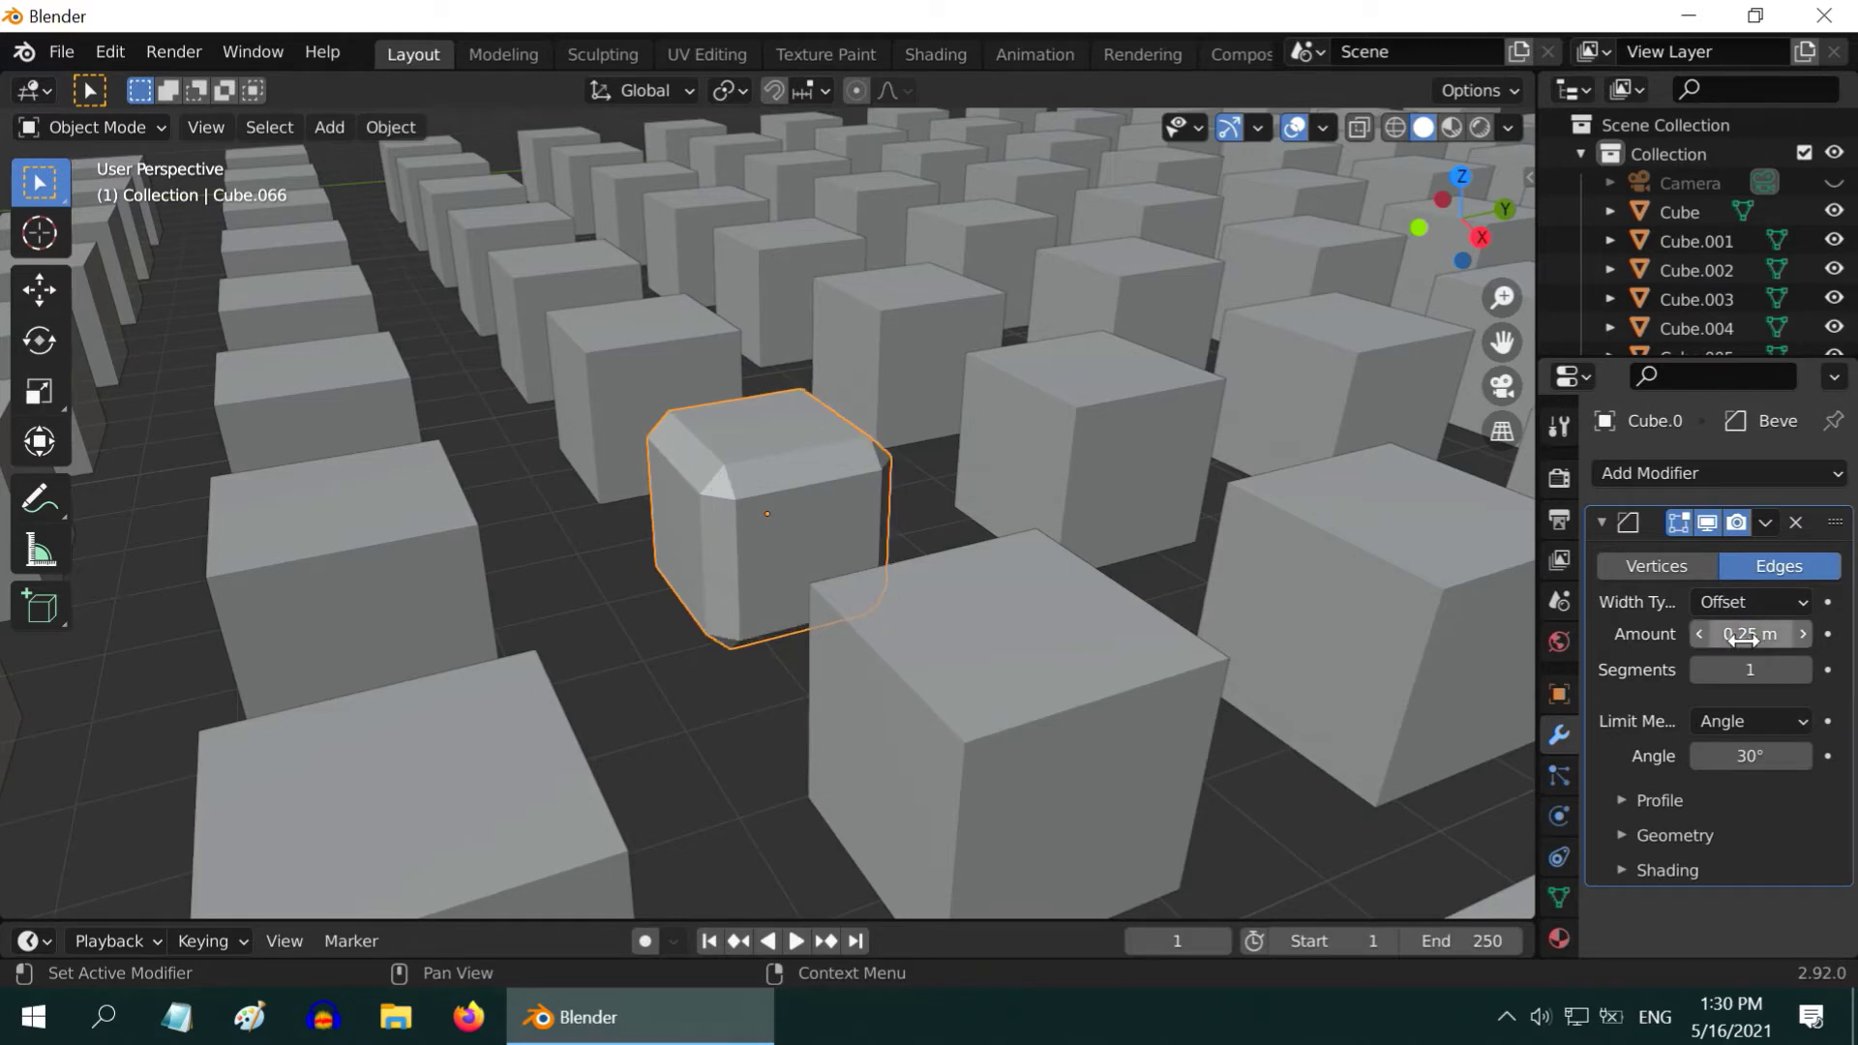
{"action": "left_click", "coordinate": [1749, 670]}
{"action": "type", "text": "5"}
{"action": "key", "text": "Return"}
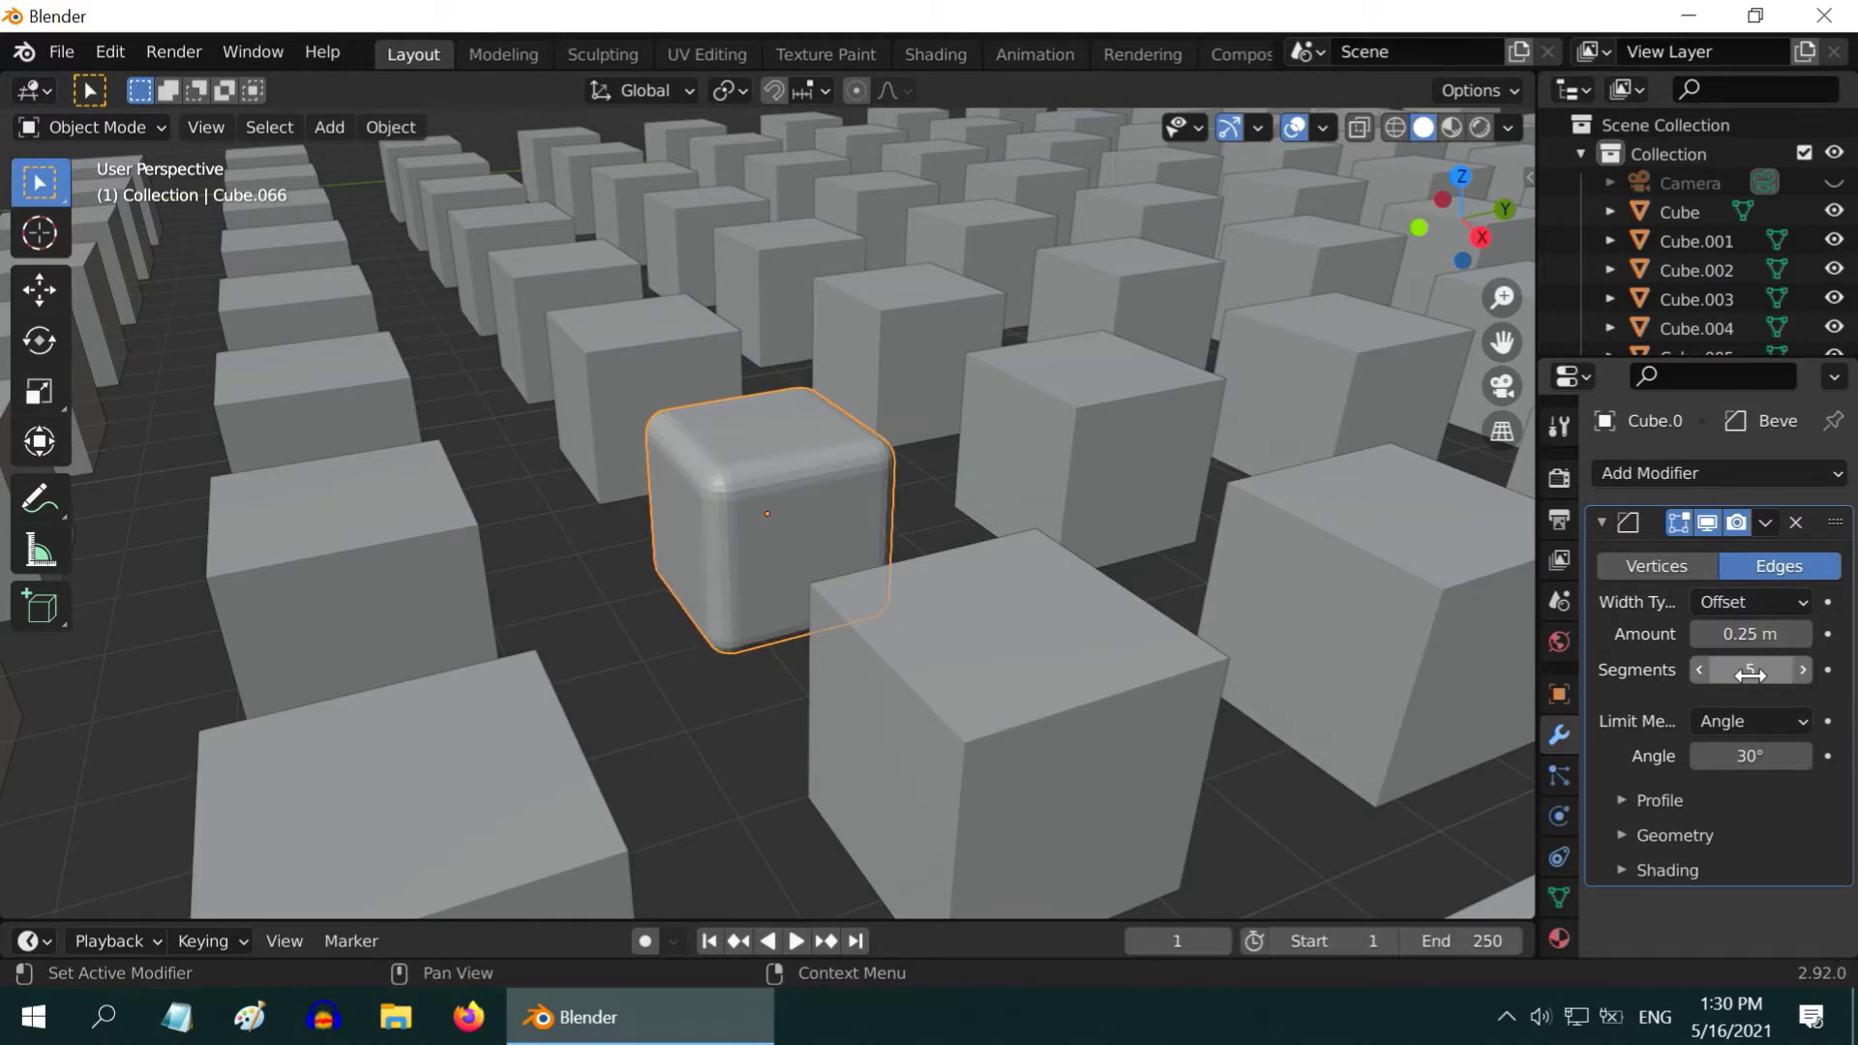
{"action": "scroll", "coordinate": [714, 502], "scroll_direction": "up", "scroll_amount": 2}
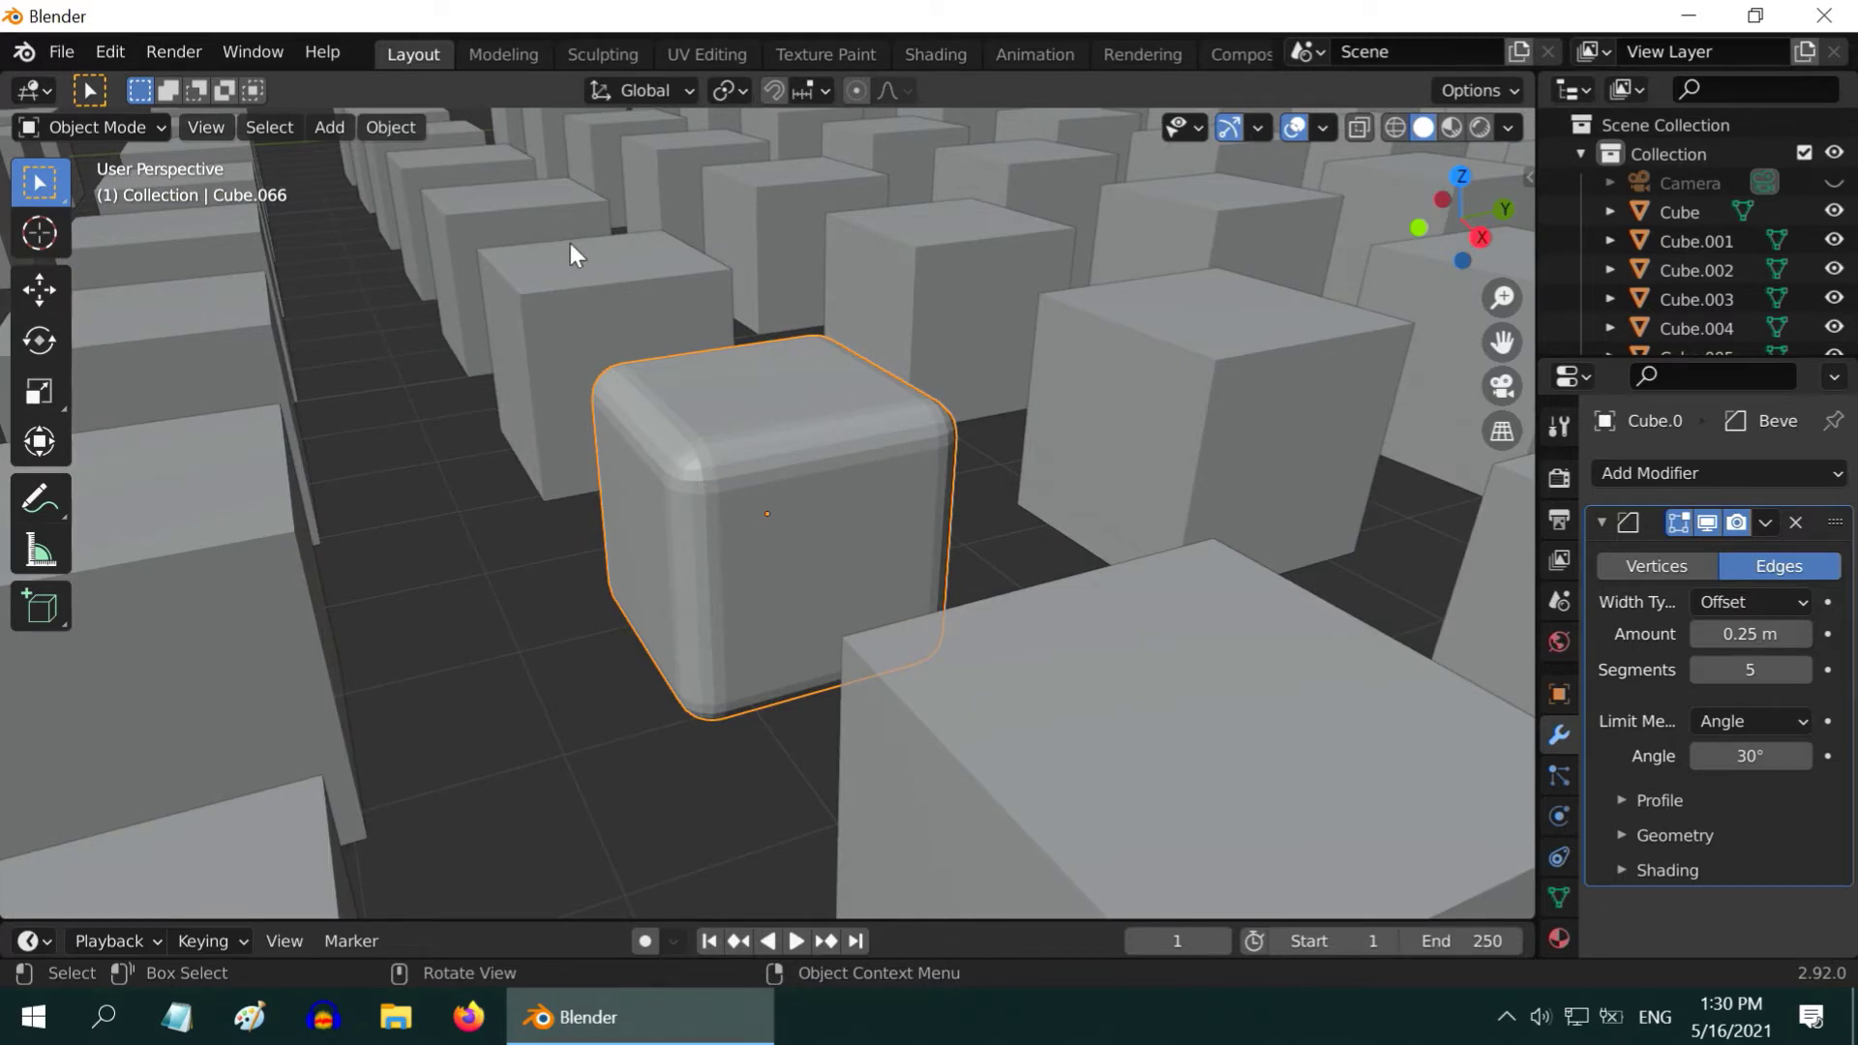
{"action": "scroll", "coordinate": [1203, 664], "scroll_direction": "down", "scroll_amount": 3}
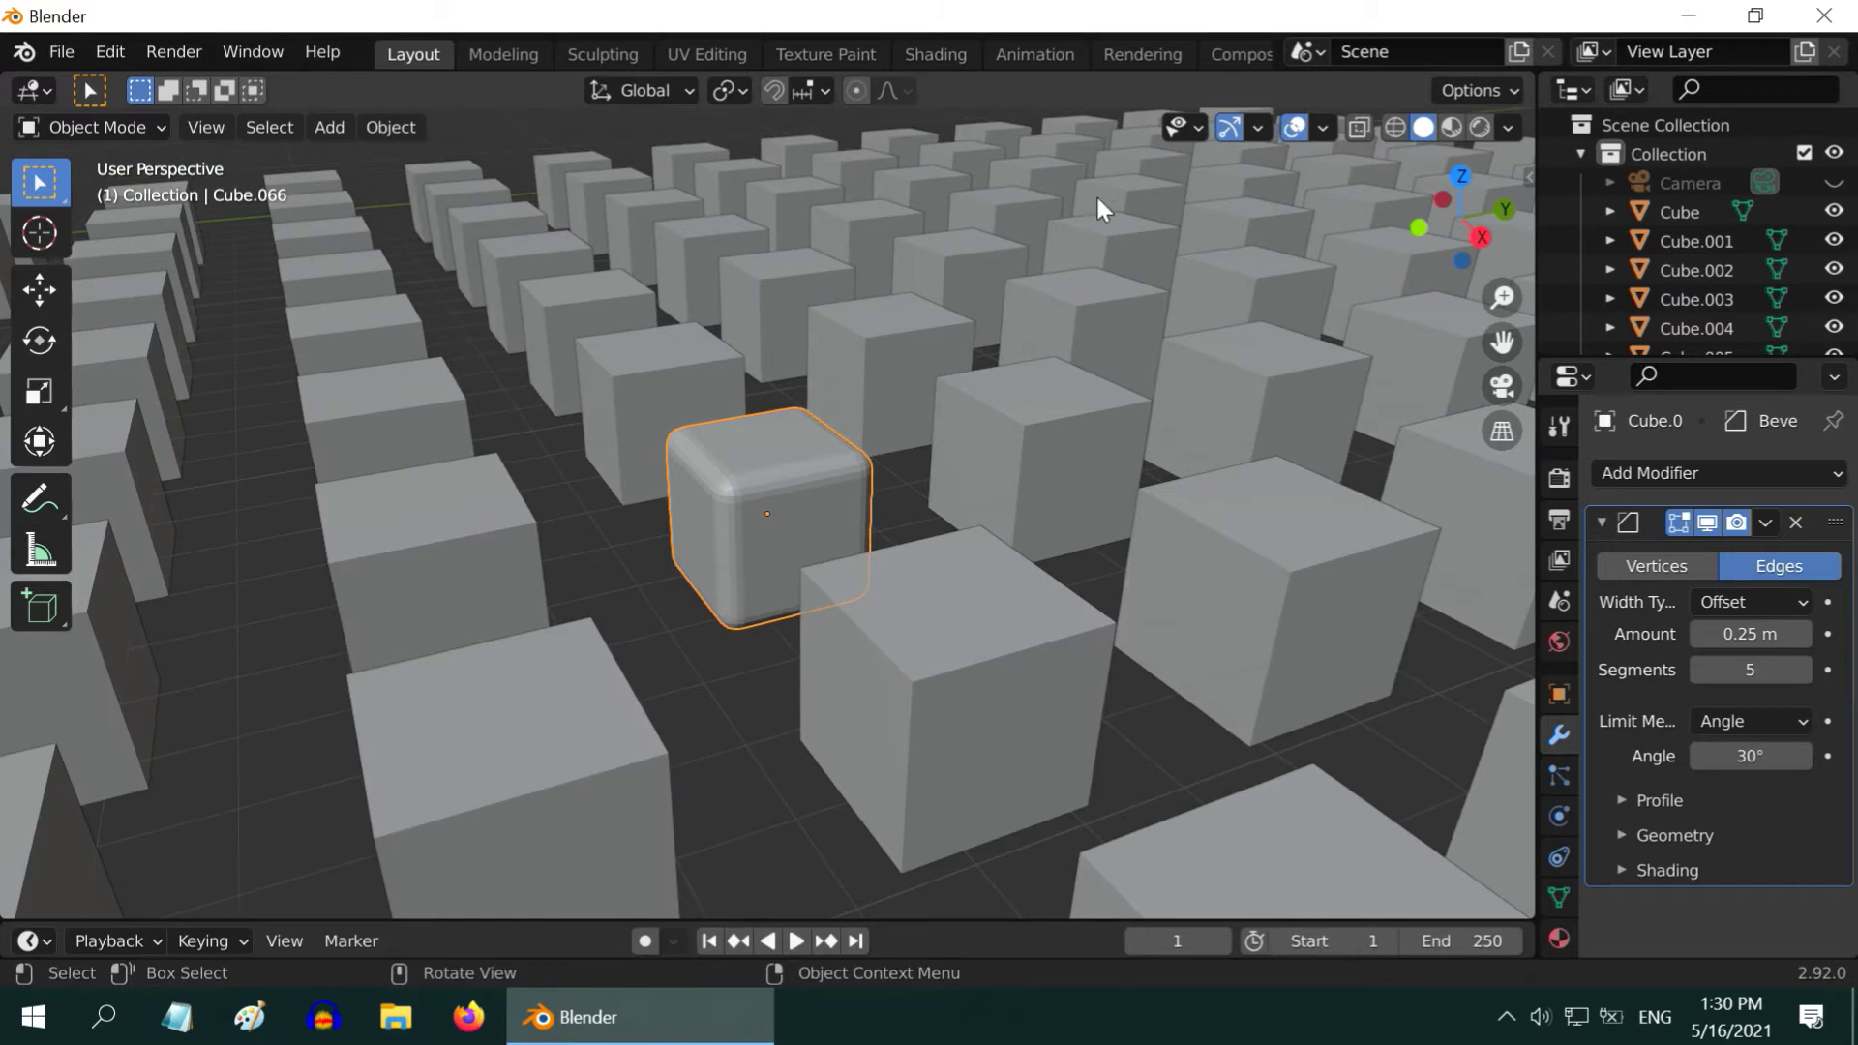
{"action": "scroll", "coordinate": [1021, 611], "scroll_direction": "down", "scroll_amount": 3}
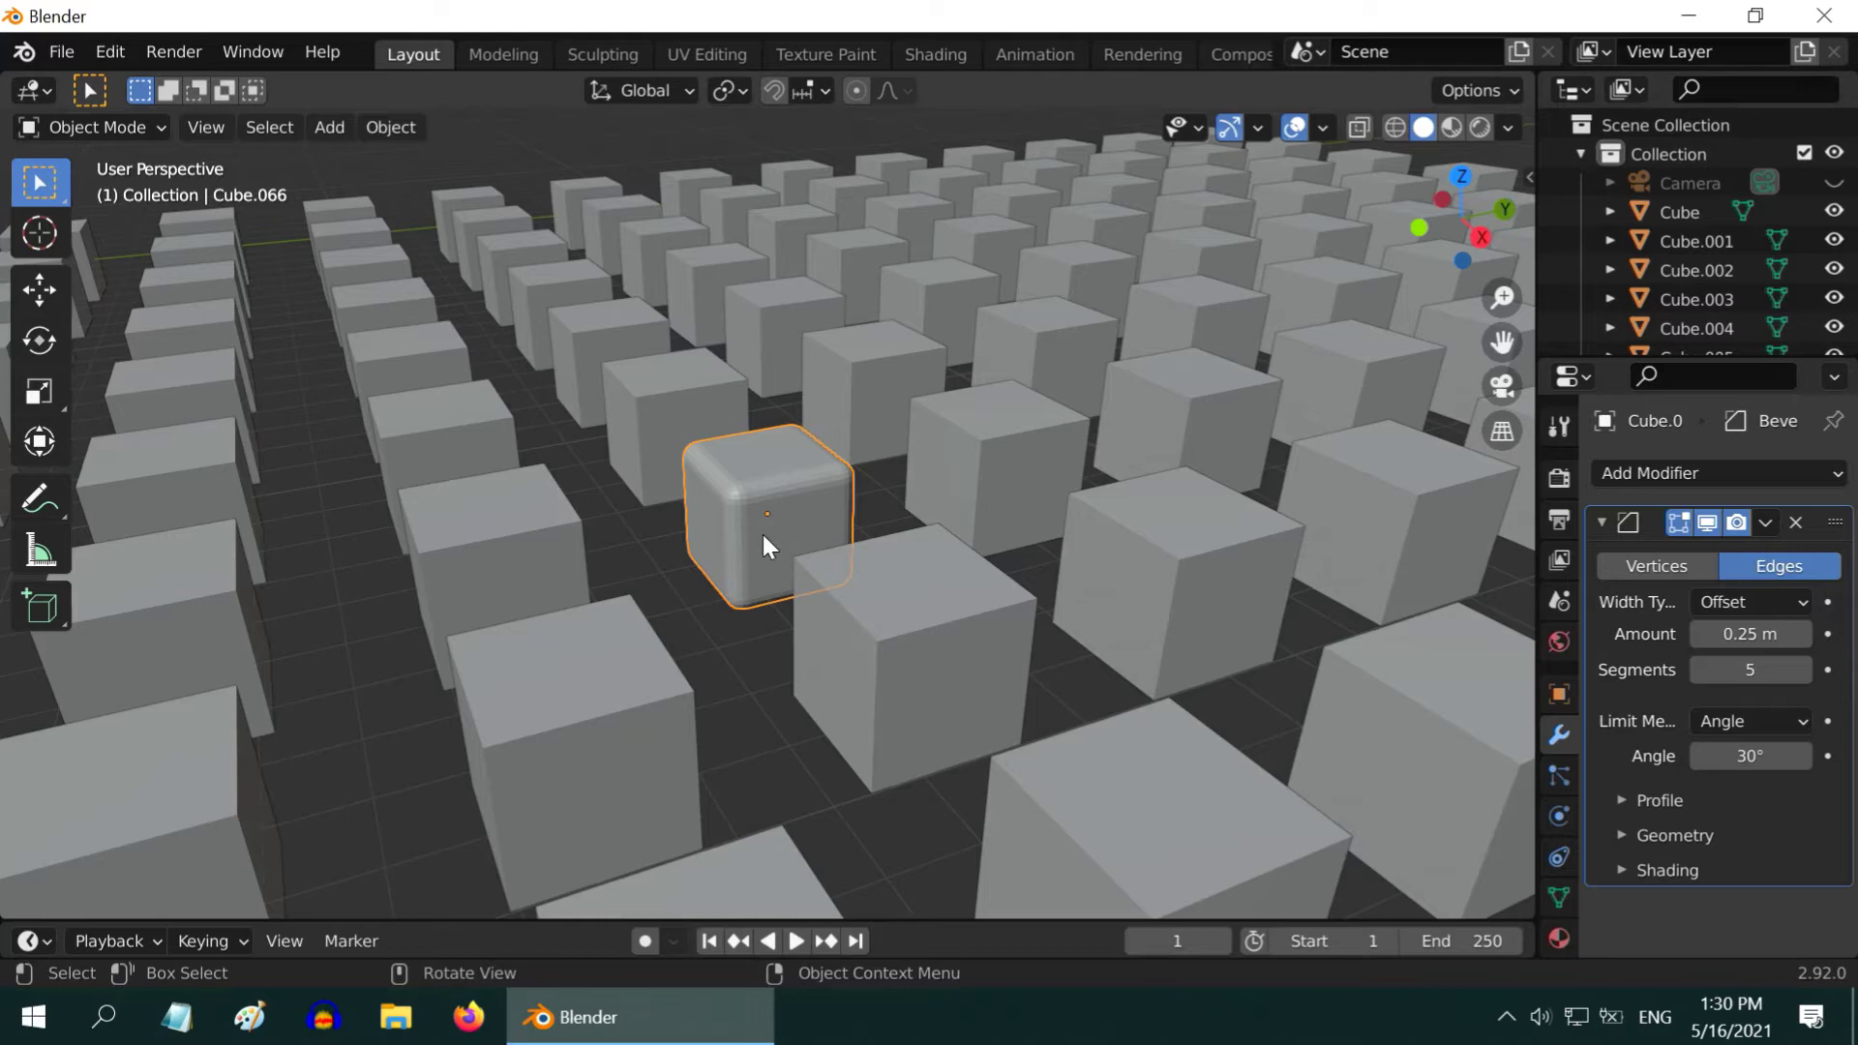
{"action": "scroll", "coordinate": [863, 569], "scroll_direction": "down", "scroll_amount": 6}
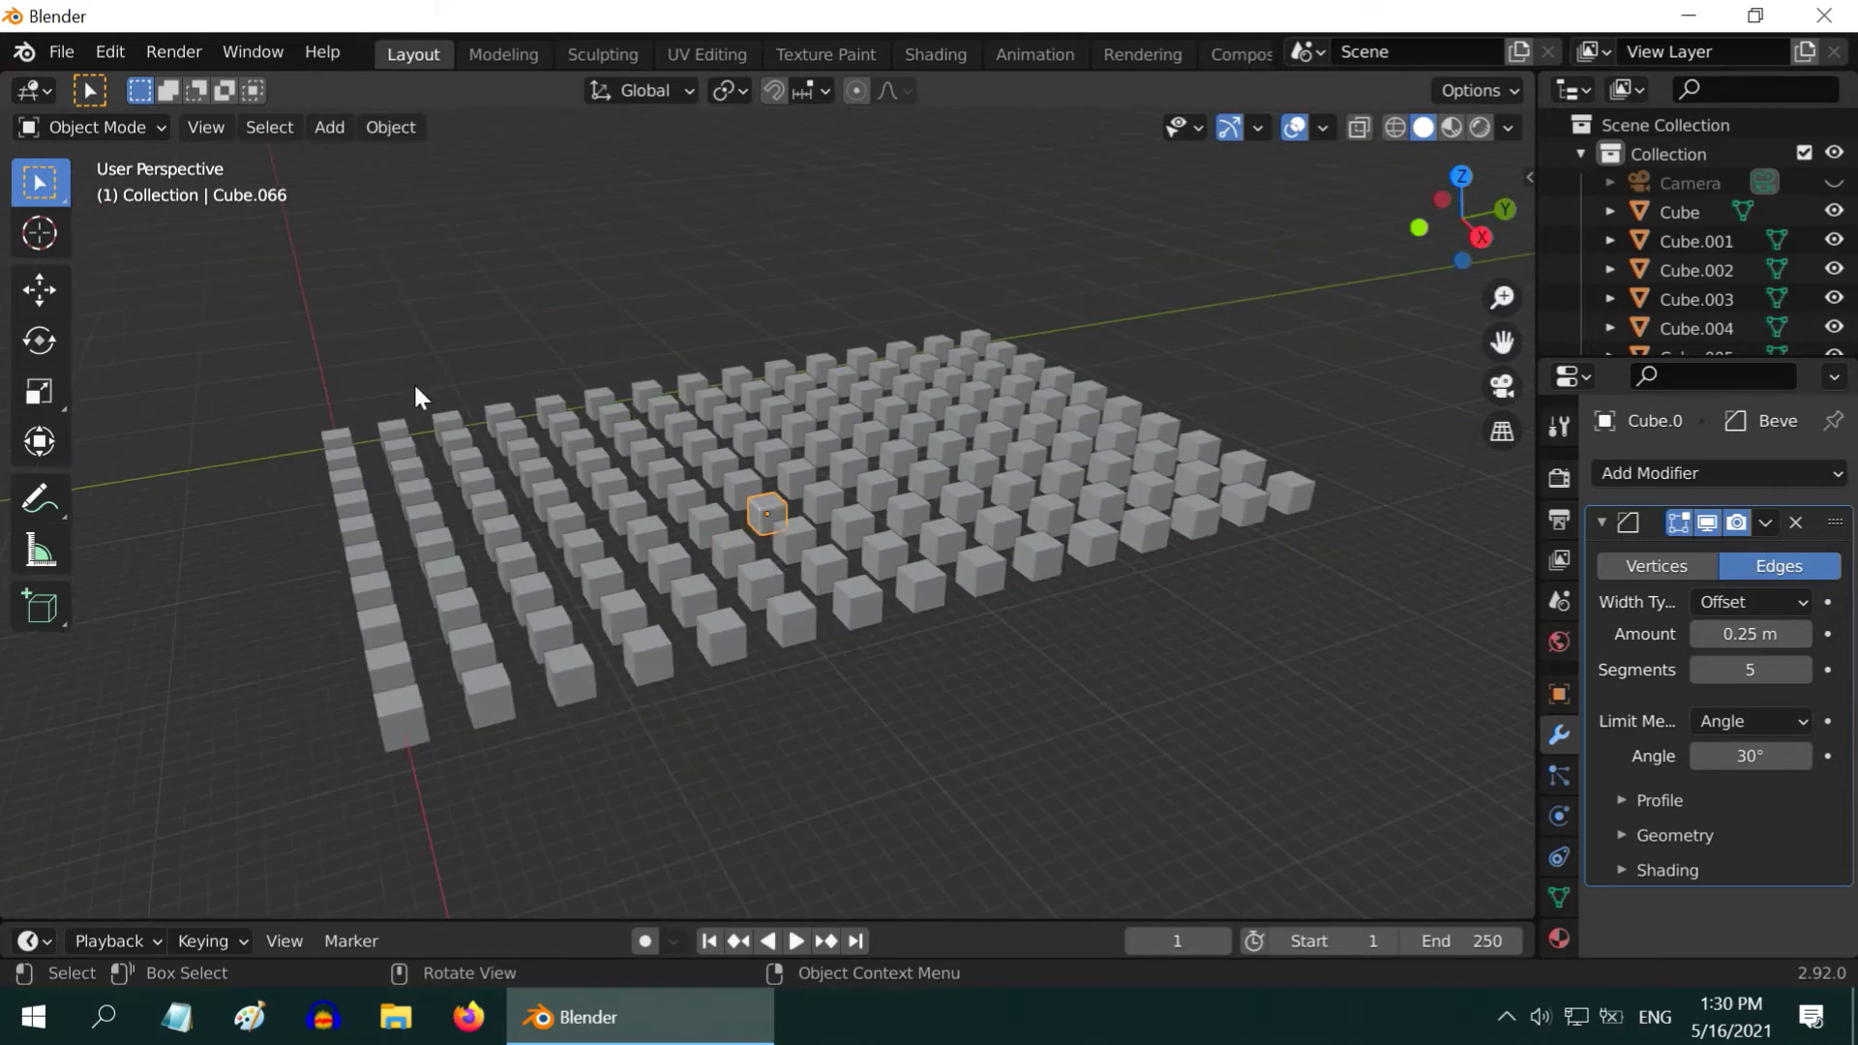
Box-select all cubes and link Cube.066's Bevel modifier to them via Make Links > Modifiers.
{"action": "left_click_drag", "start_coordinate": [225, 281], "coordinate": [1373, 774]}
{"action": "left_click", "coordinate": [387, 129]}
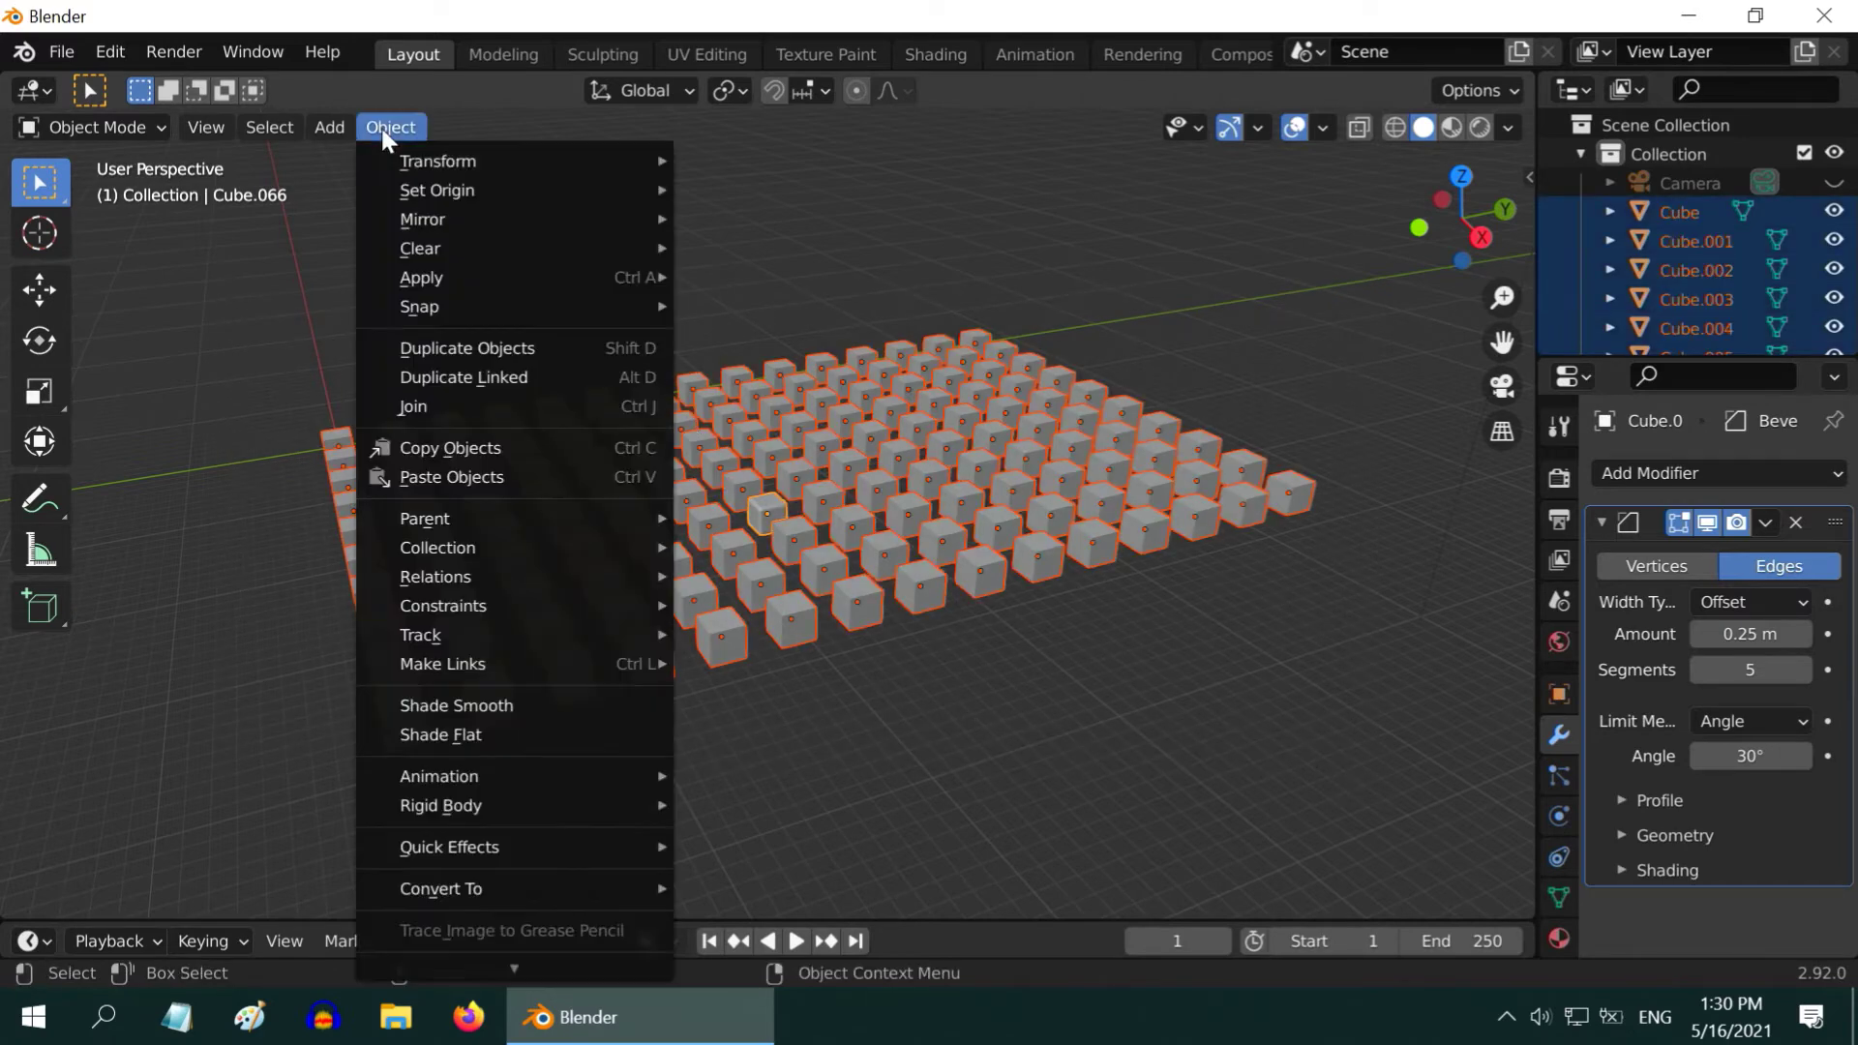
{"action": "mouse_move", "coordinate": [516, 663]}
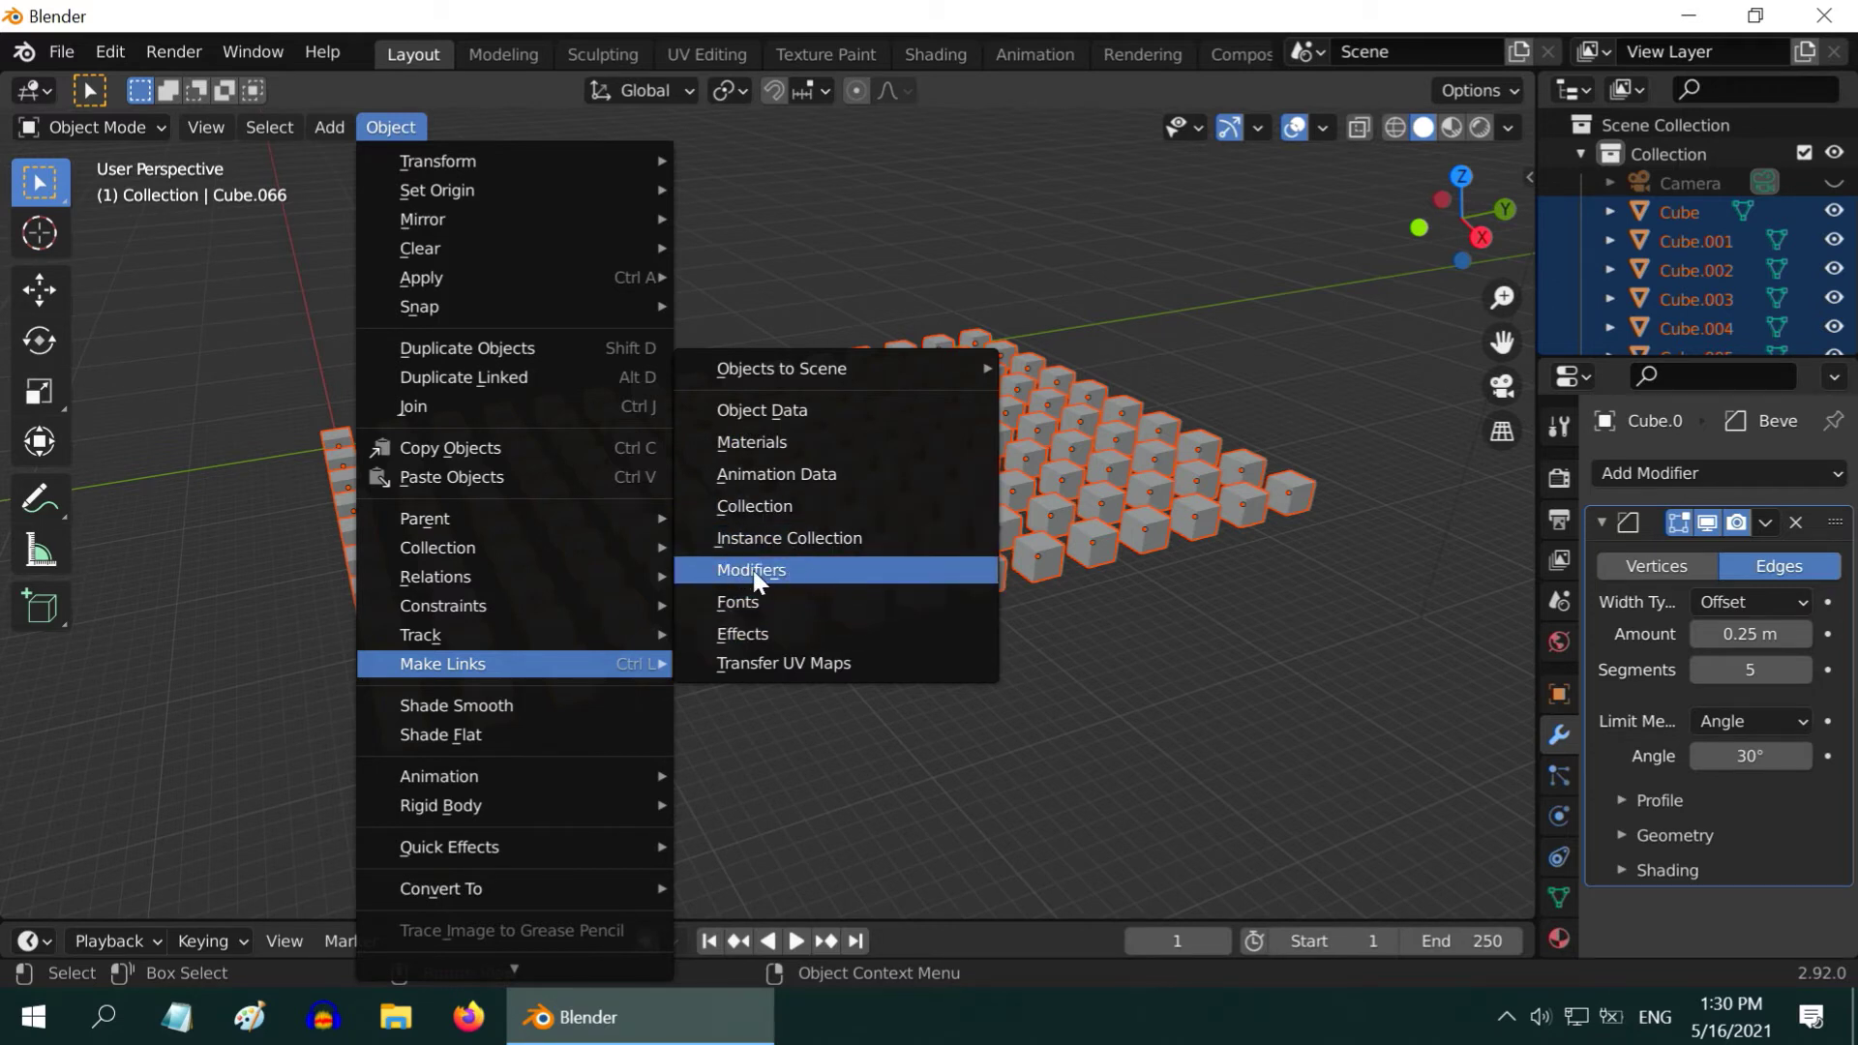
{"action": "left_click", "coordinate": [809, 571]}
{"action": "scroll", "coordinate": [803, 577], "scroll_direction": "up", "scroll_amount": 3}
{"action": "scroll", "coordinate": [804, 577], "scroll_direction": "up", "scroll_amount": 4}
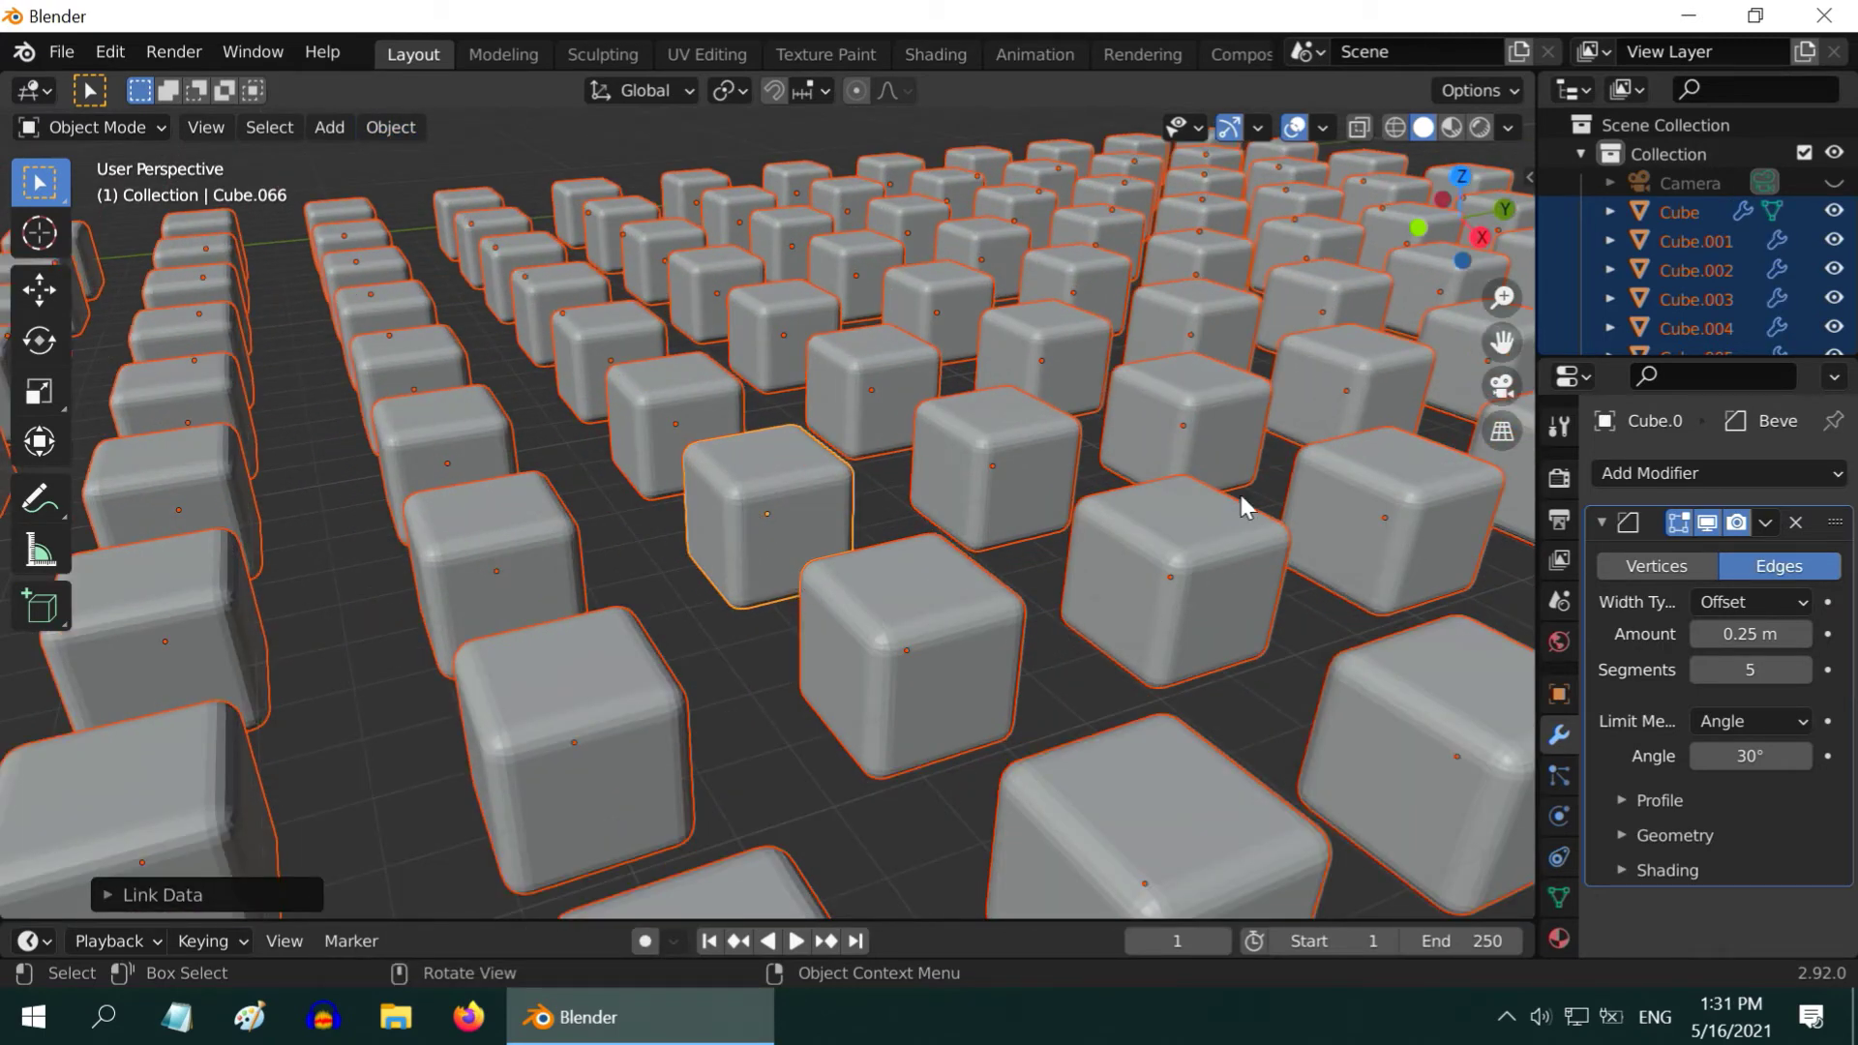
{"action": "scroll", "coordinate": [352, 611], "scroll_direction": "down", "scroll_amount": 6}
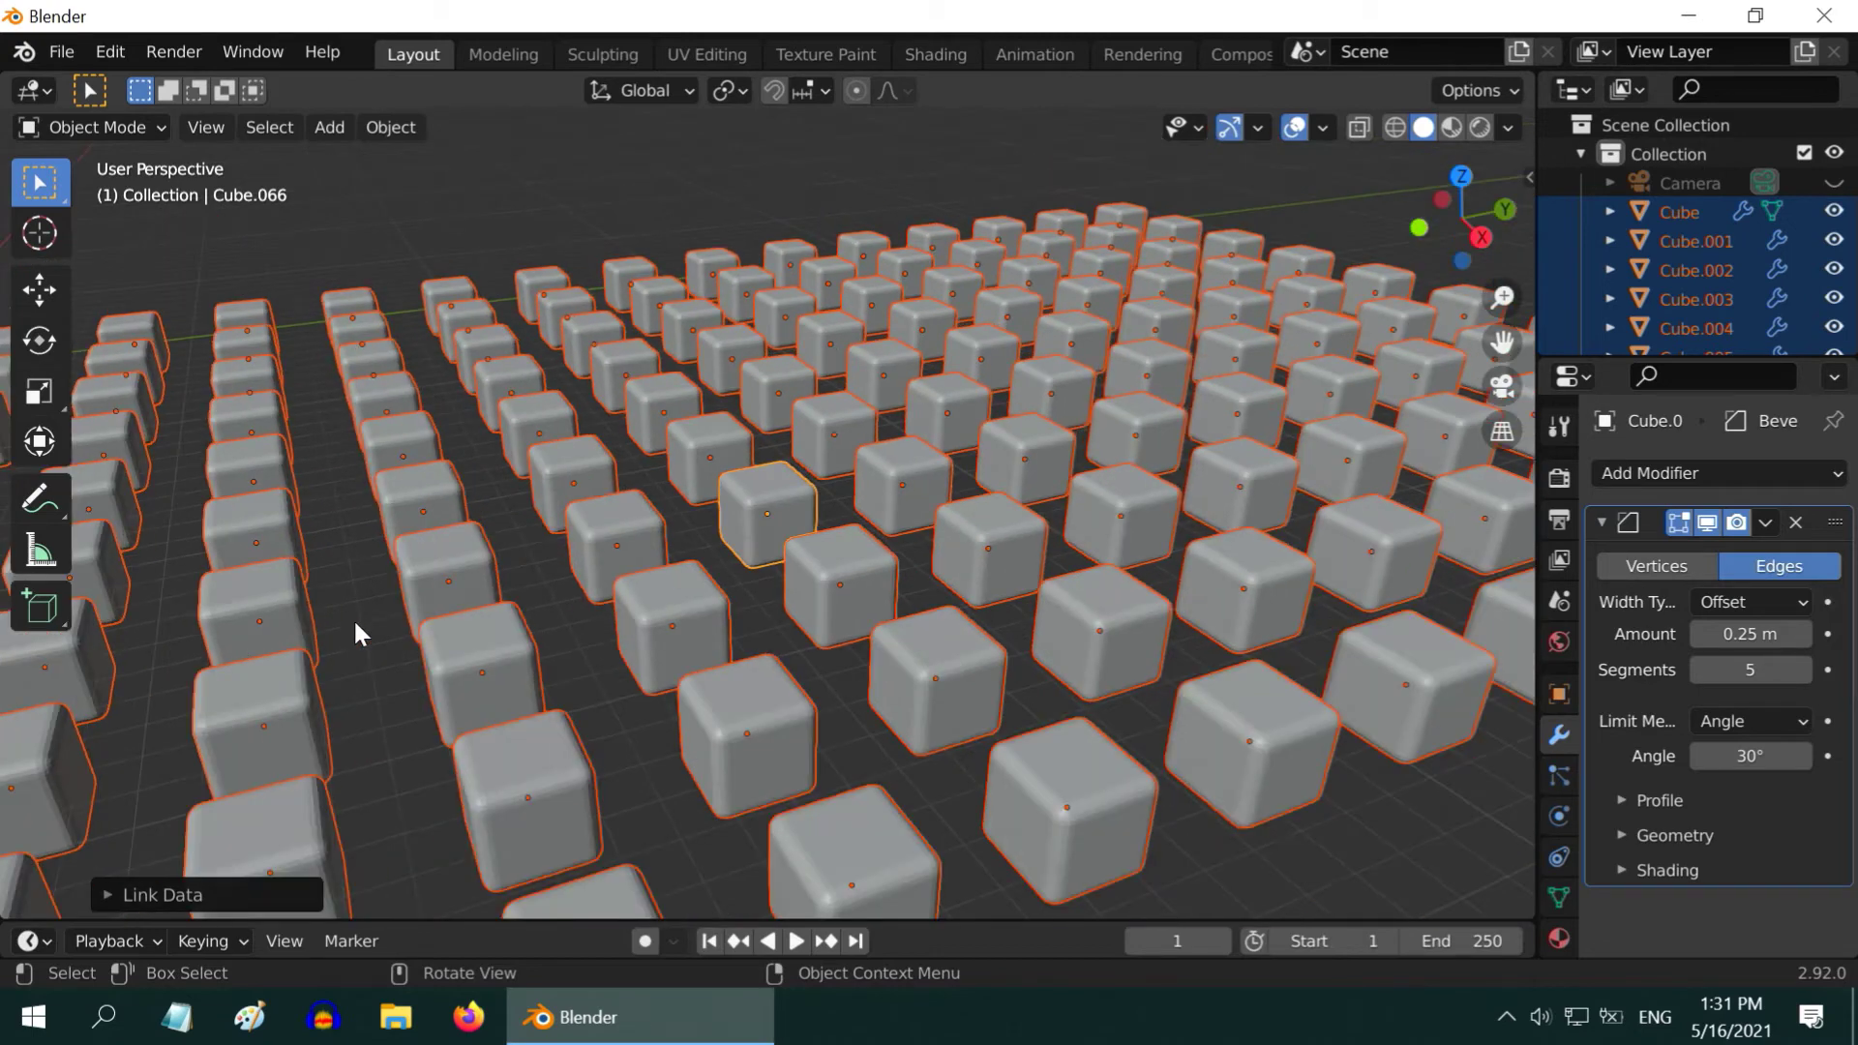
Deselect the cubes and orbit around the bevelled grid.
{"action": "left_click", "coordinate": [937, 794]}
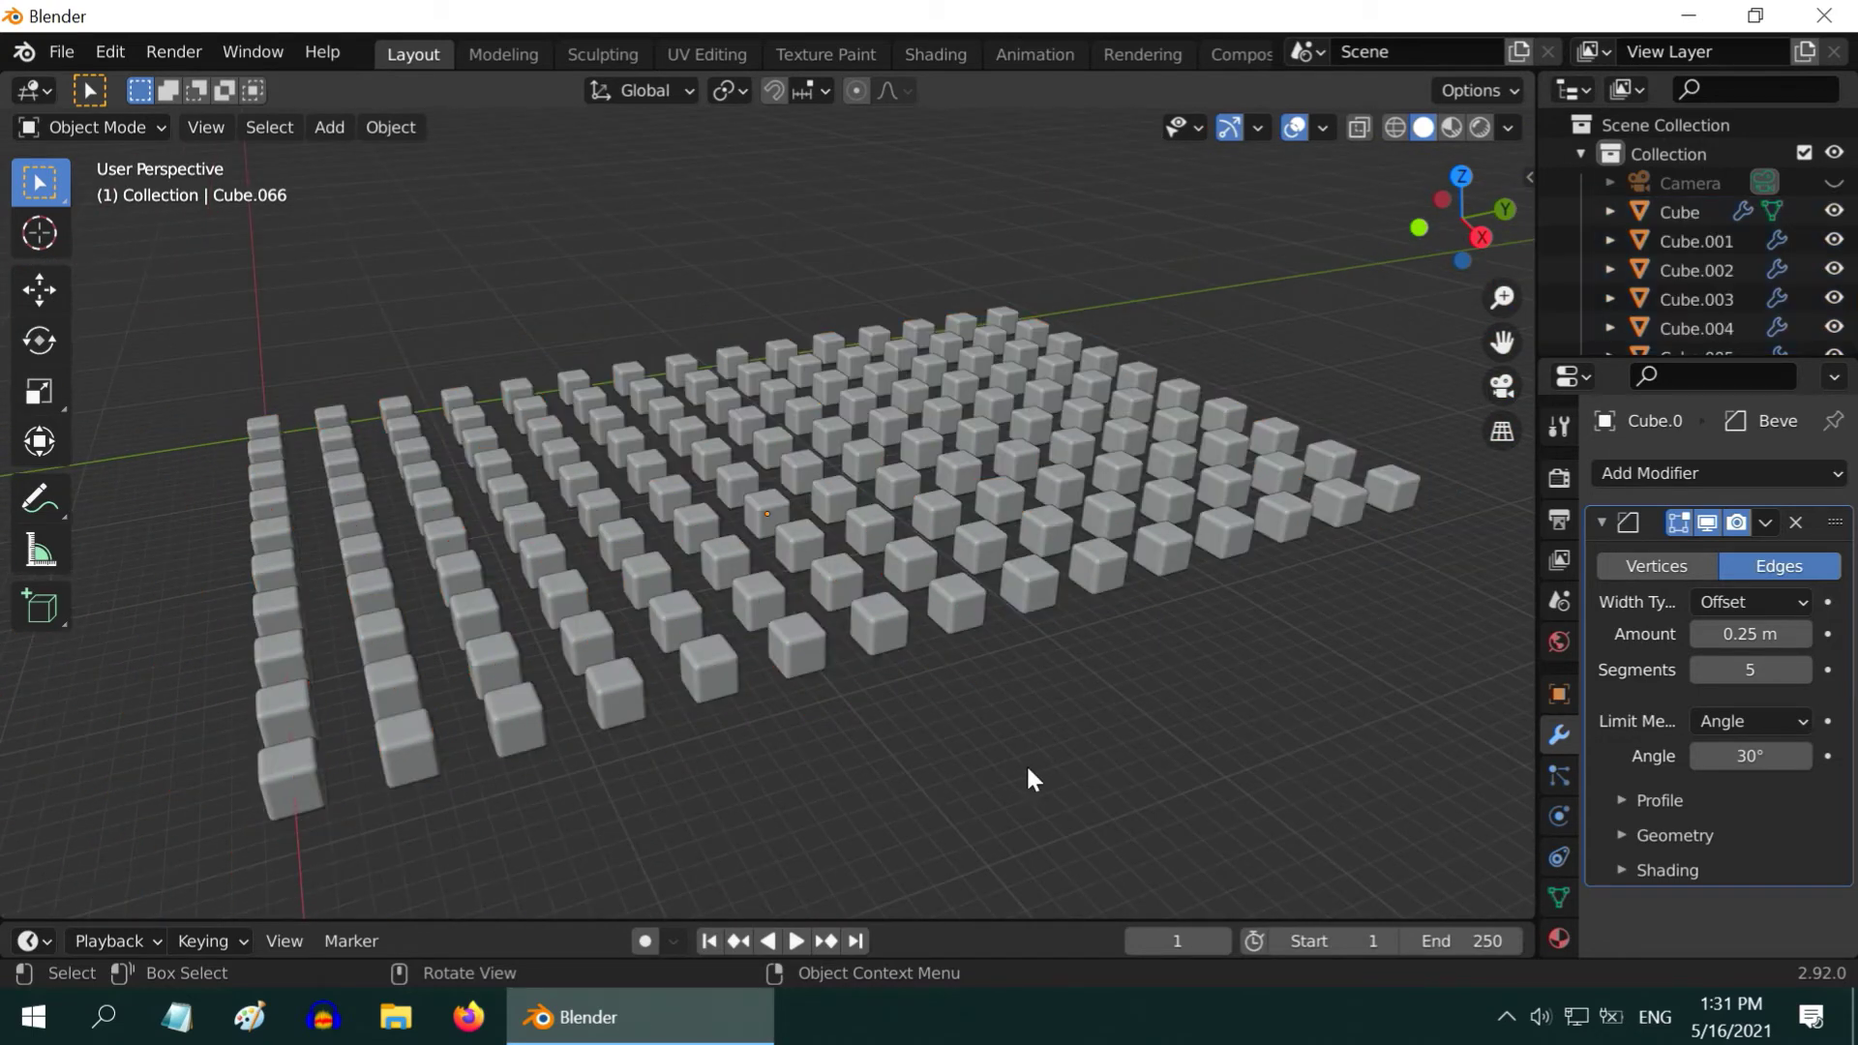
{"action": "middle_click_drag", "start_coordinate": [1026, 764], "coordinate": [876, 766]}
{"action": "scroll", "coordinate": [875, 763], "scroll_direction": "up", "scroll_amount": 3}
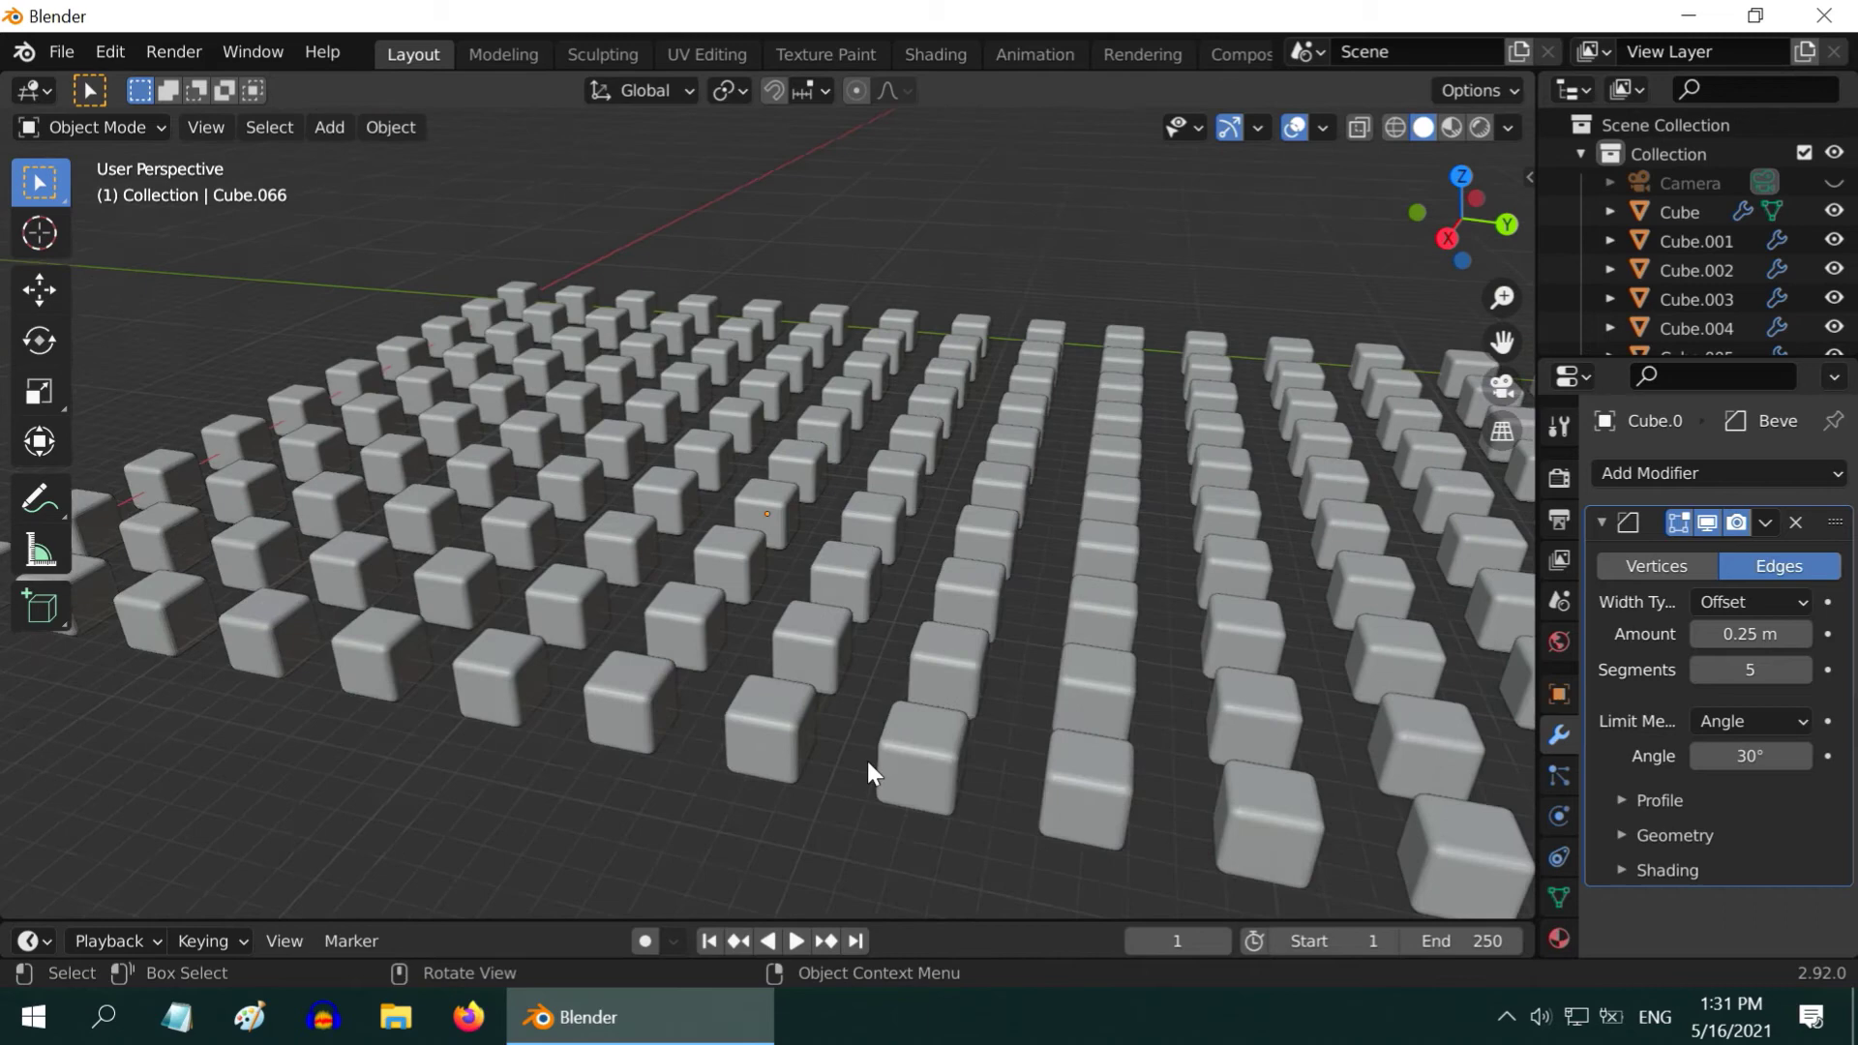
{"action": "middle_click_drag", "start_coordinate": [1078, 719], "coordinate": [1231, 733]}
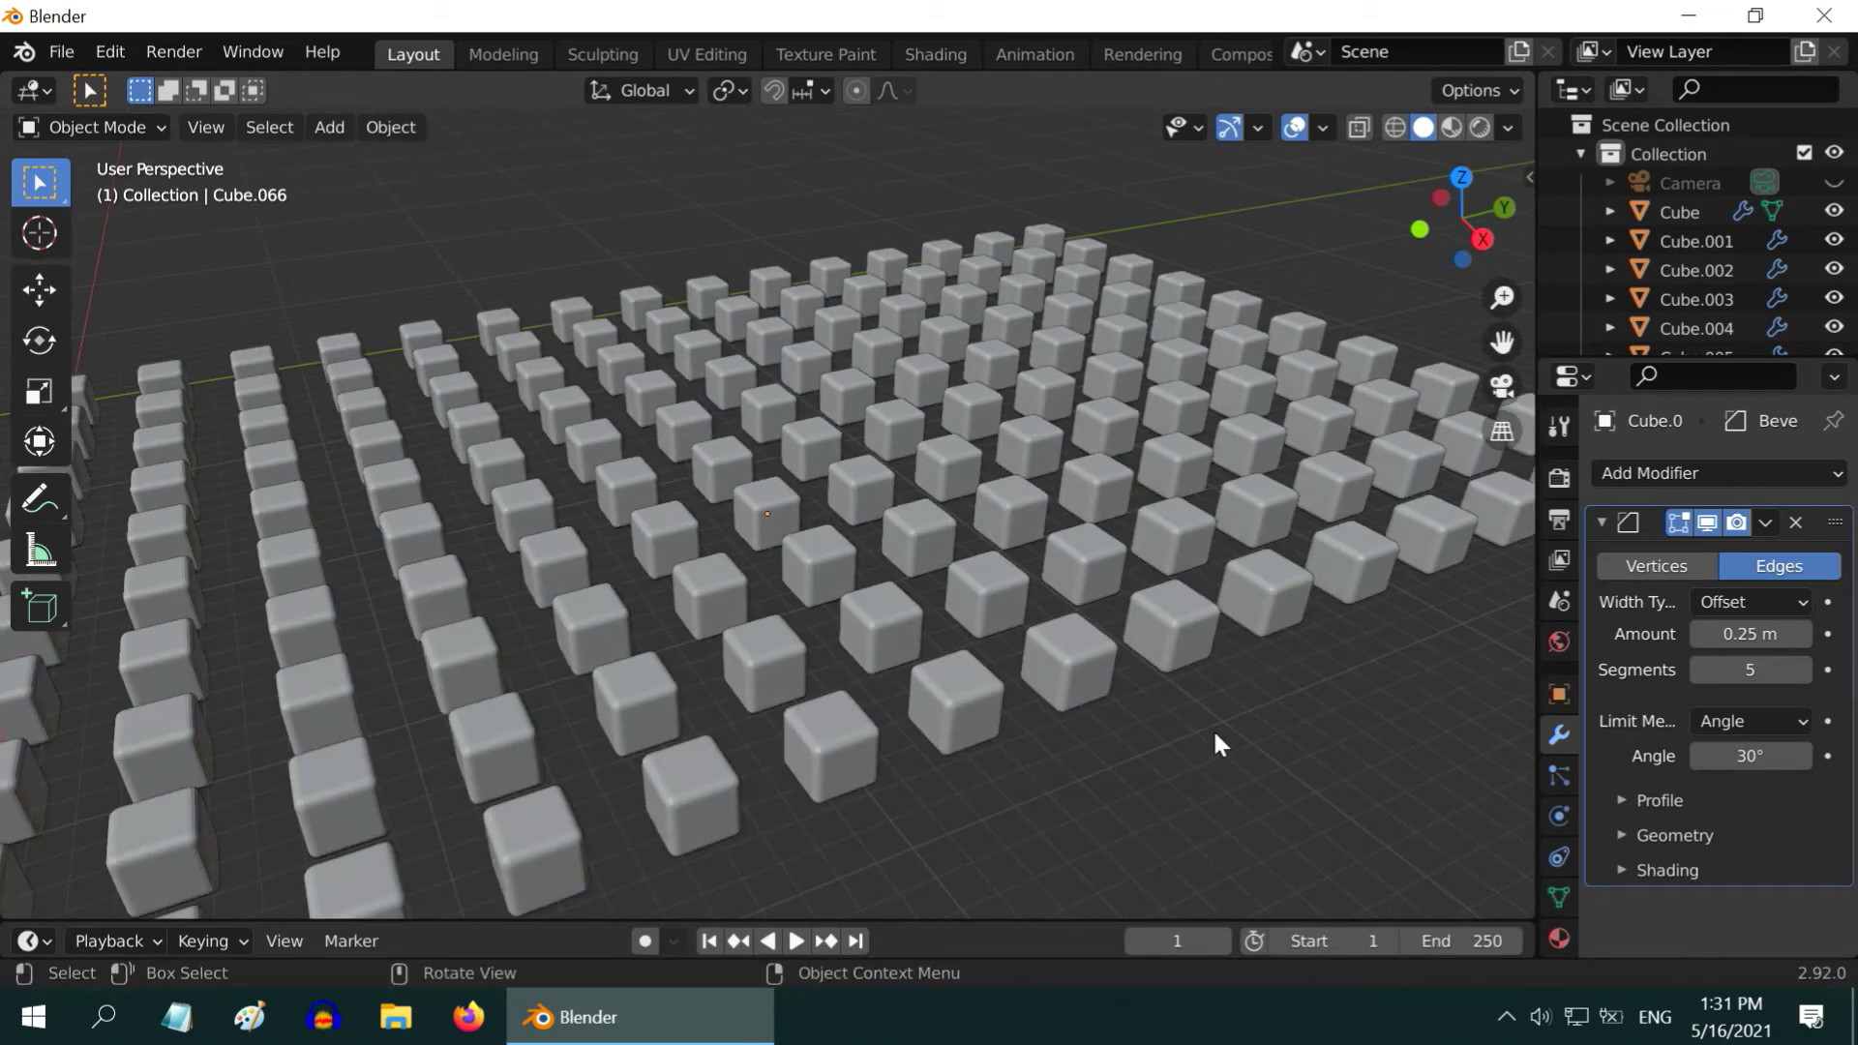
{"action": "left_click", "coordinate": [412, 138]}
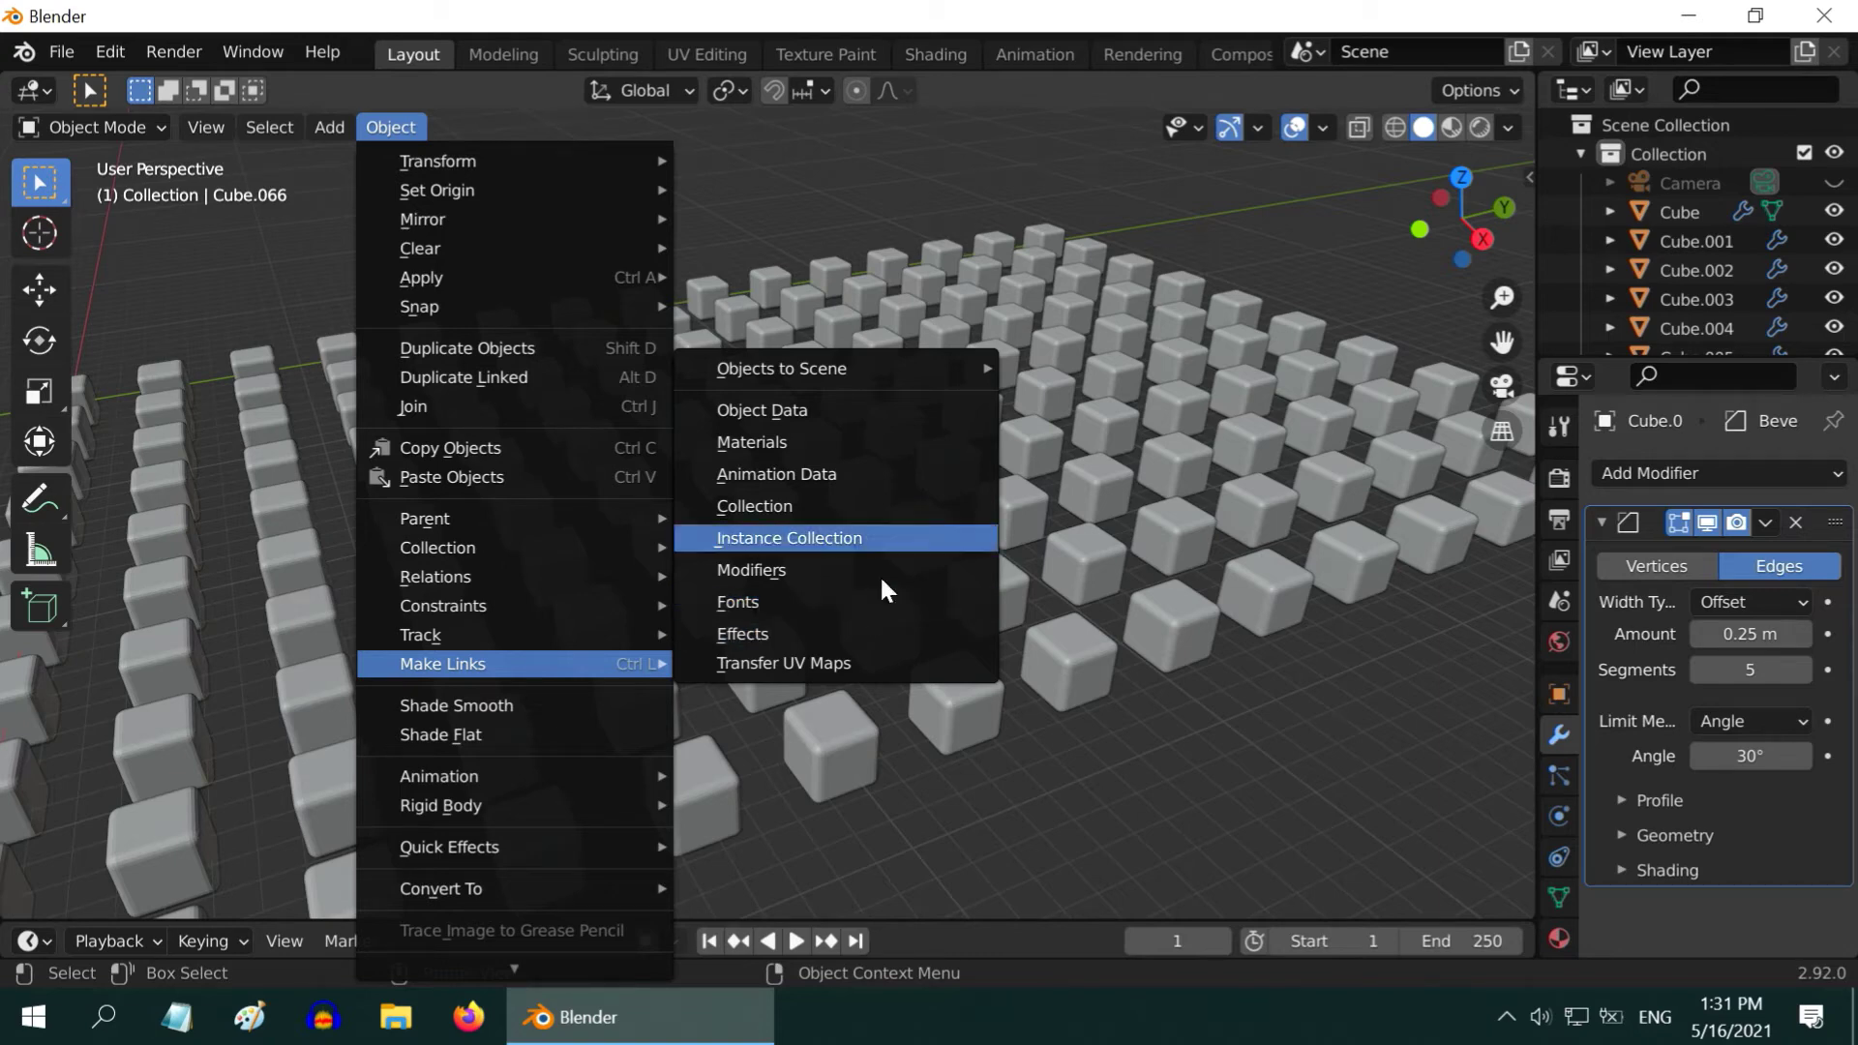
{"action": "left_click", "coordinate": [875, 538]}
{"action": "scroll", "coordinate": [780, 683], "scroll_direction": "down", "scroll_amount": 4}
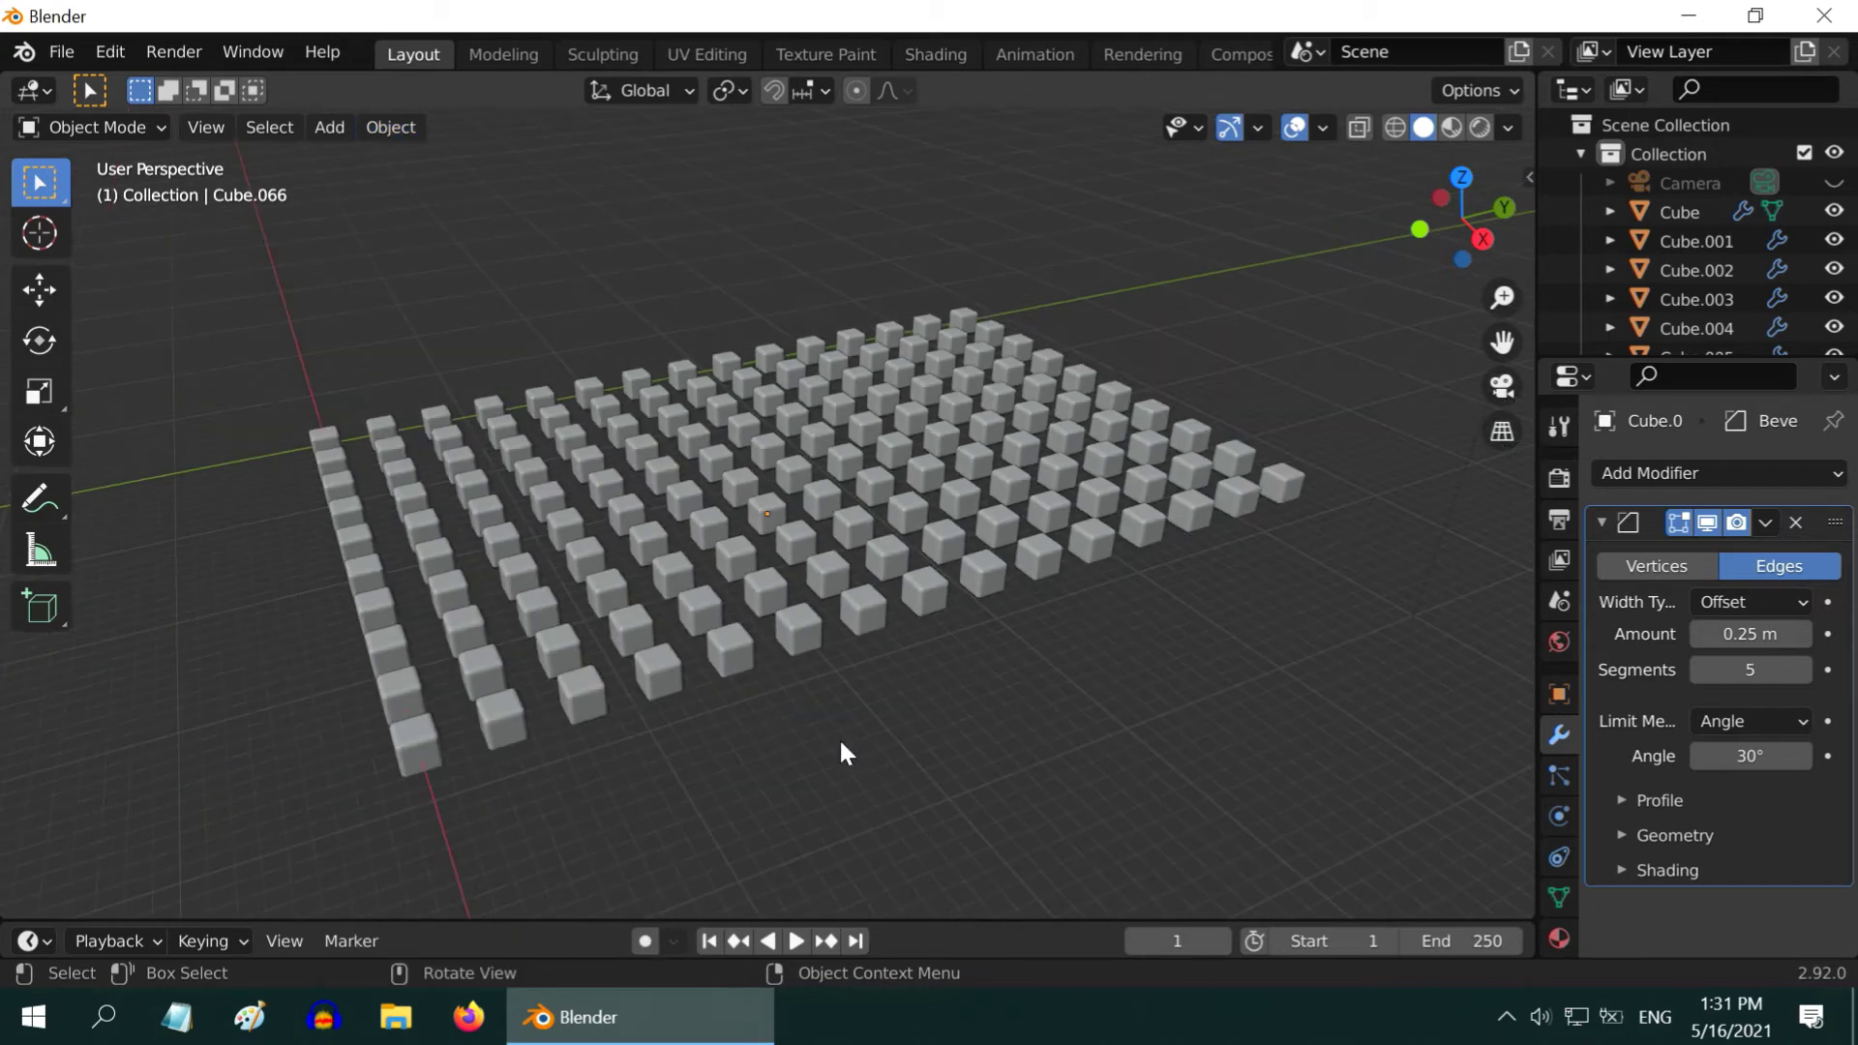
{"action": "scroll", "coordinate": [823, 716], "scroll_direction": "up", "scroll_amount": 3}
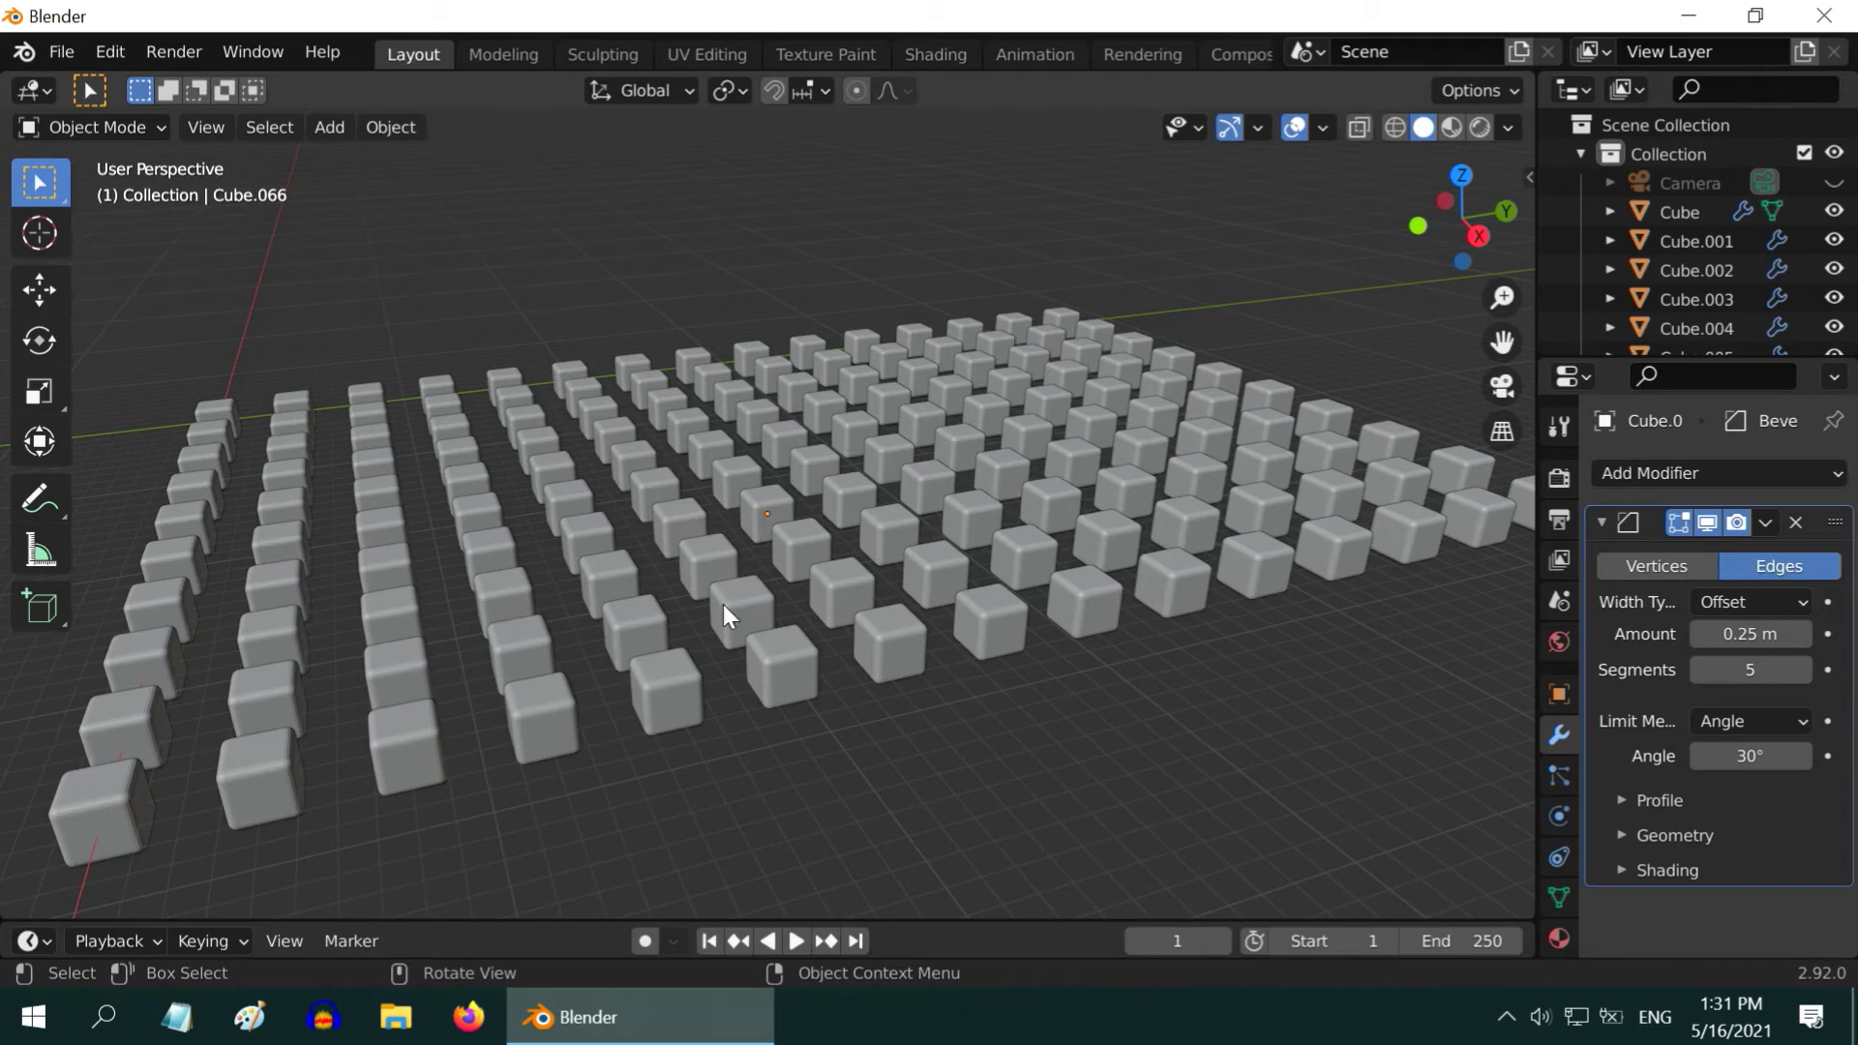
{"action": "scroll", "coordinate": [725, 607], "scroll_direction": "down", "scroll_amount": 3}
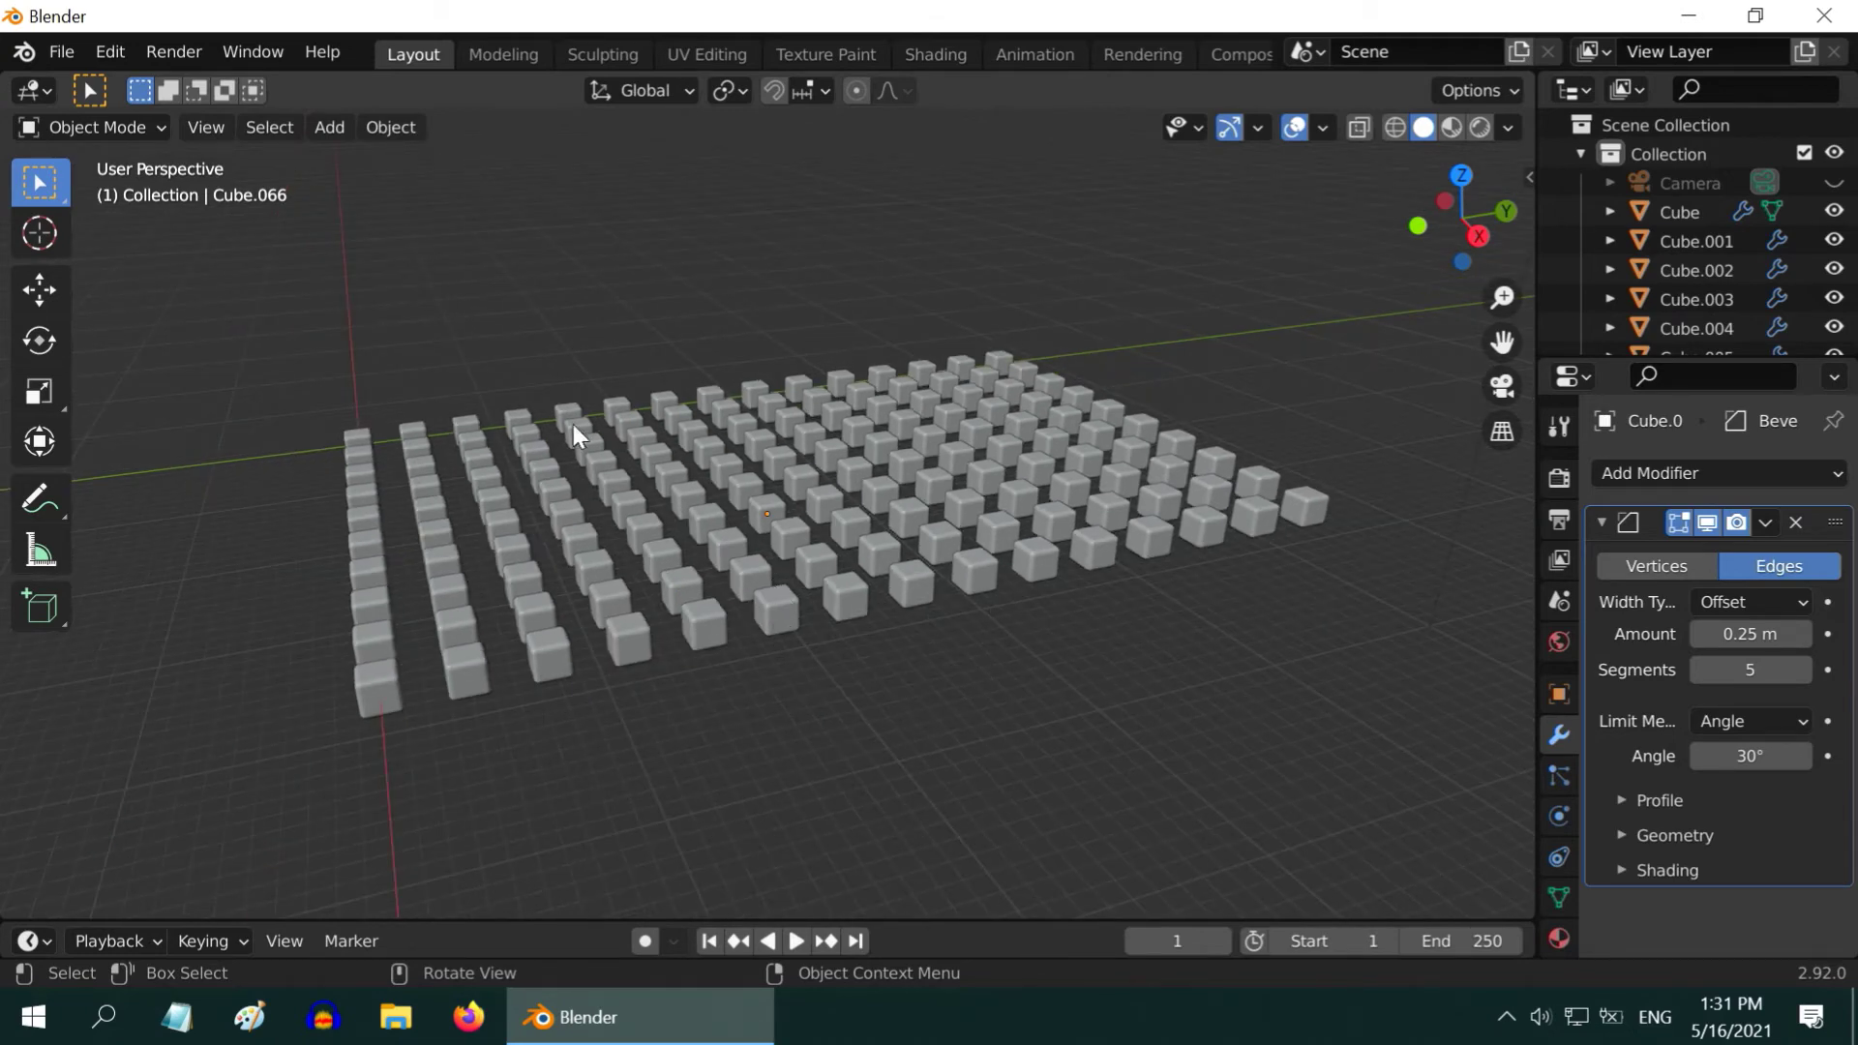
Select all cubes, try a rotation with the Rotate tool, then undo it.
{"action": "left_click_drag", "start_coordinate": [263, 310], "coordinate": [1386, 741]}
{"action": "scroll", "coordinate": [838, 719], "scroll_direction": "up", "scroll_amount": 1}
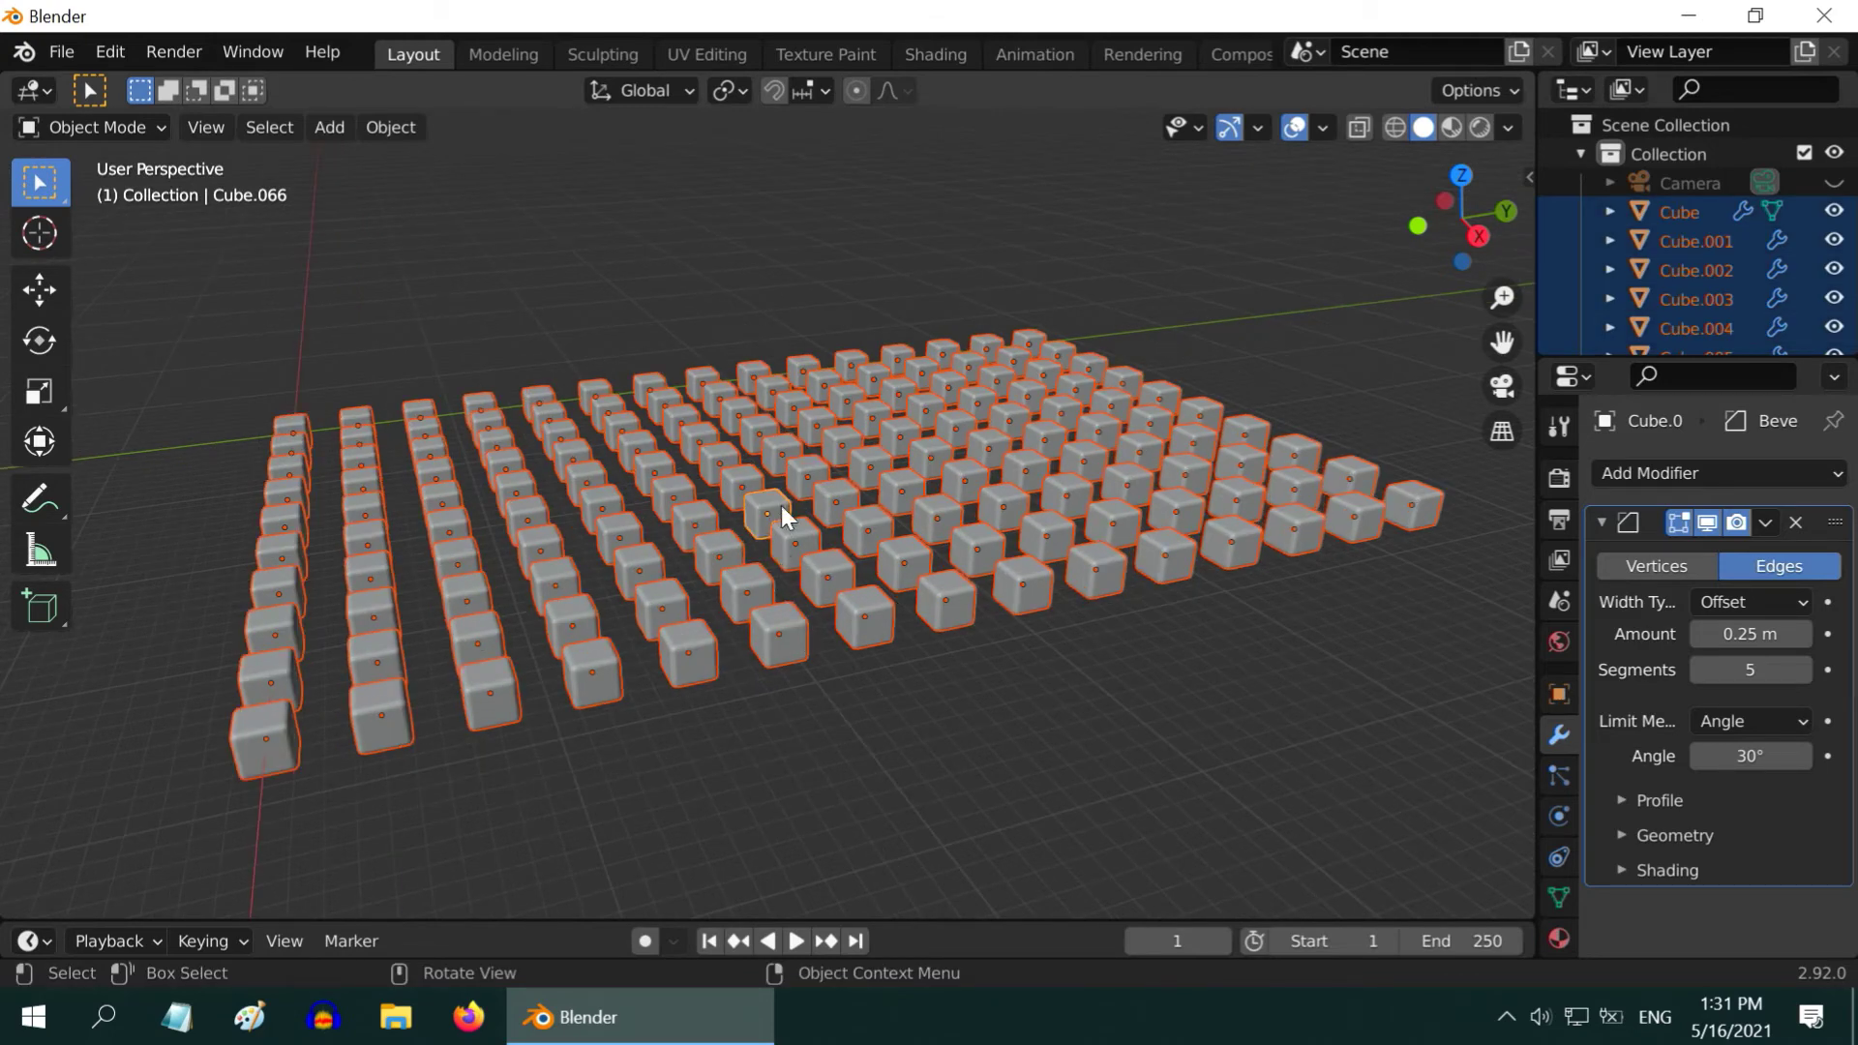
{"action": "left_click", "coordinate": [35, 346]}
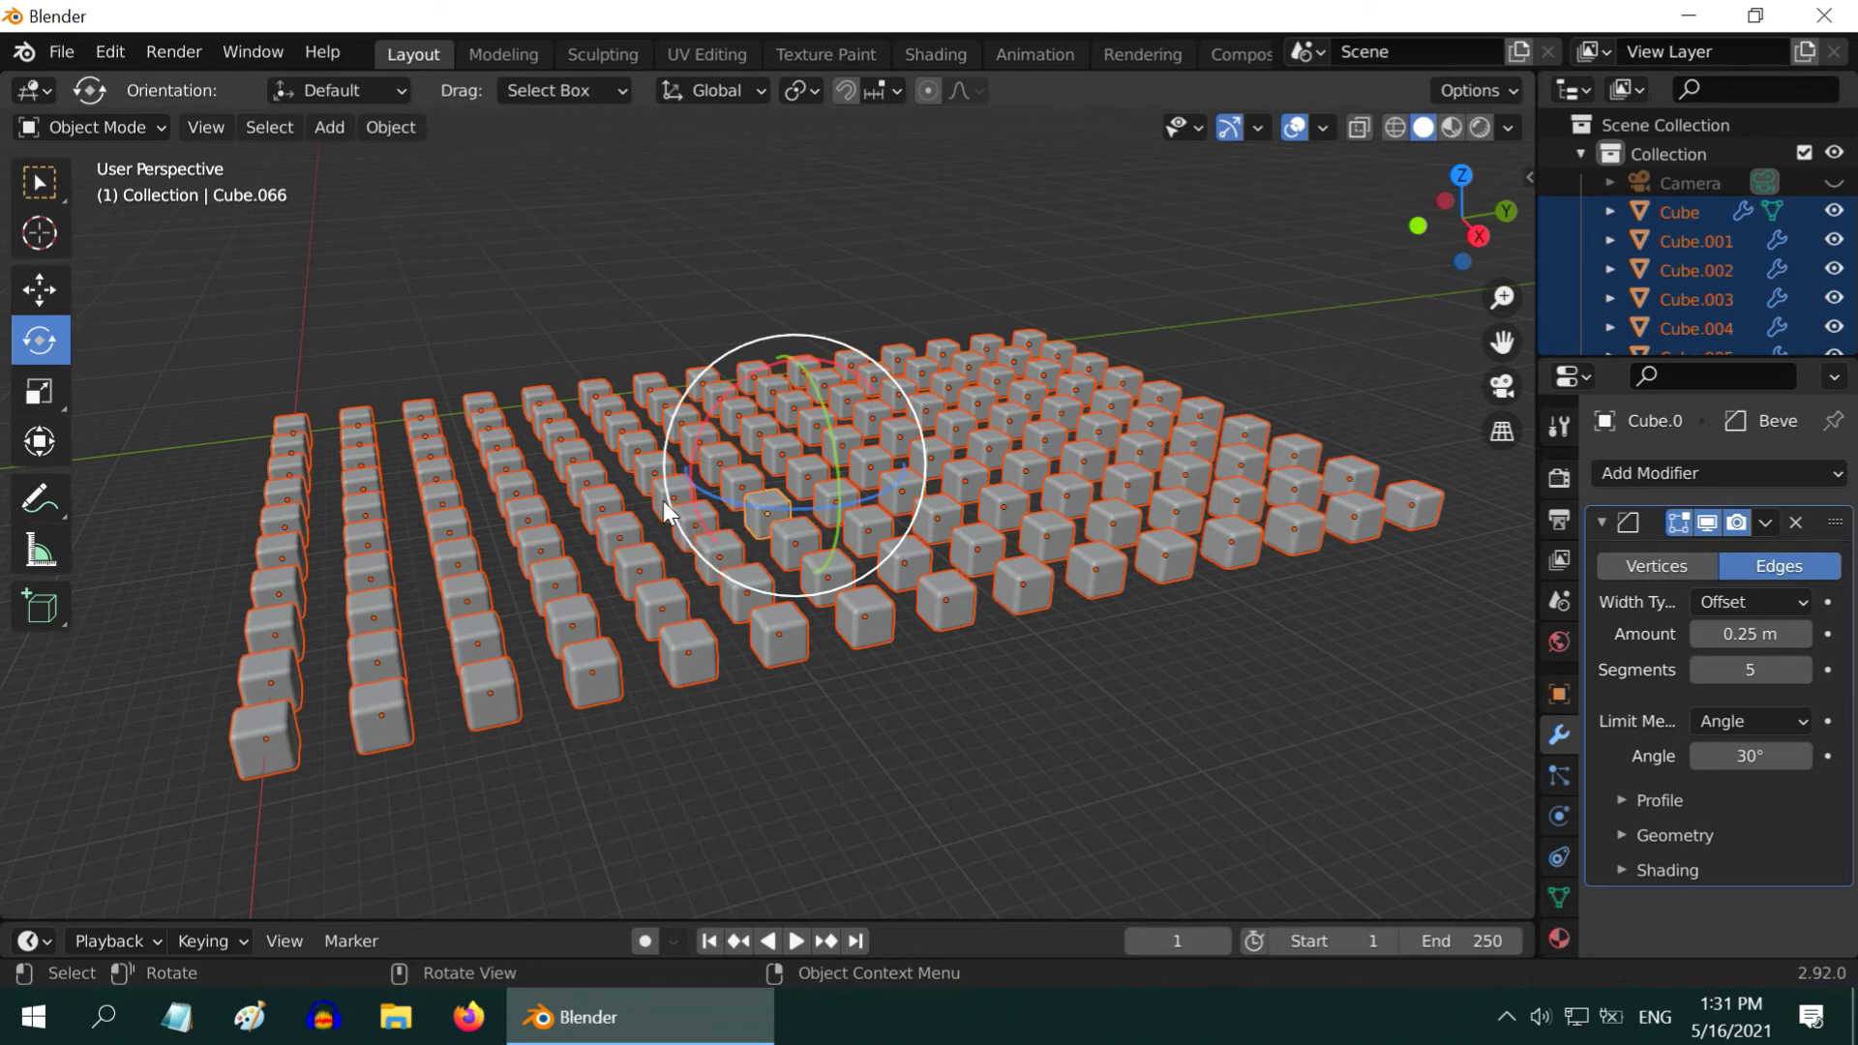
{"action": "left_click_drag", "start_coordinate": [670, 502], "coordinate": [669, 484]}
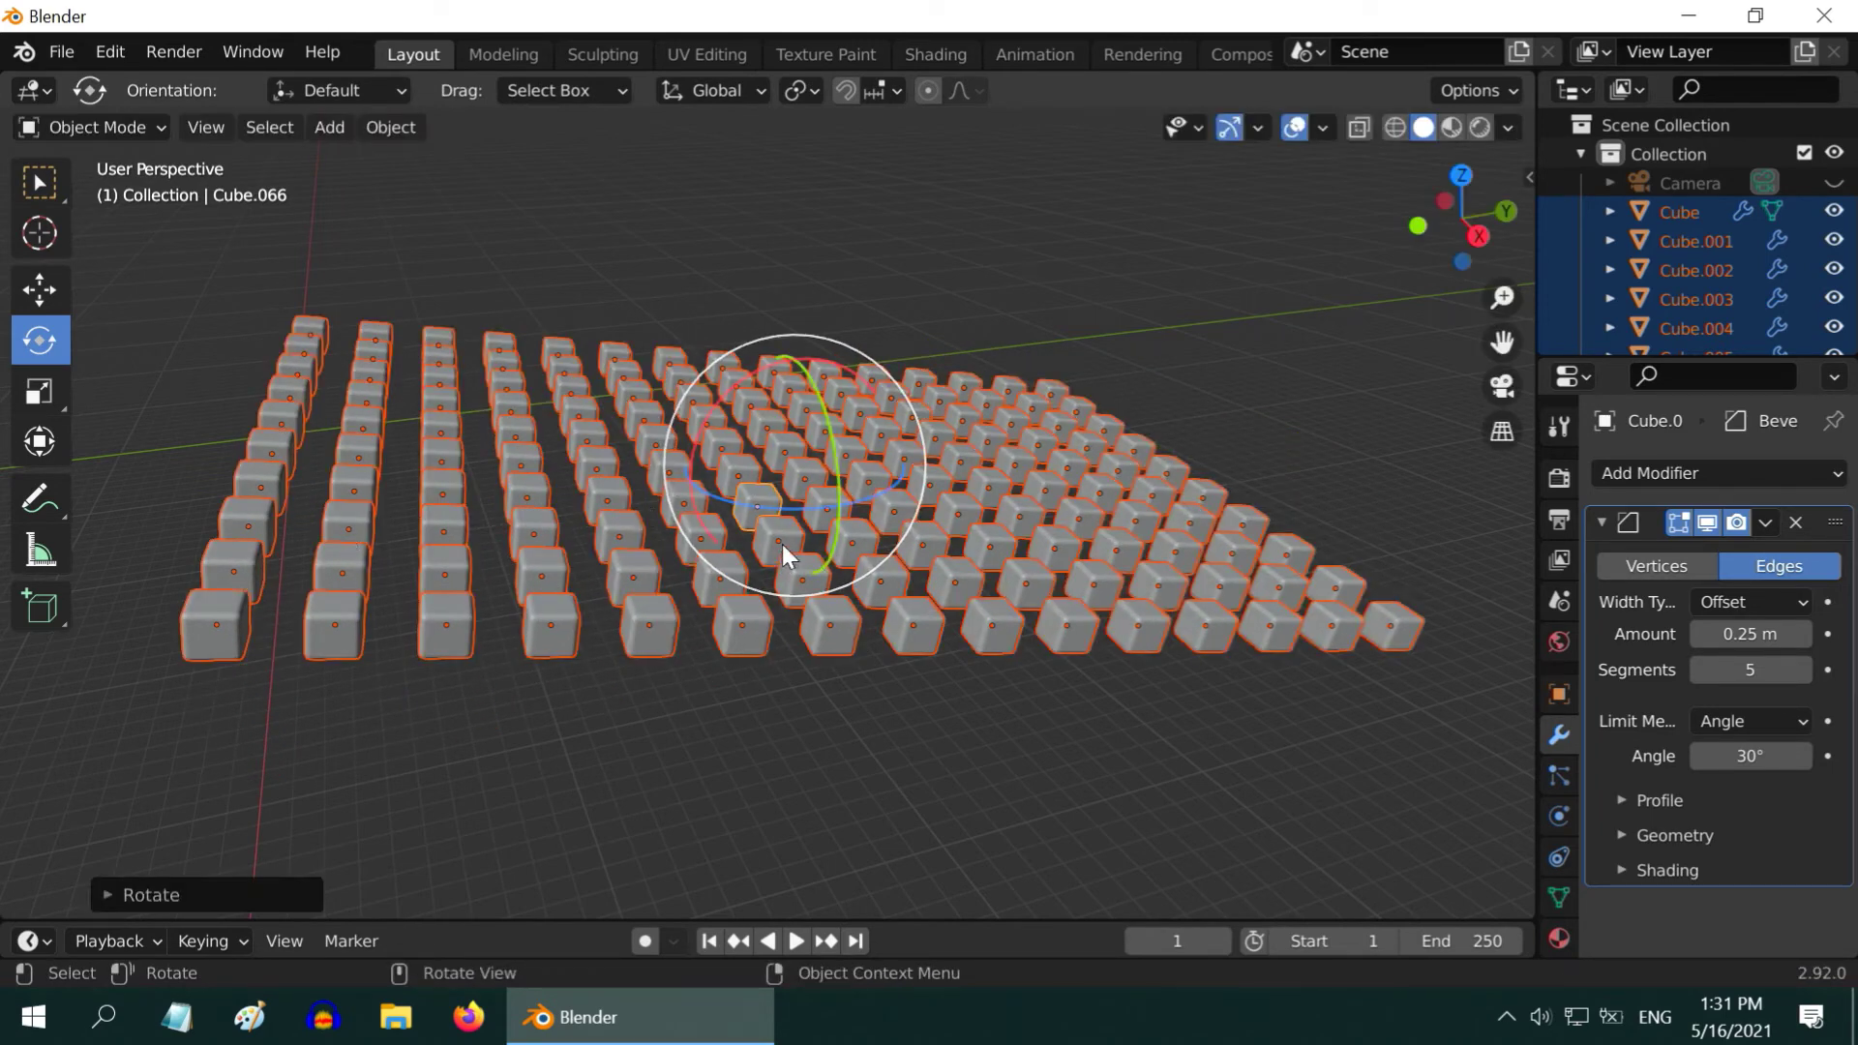
{"action": "key", "text": "ctrl+z"}
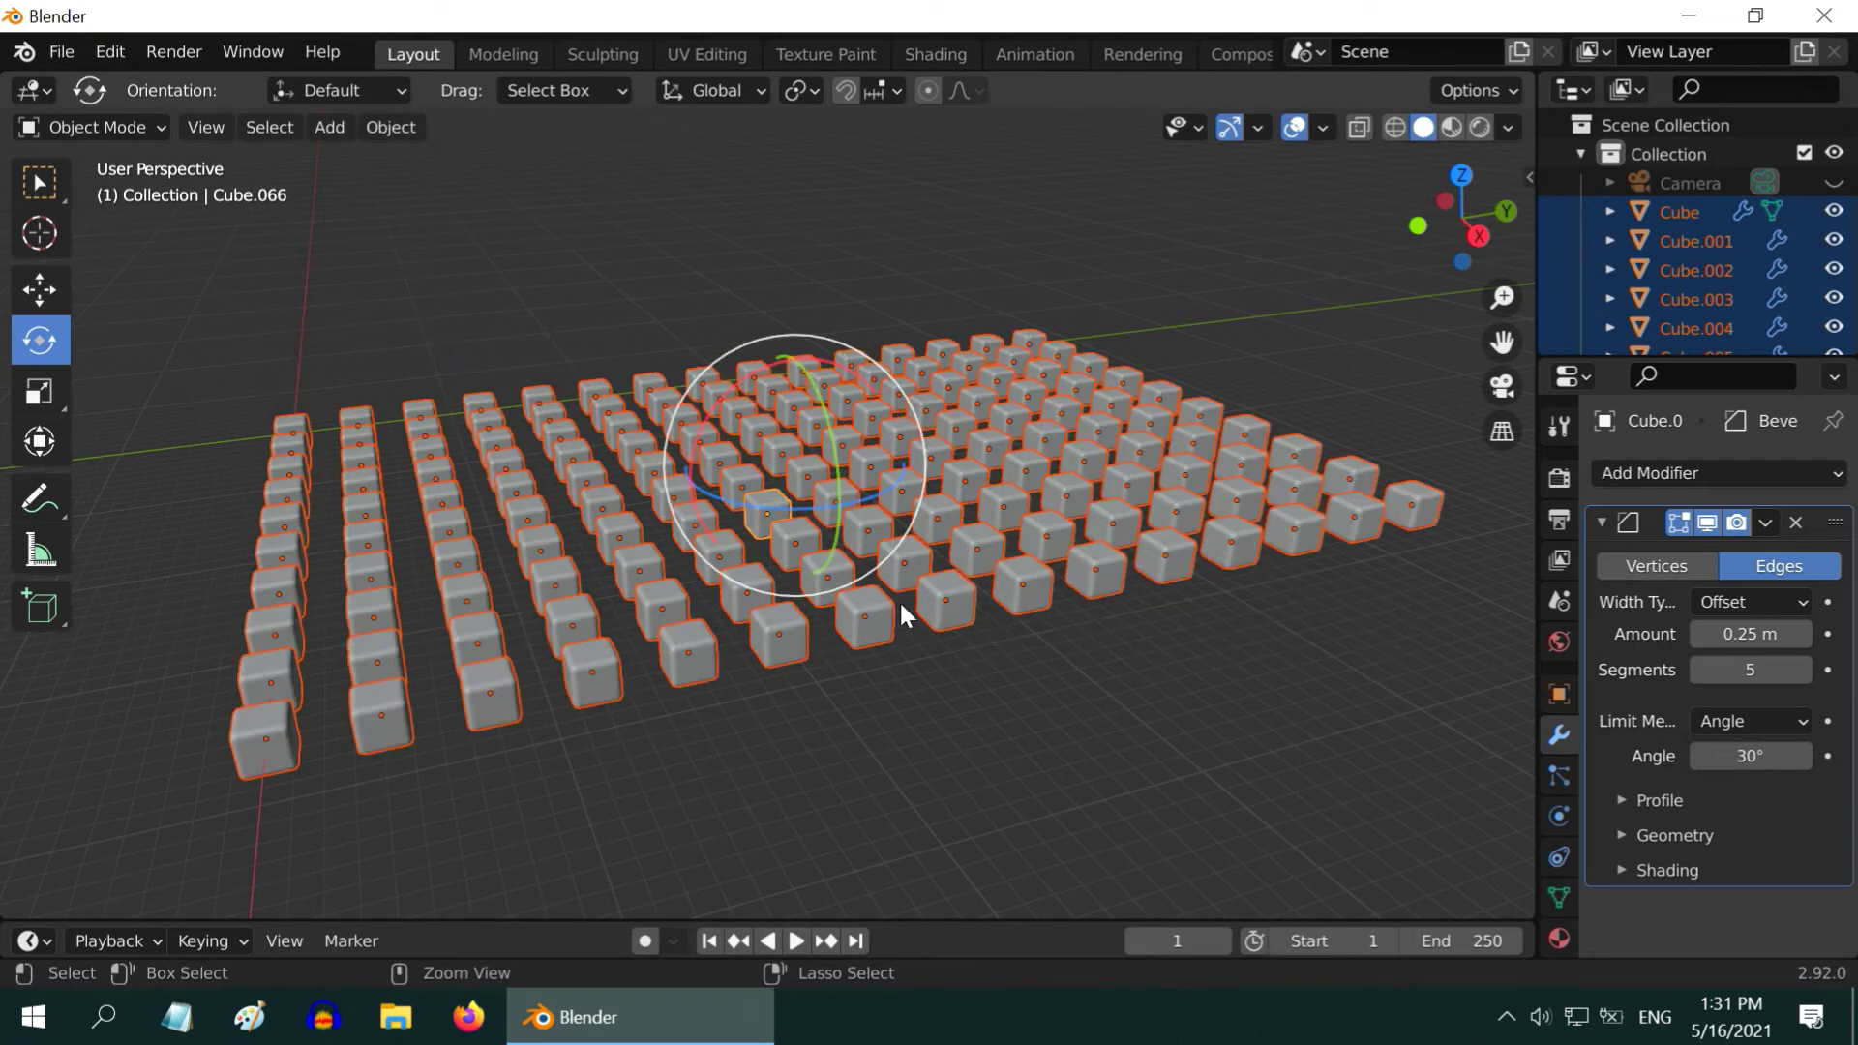
{"action": "scroll", "coordinate": [574, 571], "scroll_direction": "up", "scroll_amount": 2}
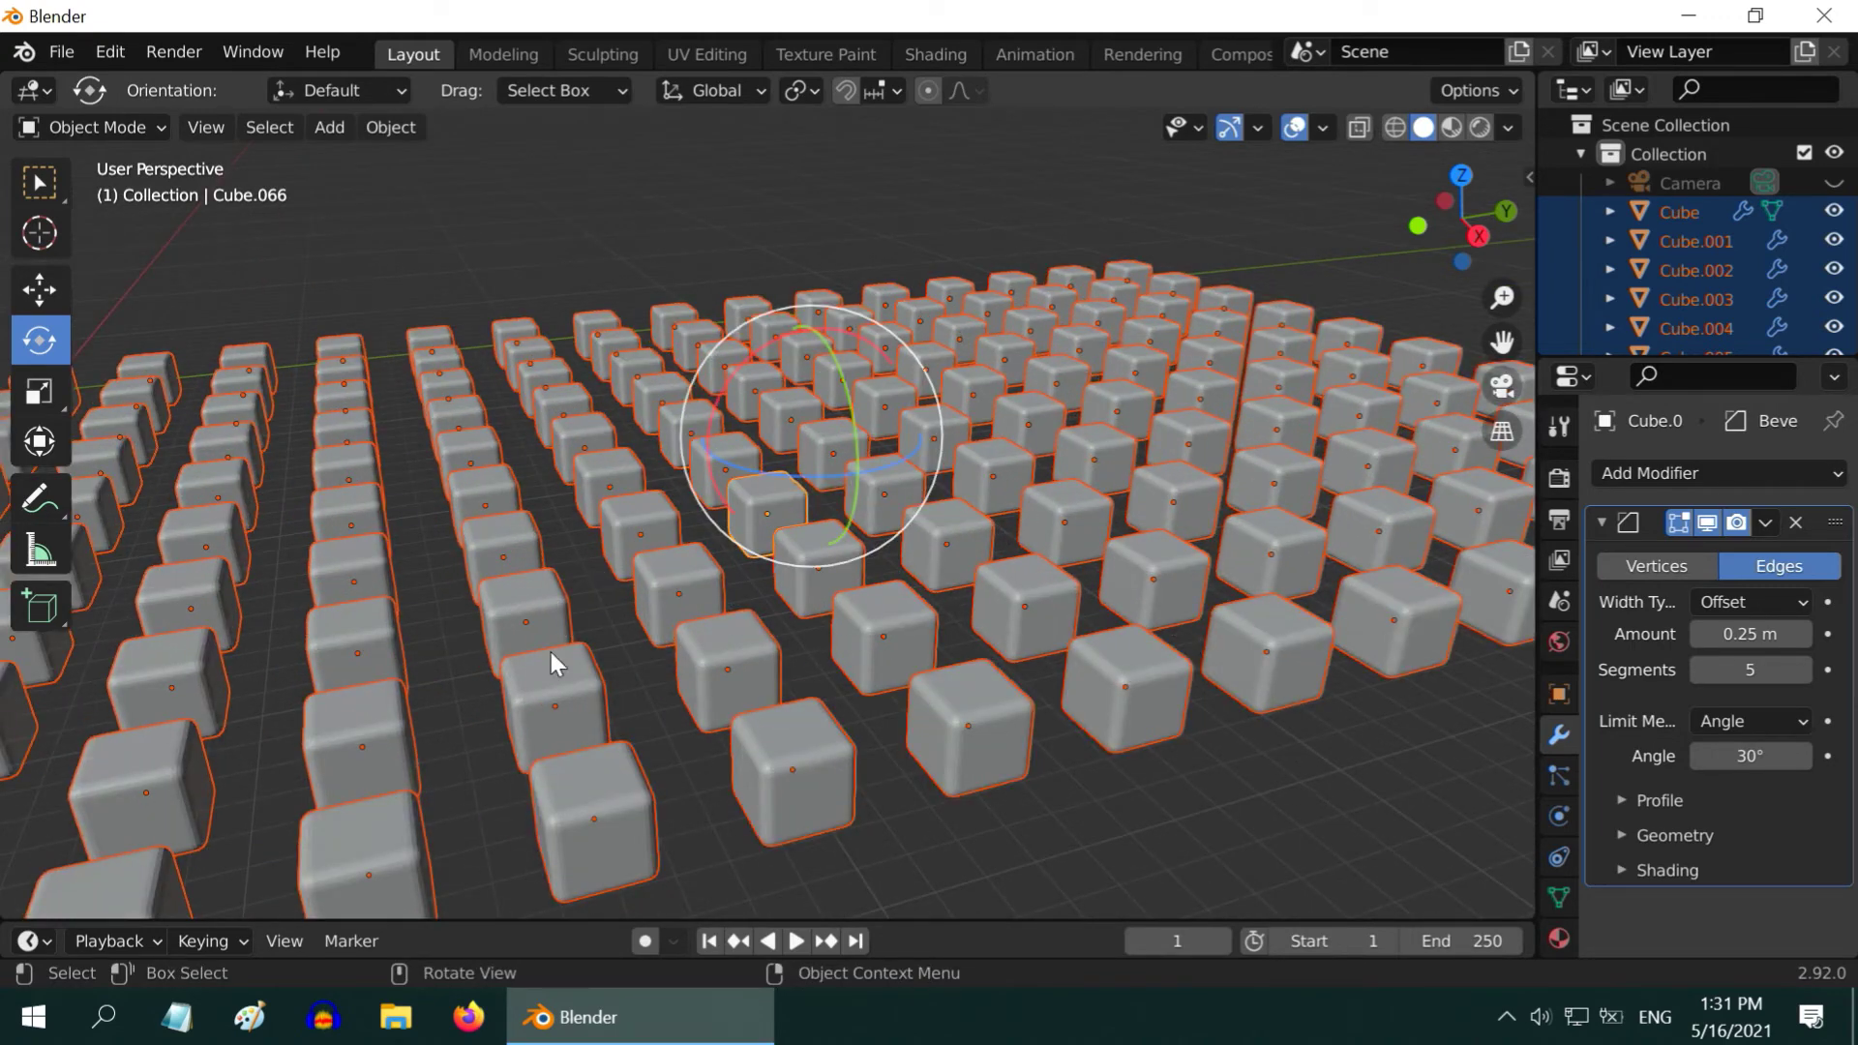
{"action": "scroll", "coordinate": [706, 647], "scroll_direction": "down", "scroll_amount": 2}
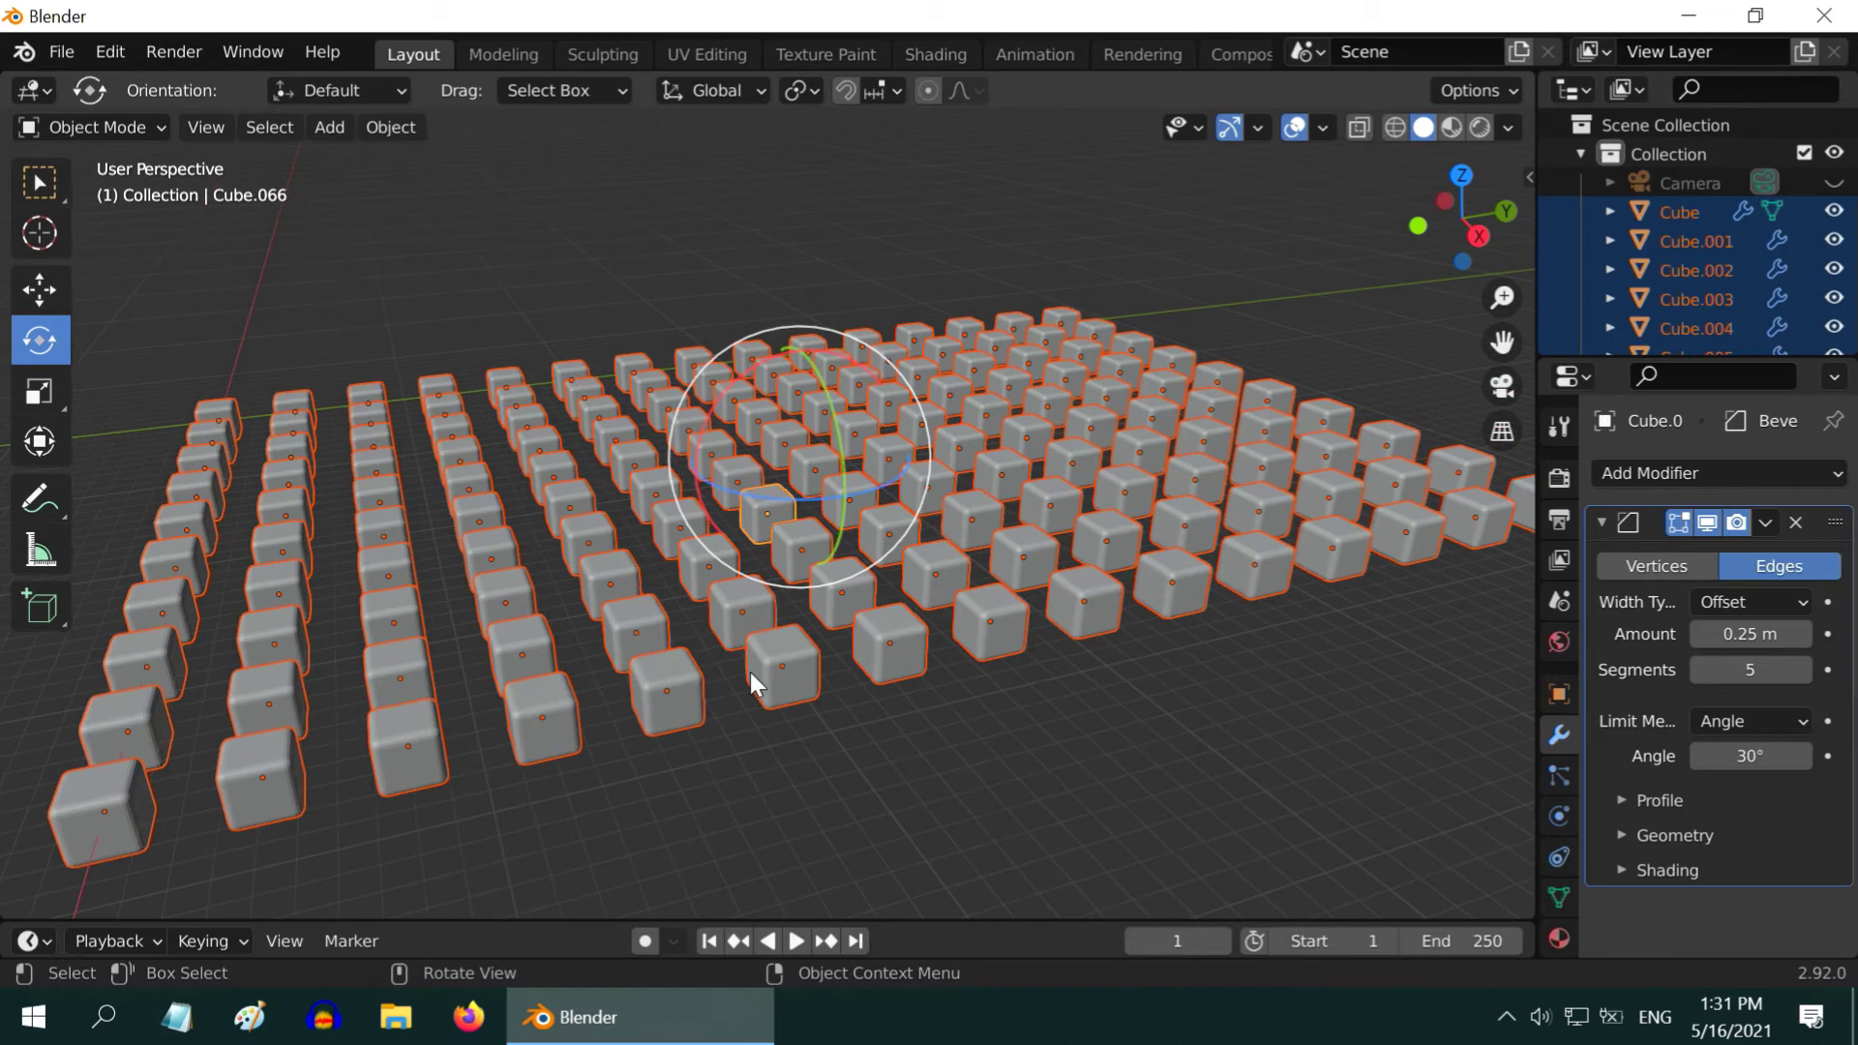
Set the pivot point to Individual Origins so all 150 cubes tilt about their own centres.
{"action": "left_click", "coordinate": [815, 90]}
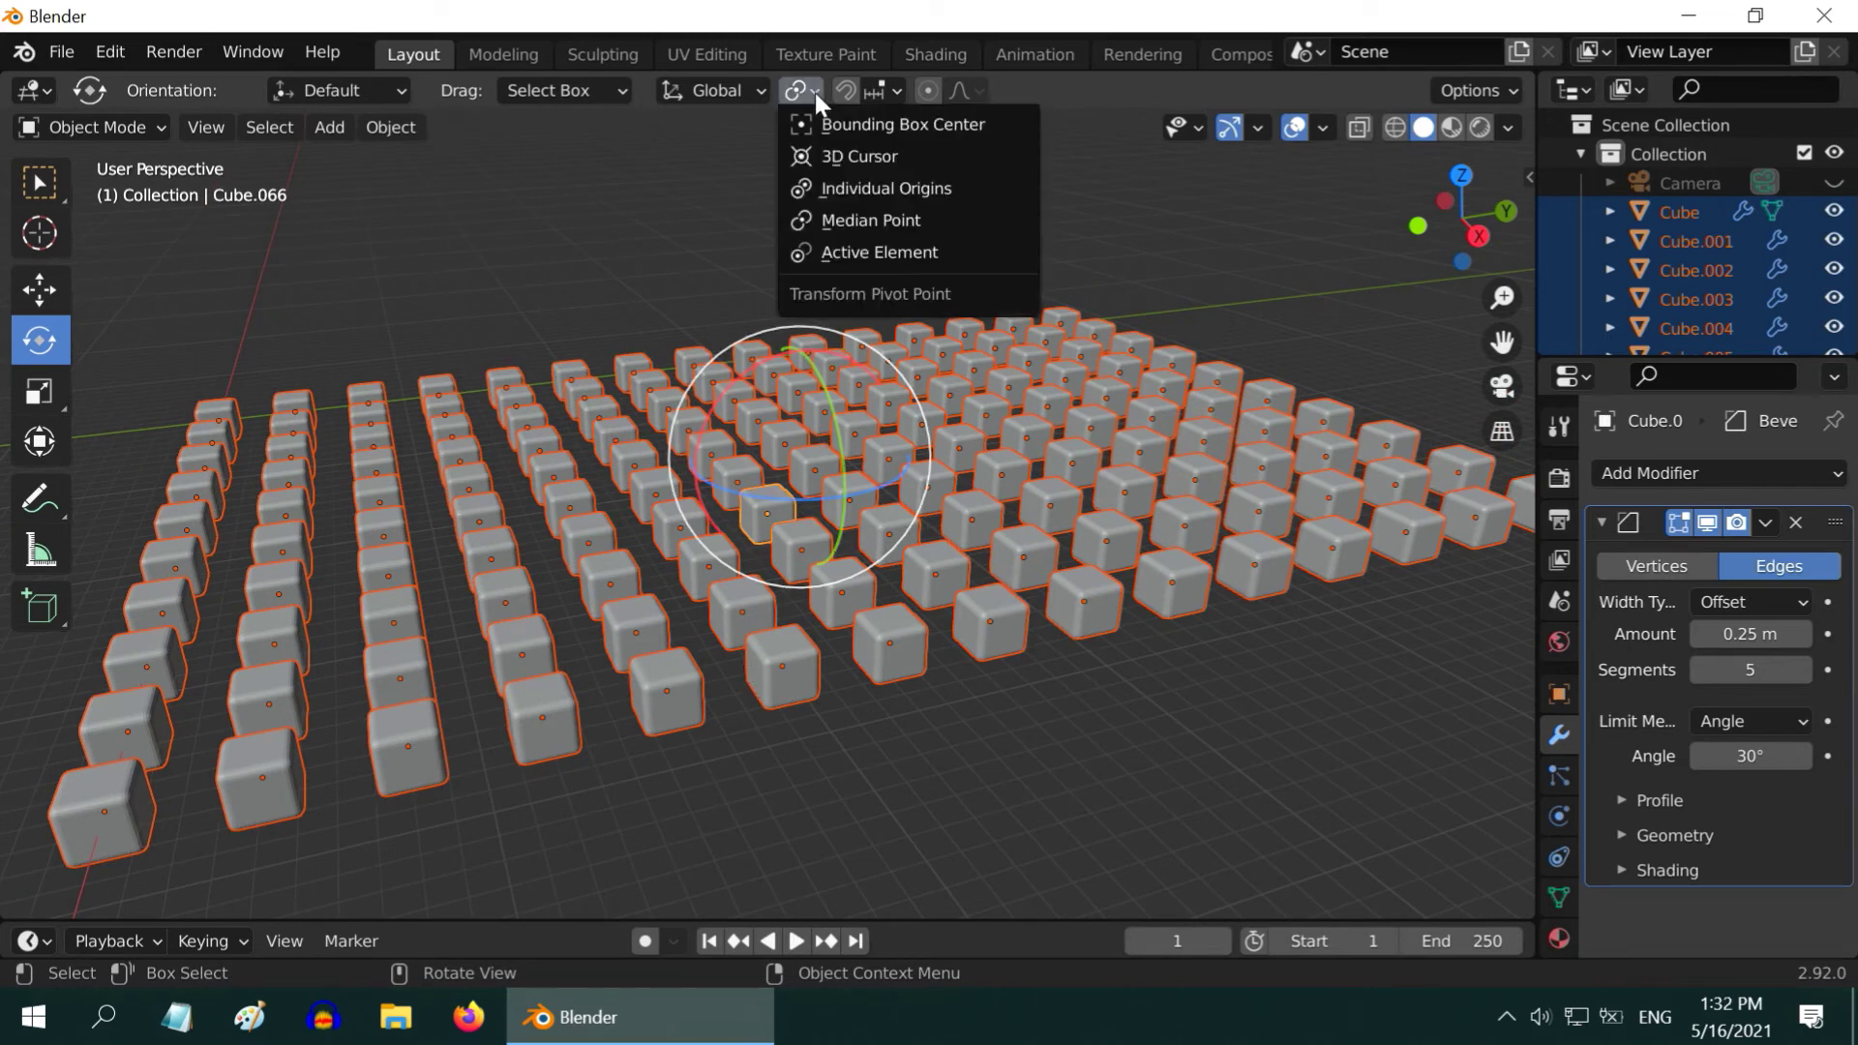
{"action": "left_click", "coordinate": [909, 190]}
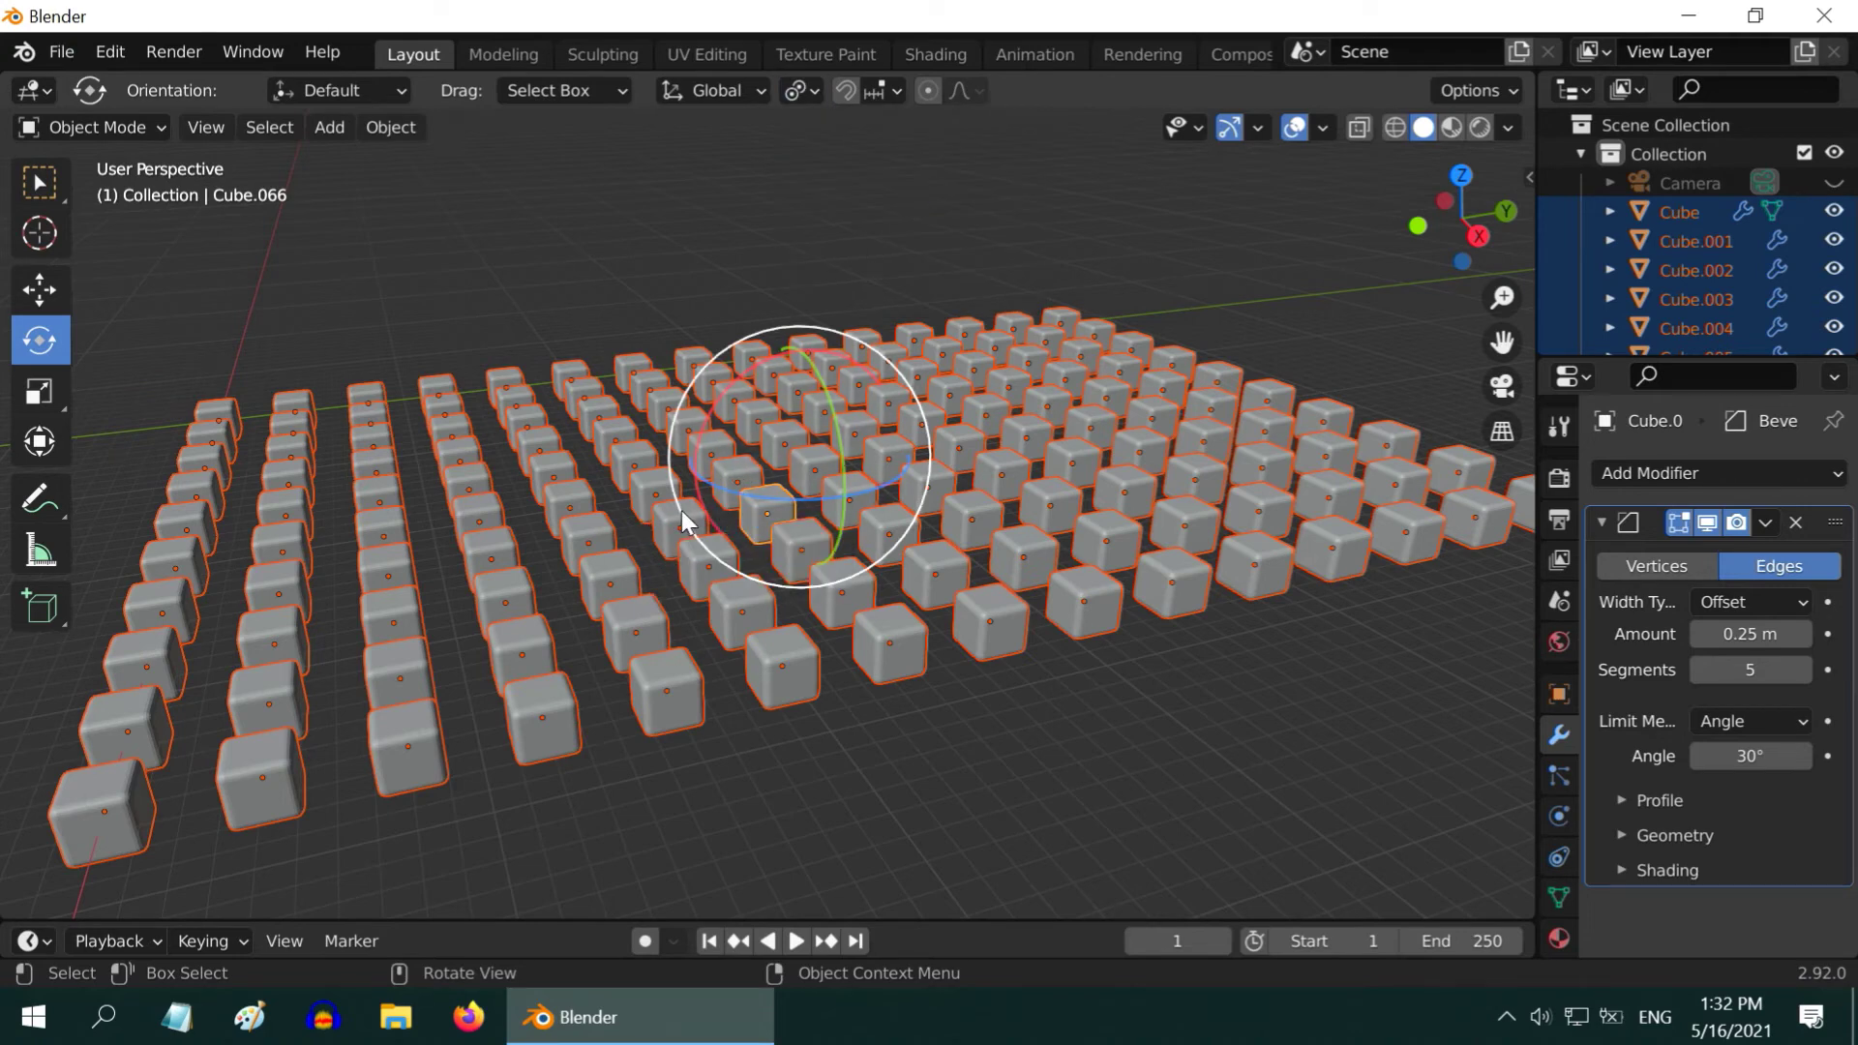
{"action": "left_click_drag", "start_coordinate": [682, 509], "coordinate": [677, 454]}
{"action": "middle_click_drag", "start_coordinate": [561, 701], "coordinate": [506, 661]}
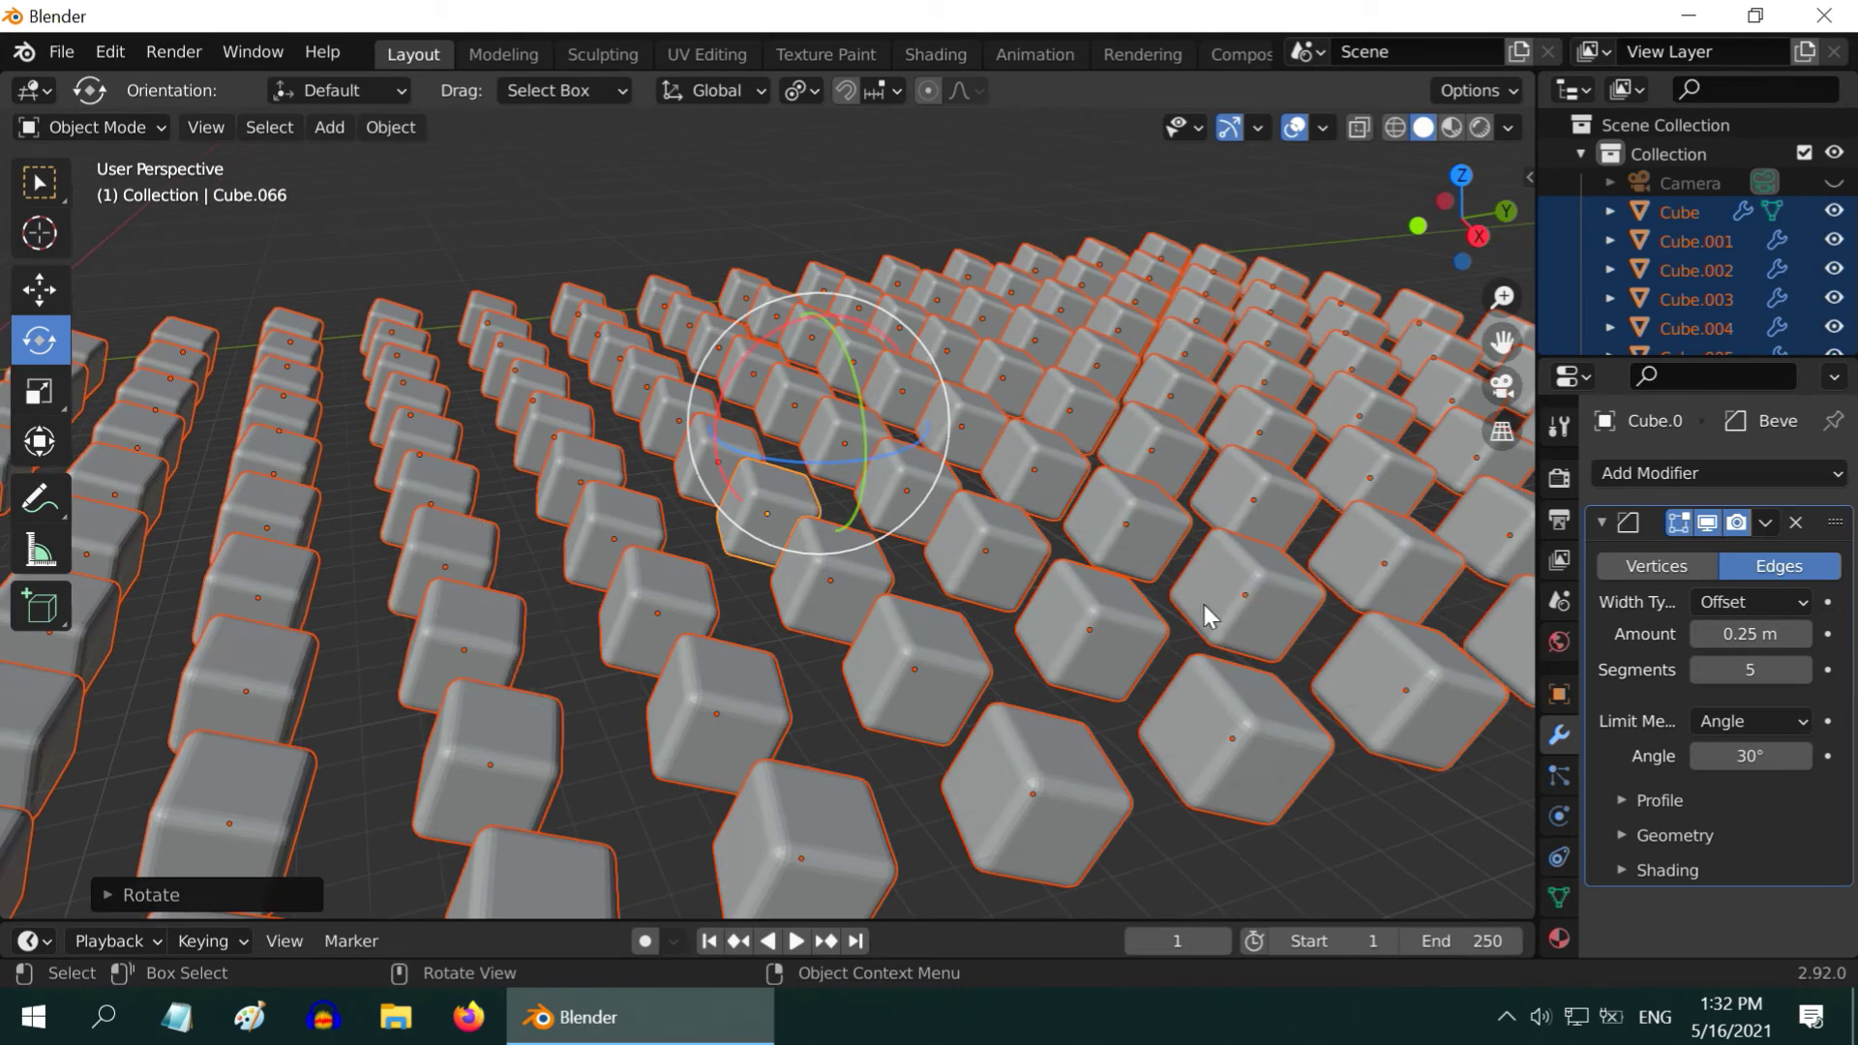
{"action": "scroll", "coordinate": [1190, 606], "scroll_direction": "down", "scroll_amount": 8}
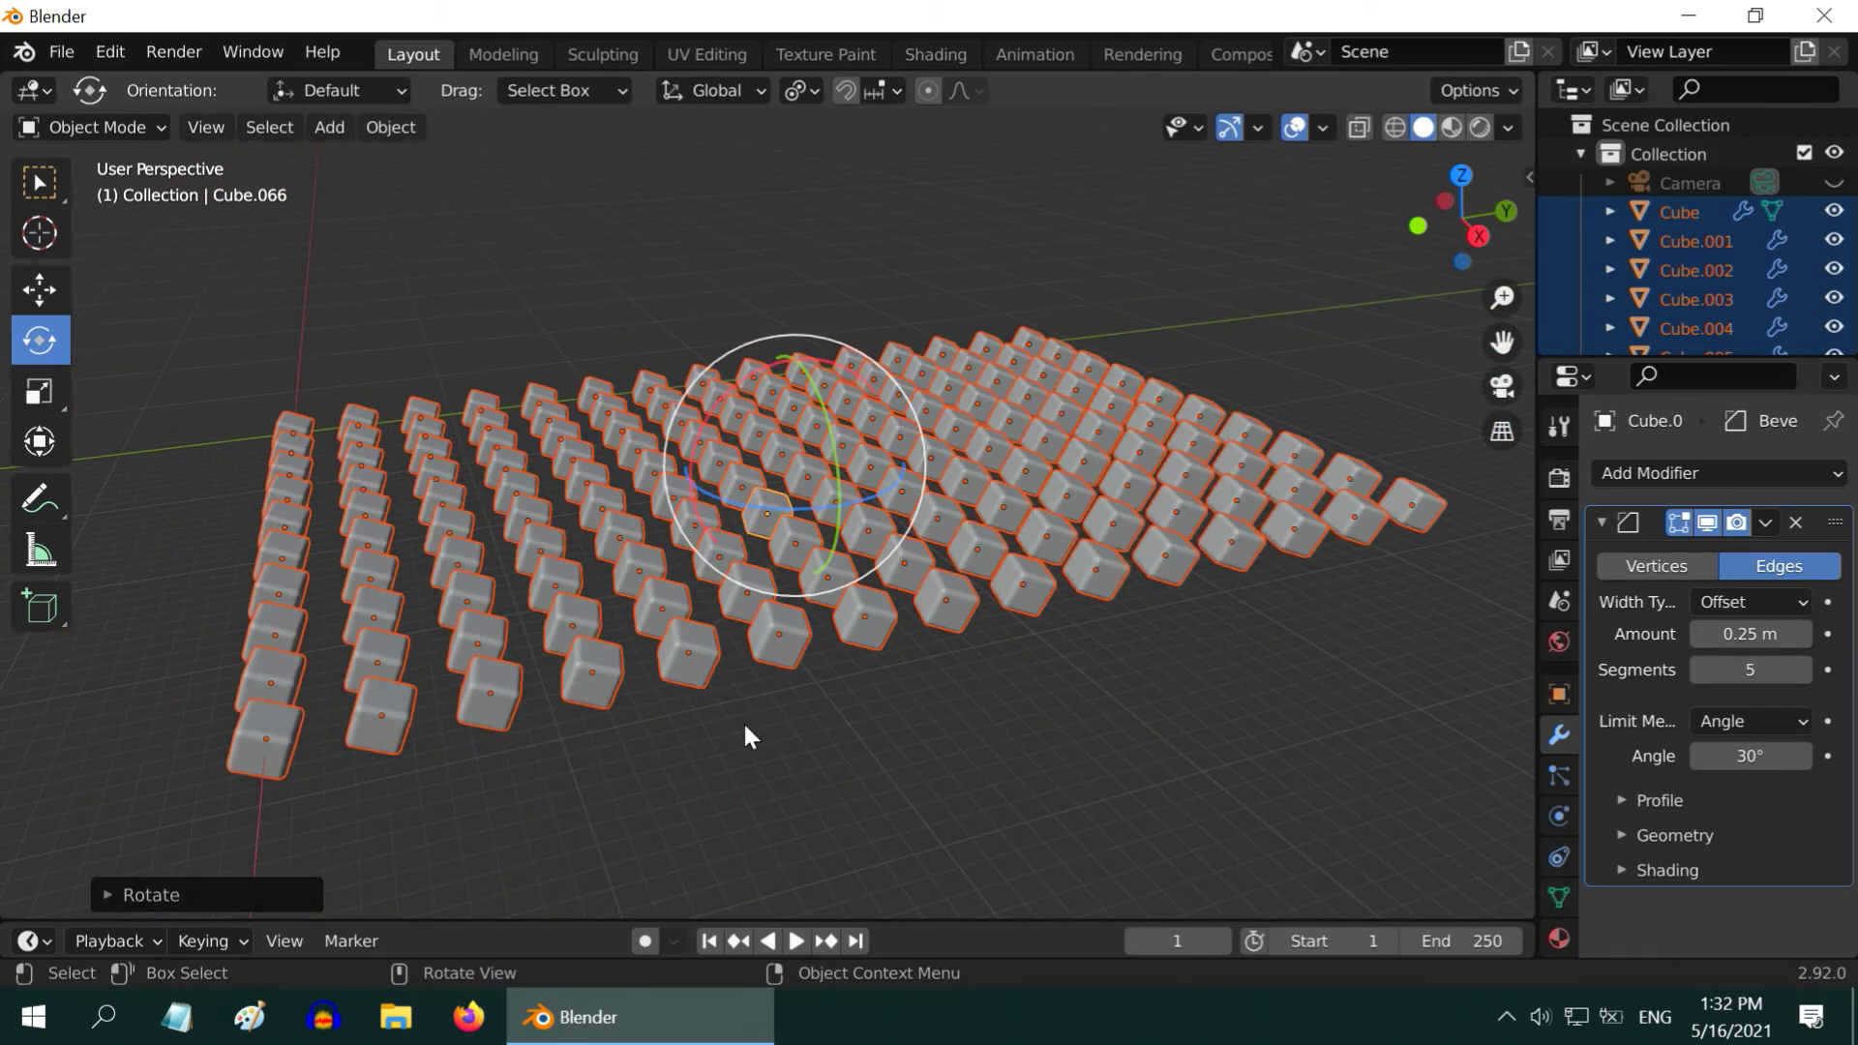
{"action": "scroll", "coordinate": [746, 728], "scroll_direction": "up", "scroll_amount": 2}
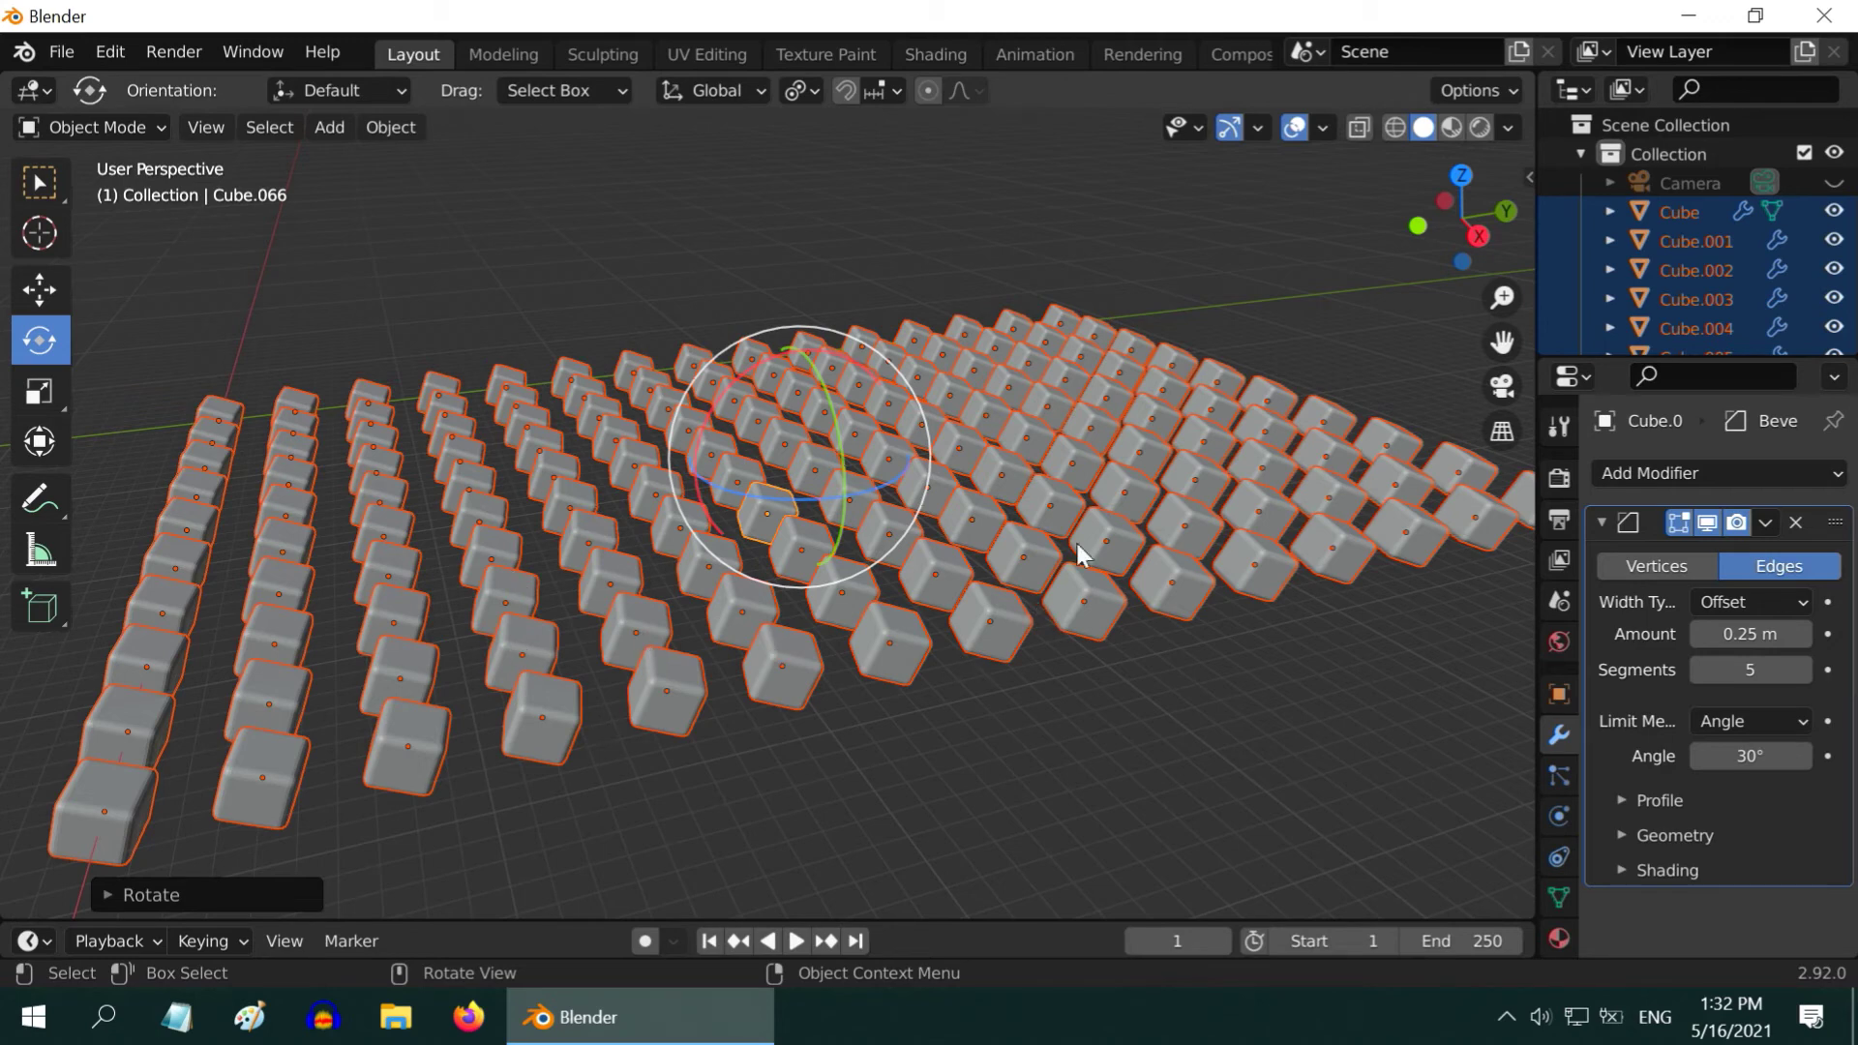
{"action": "scroll", "coordinate": [833, 606], "scroll_direction": "down", "scroll_amount": 4}
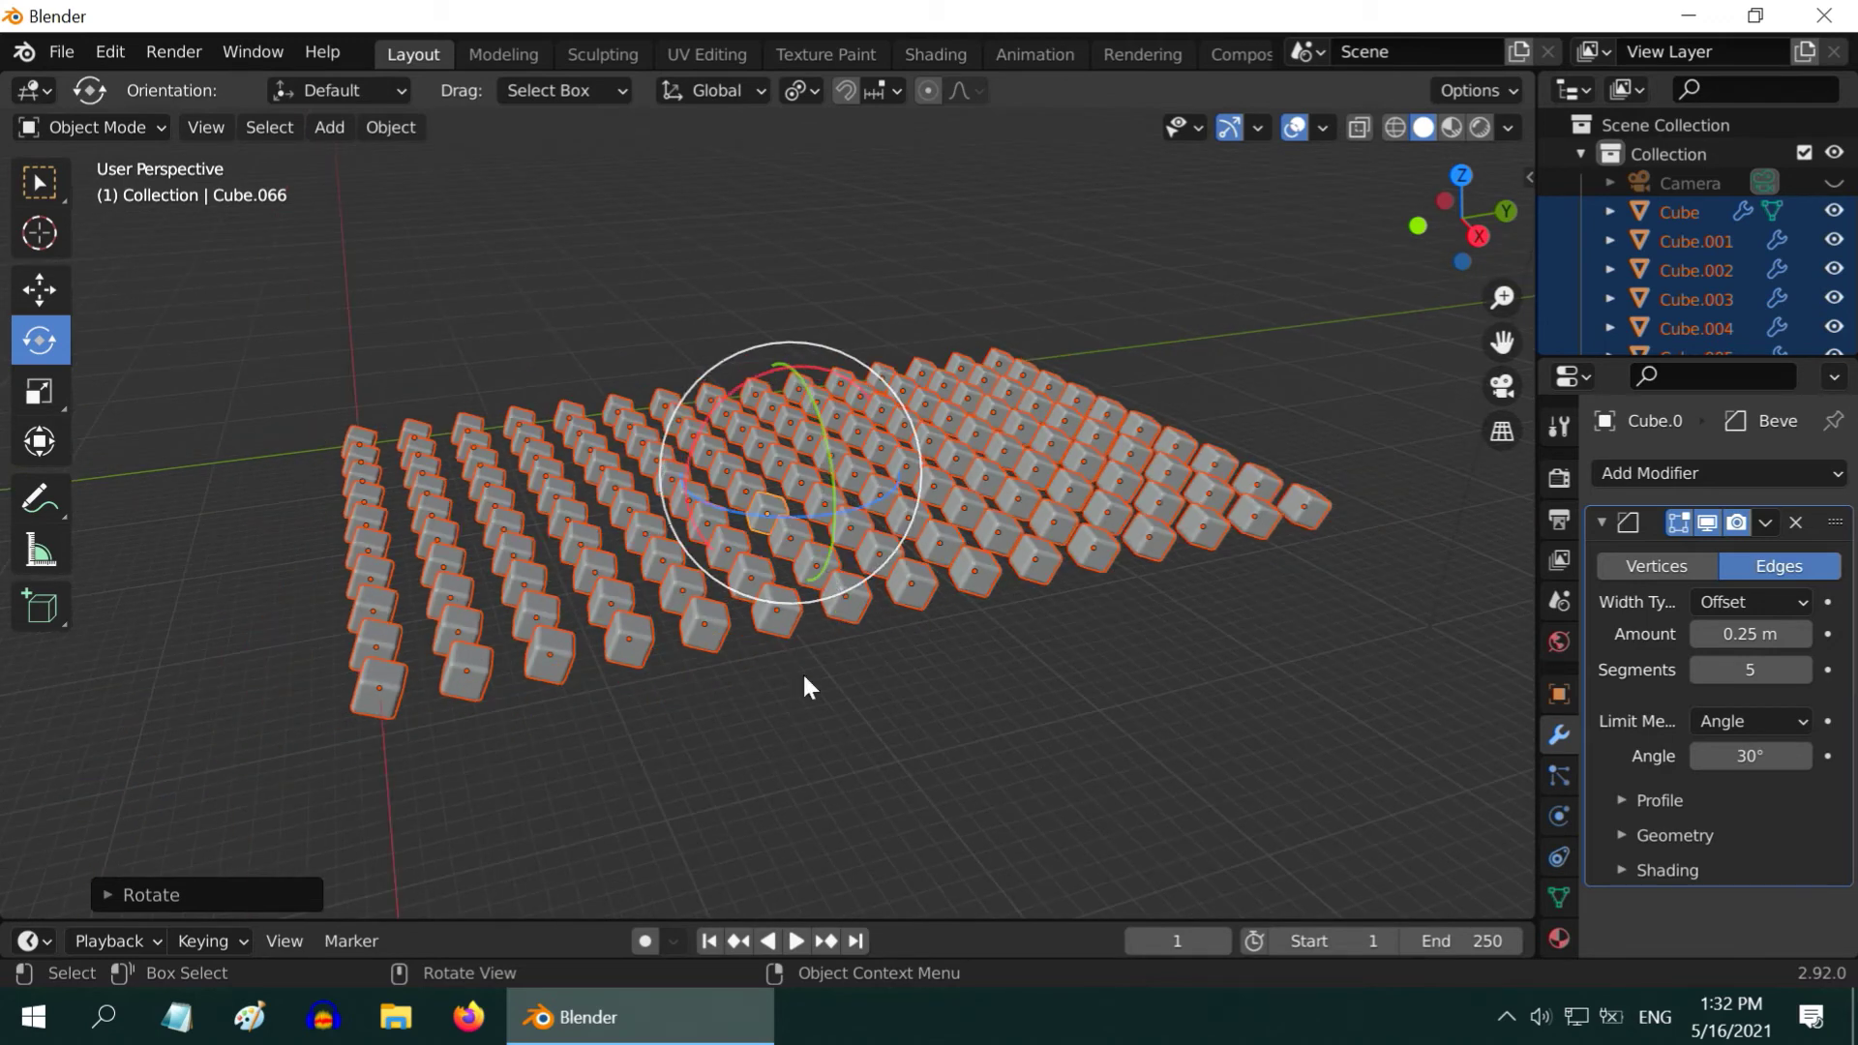
Deselect everything, then select a single cube near the centre of the grid.
{"action": "left_click", "coordinate": [984, 683]}
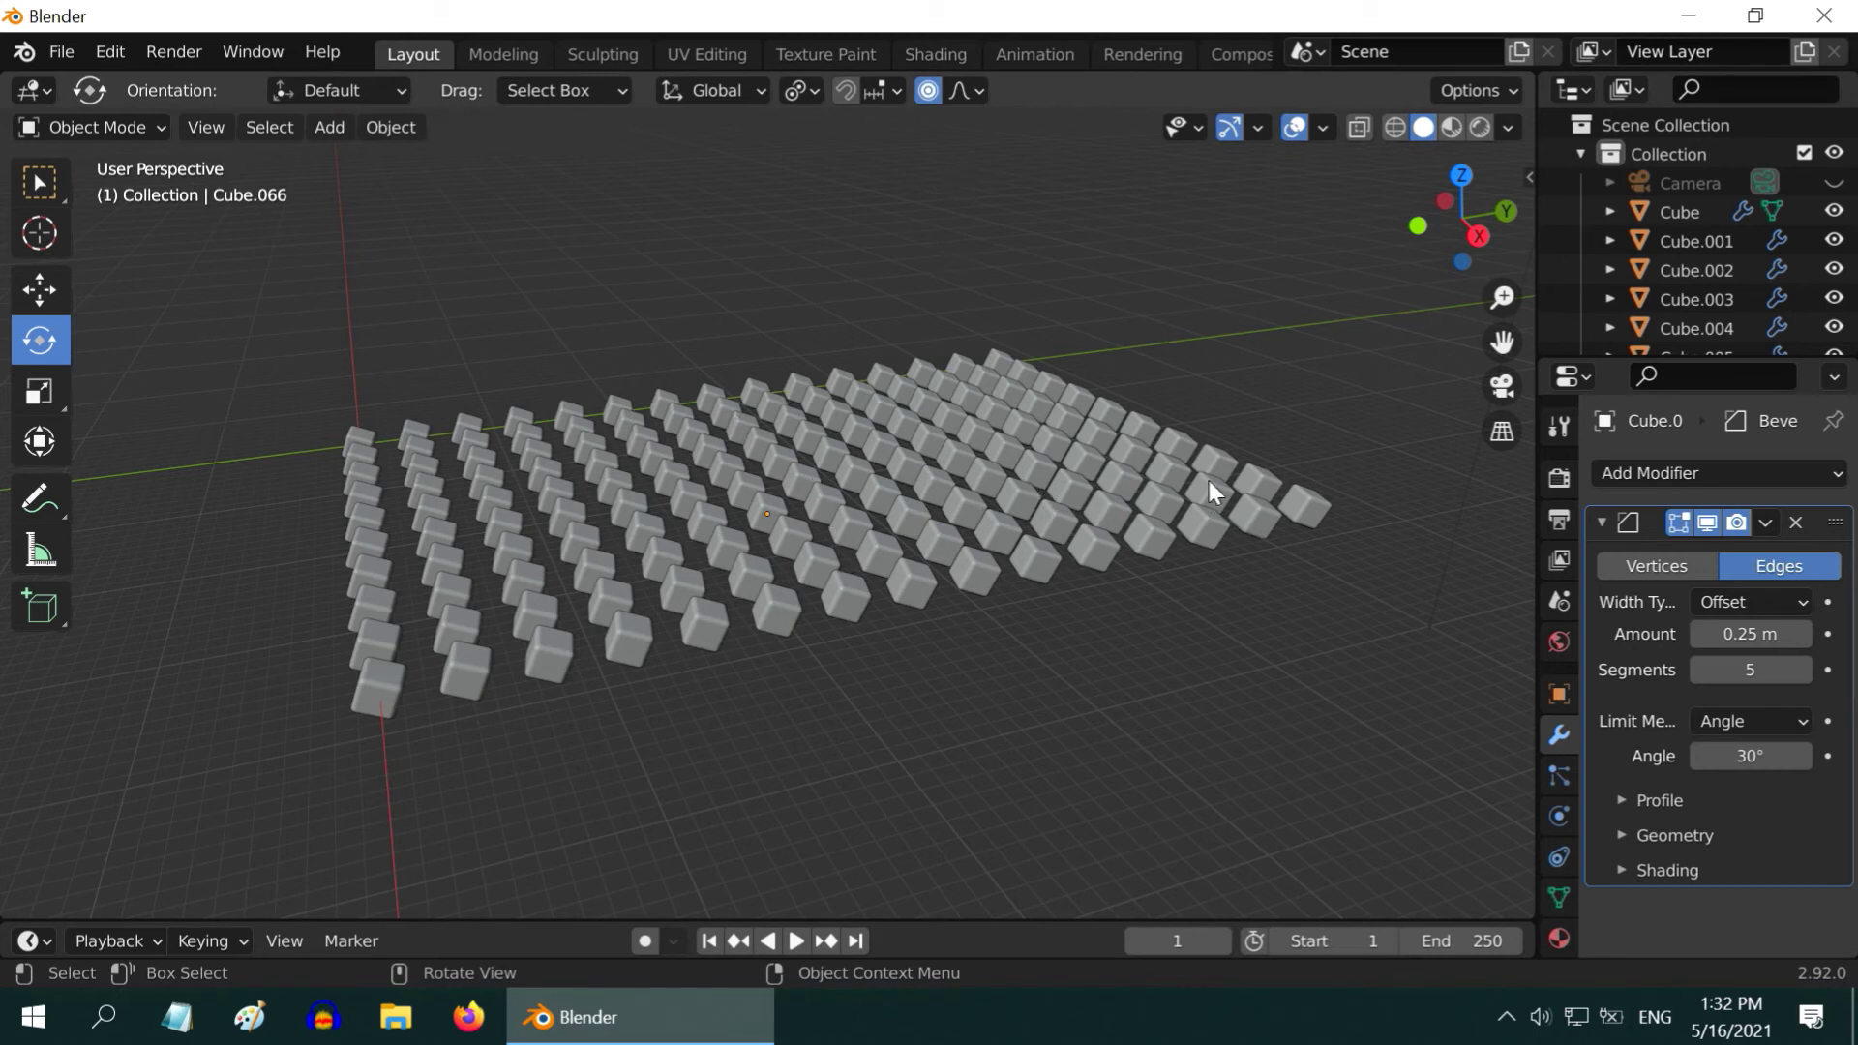
{"action": "left_click", "coordinate": [769, 518]}
{"action": "middle_click_drag", "start_coordinate": [784, 501], "coordinate": [871, 475]}
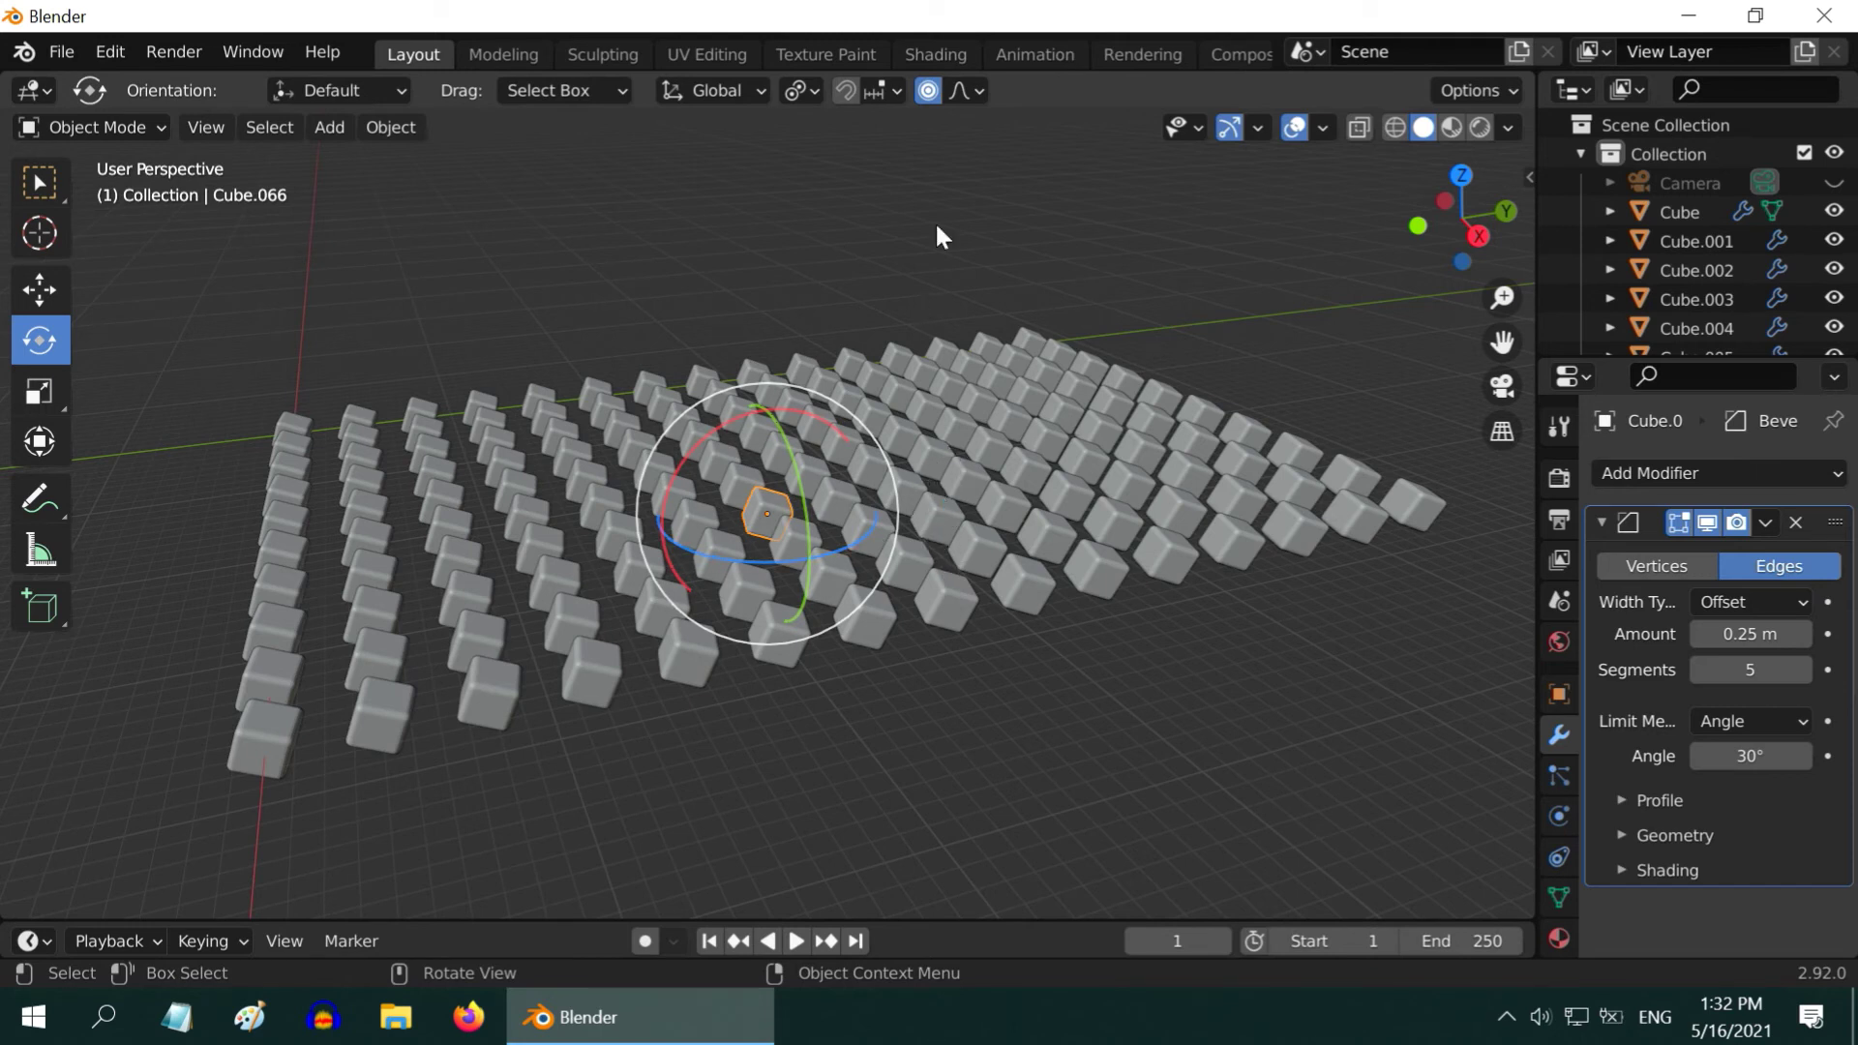
Set the proportional editing falloff to Random and switch to the Move tool.
{"action": "left_click", "coordinate": [978, 92]}
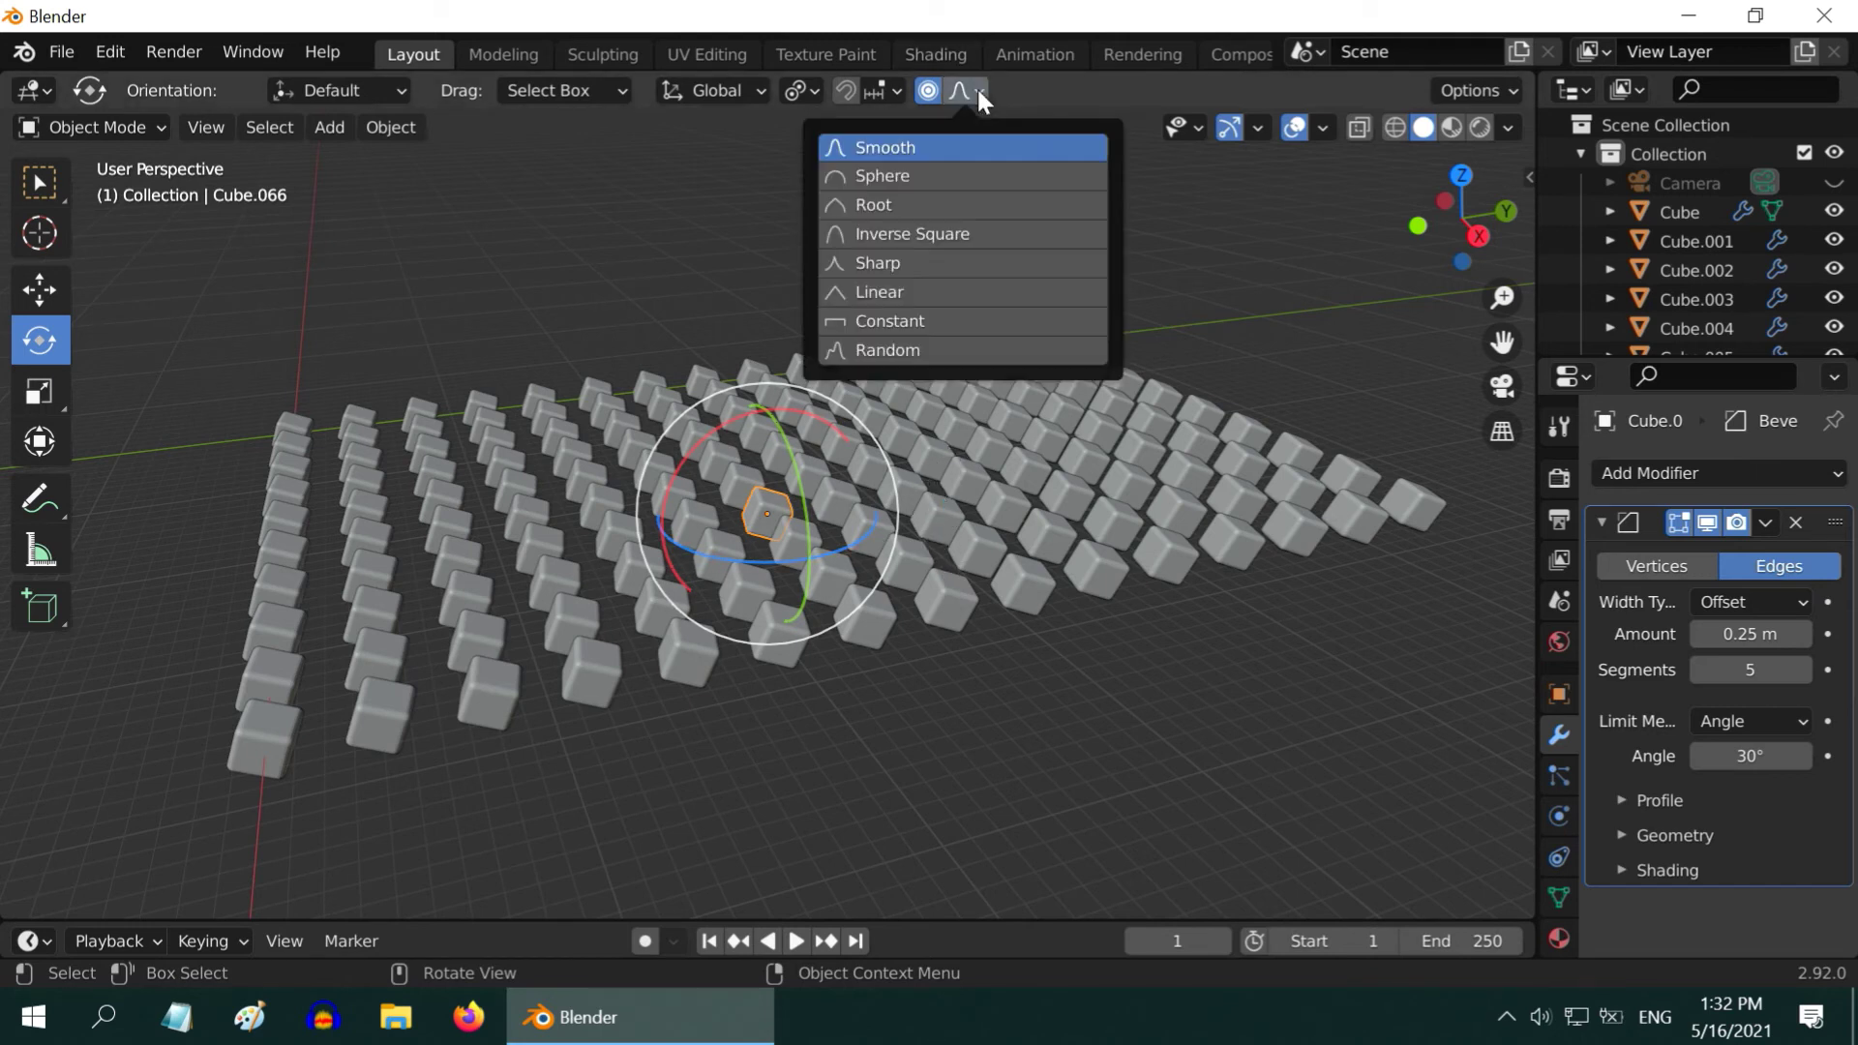
{"action": "left_click", "coordinate": [892, 352]}
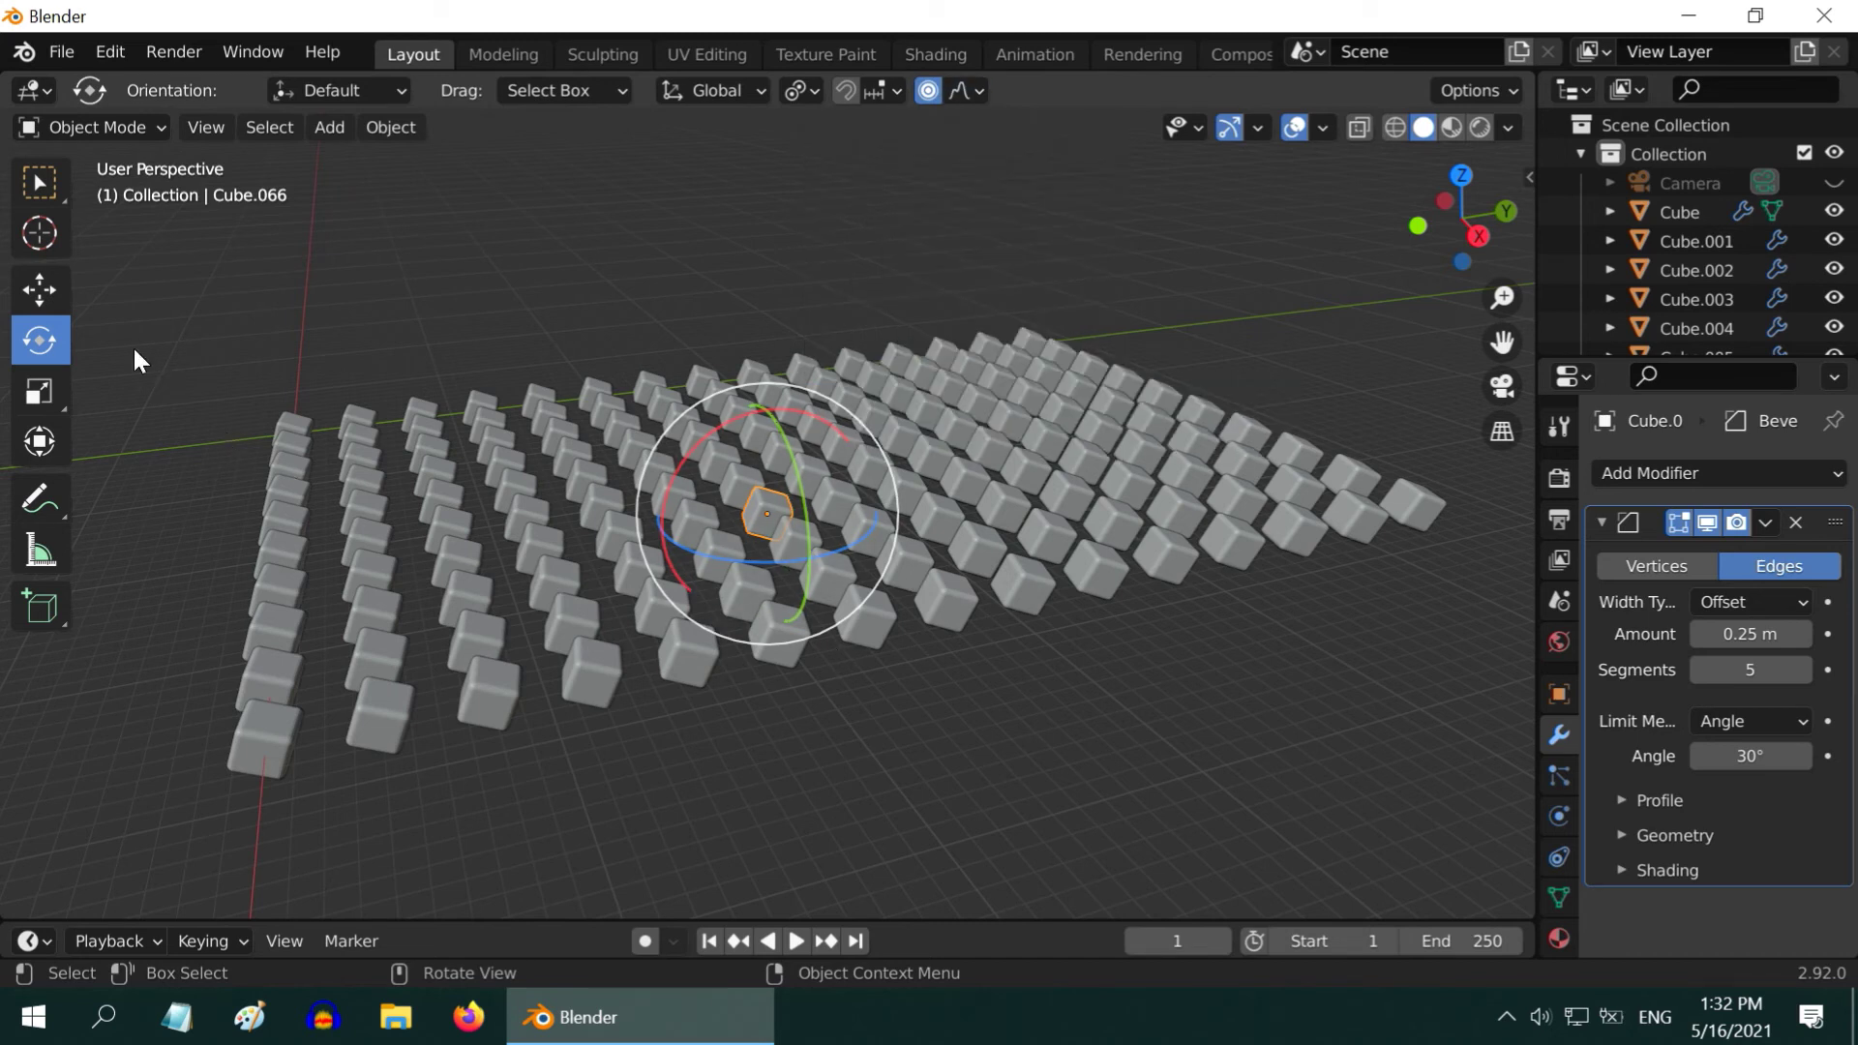
{"action": "left_click", "coordinate": [39, 285]}
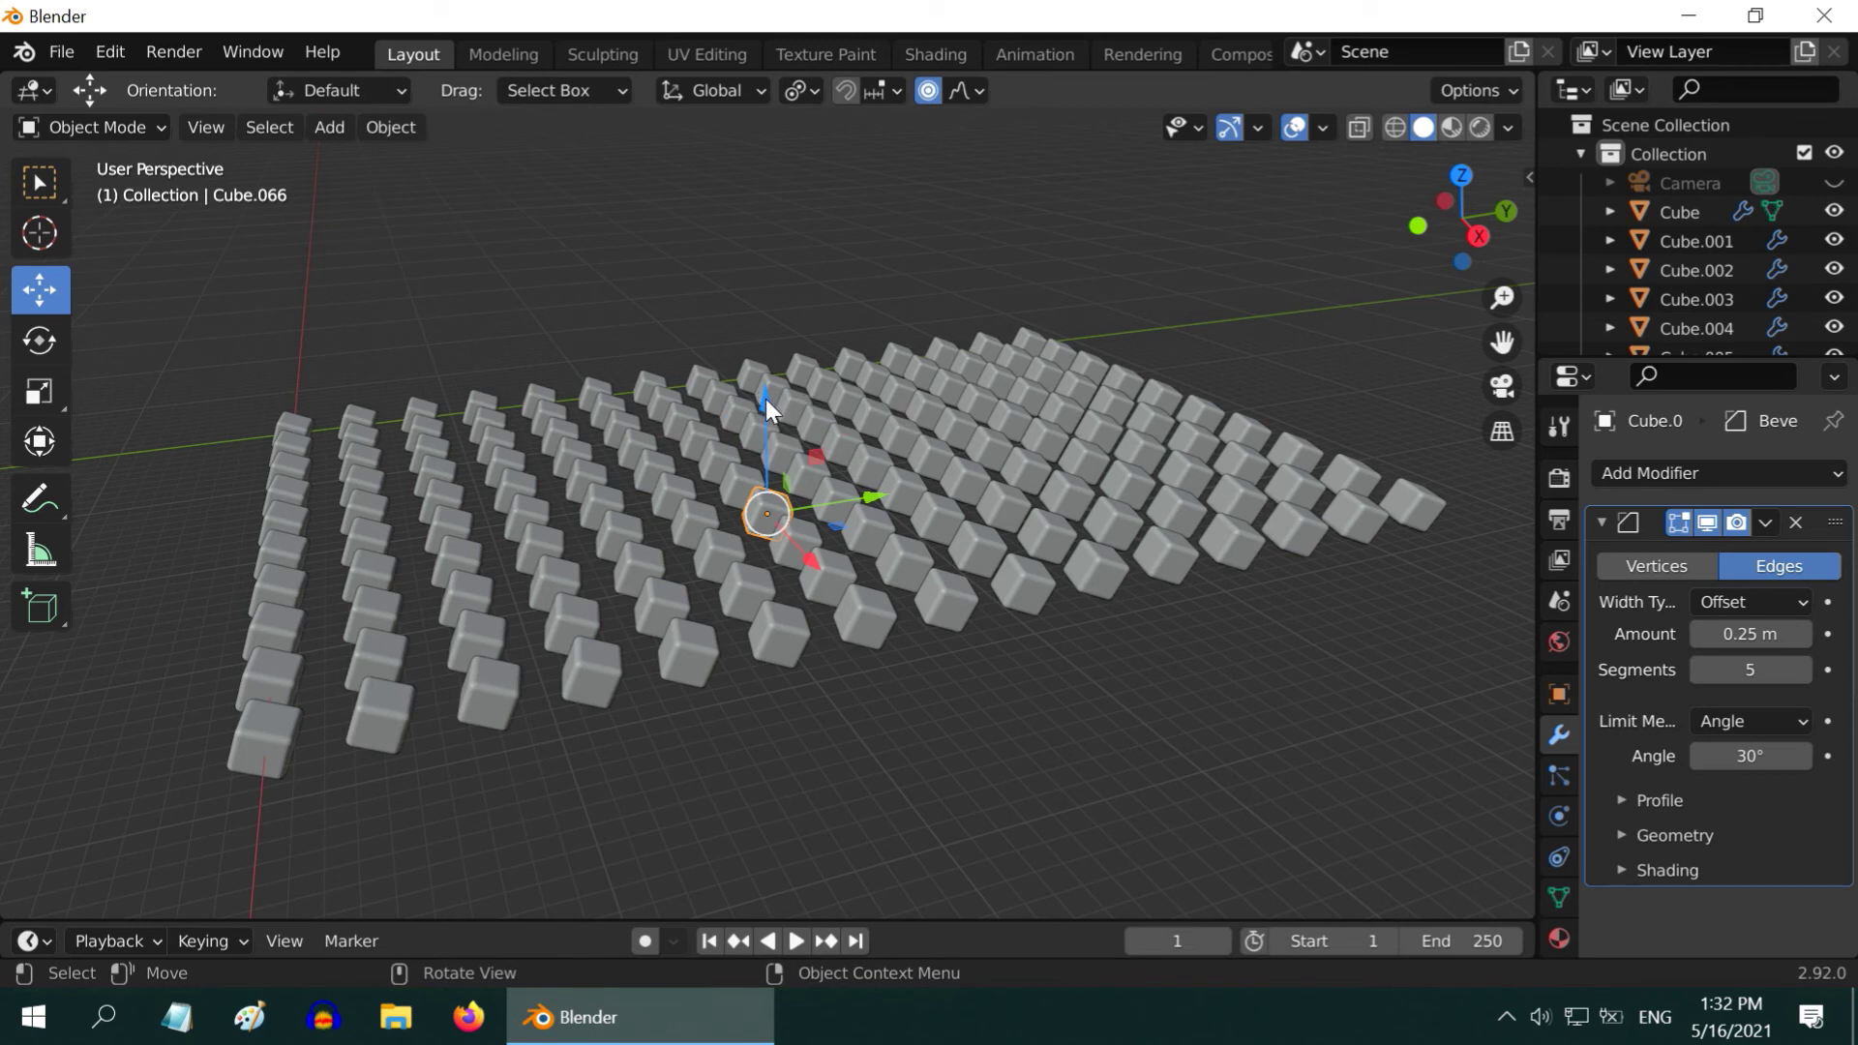
Lift the chosen cube along Z with an enlarged proportional radius, raising its neighbours randomly.
{"action": "mouse_move", "coordinate": [766, 400]}
{"action": "left_mouse_down"}
{"action": "mouse_move", "coordinate": [771, 341]}
{"action": "mouse_move", "coordinate": [775, 389]}
{"action": "left_mouse_up"}
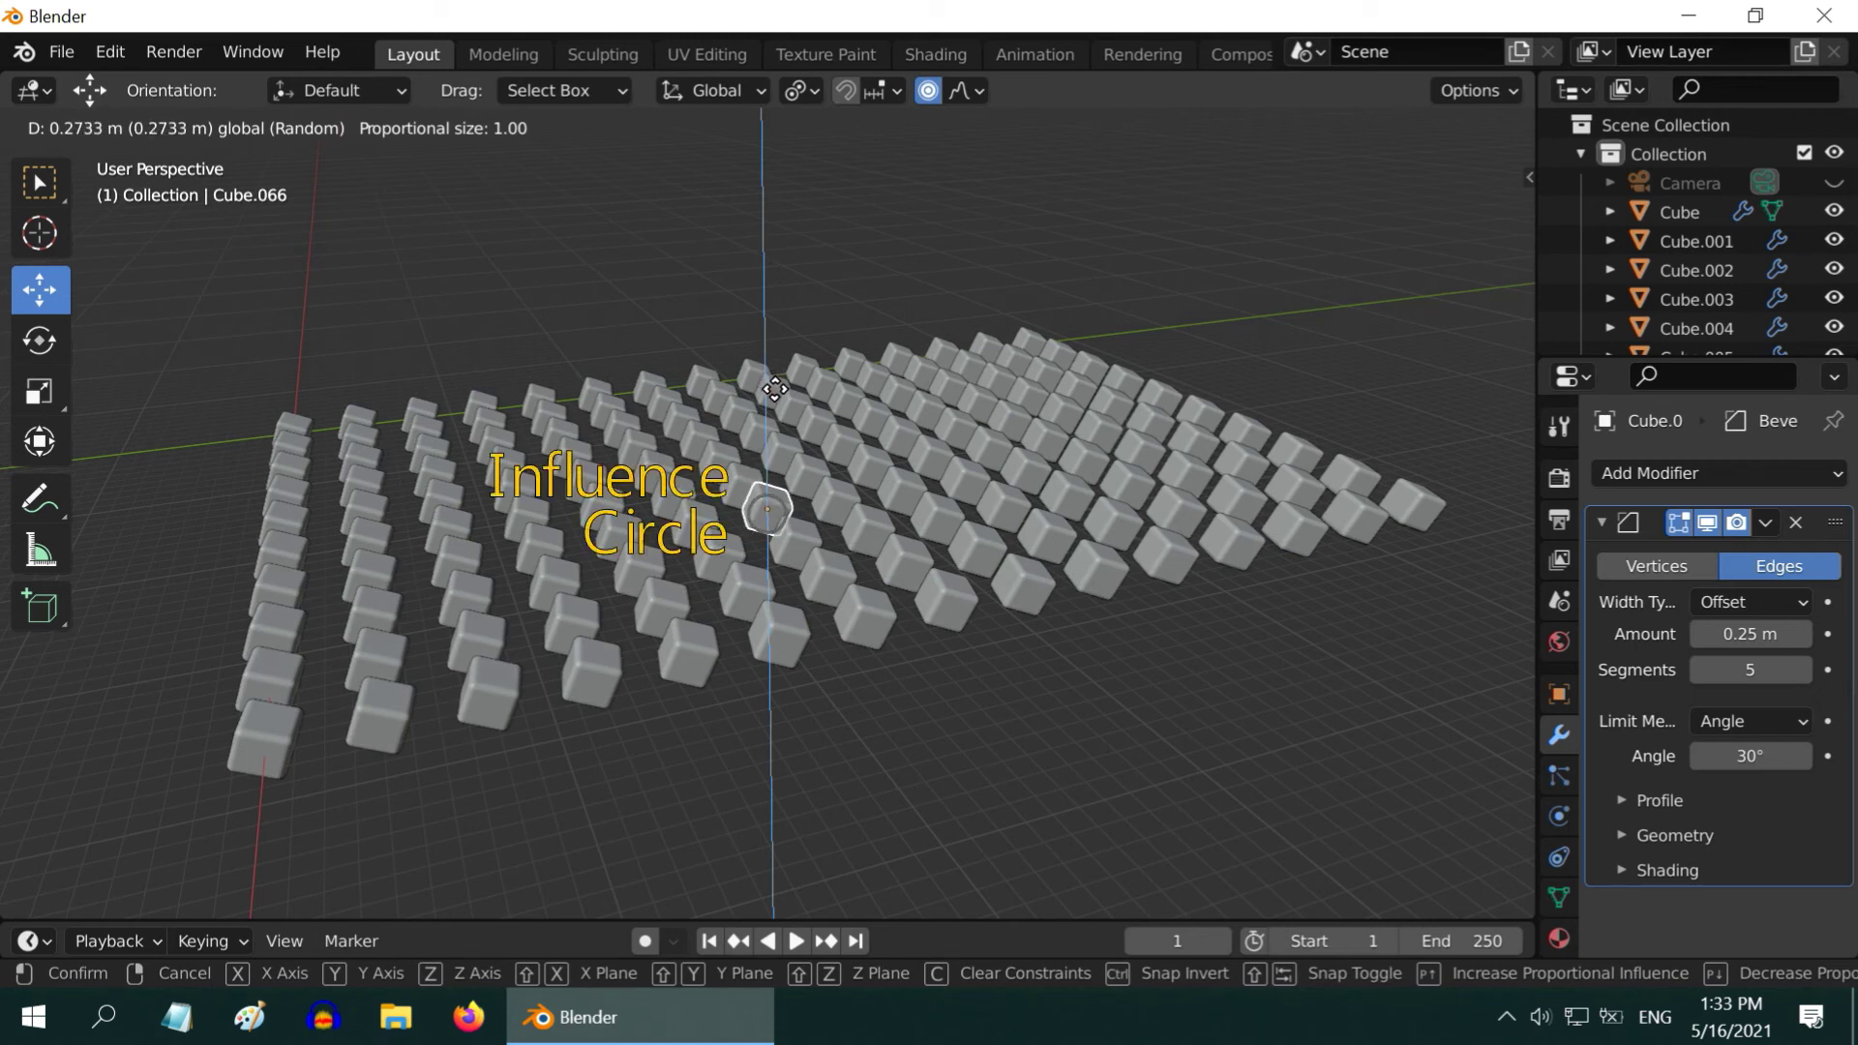
{"action": "scroll", "coordinate": [775, 389], "scroll_direction": "down", "scroll_amount": 9}
{"action": "scroll", "coordinate": [775, 389], "scroll_direction": "down", "scroll_amount": 16}
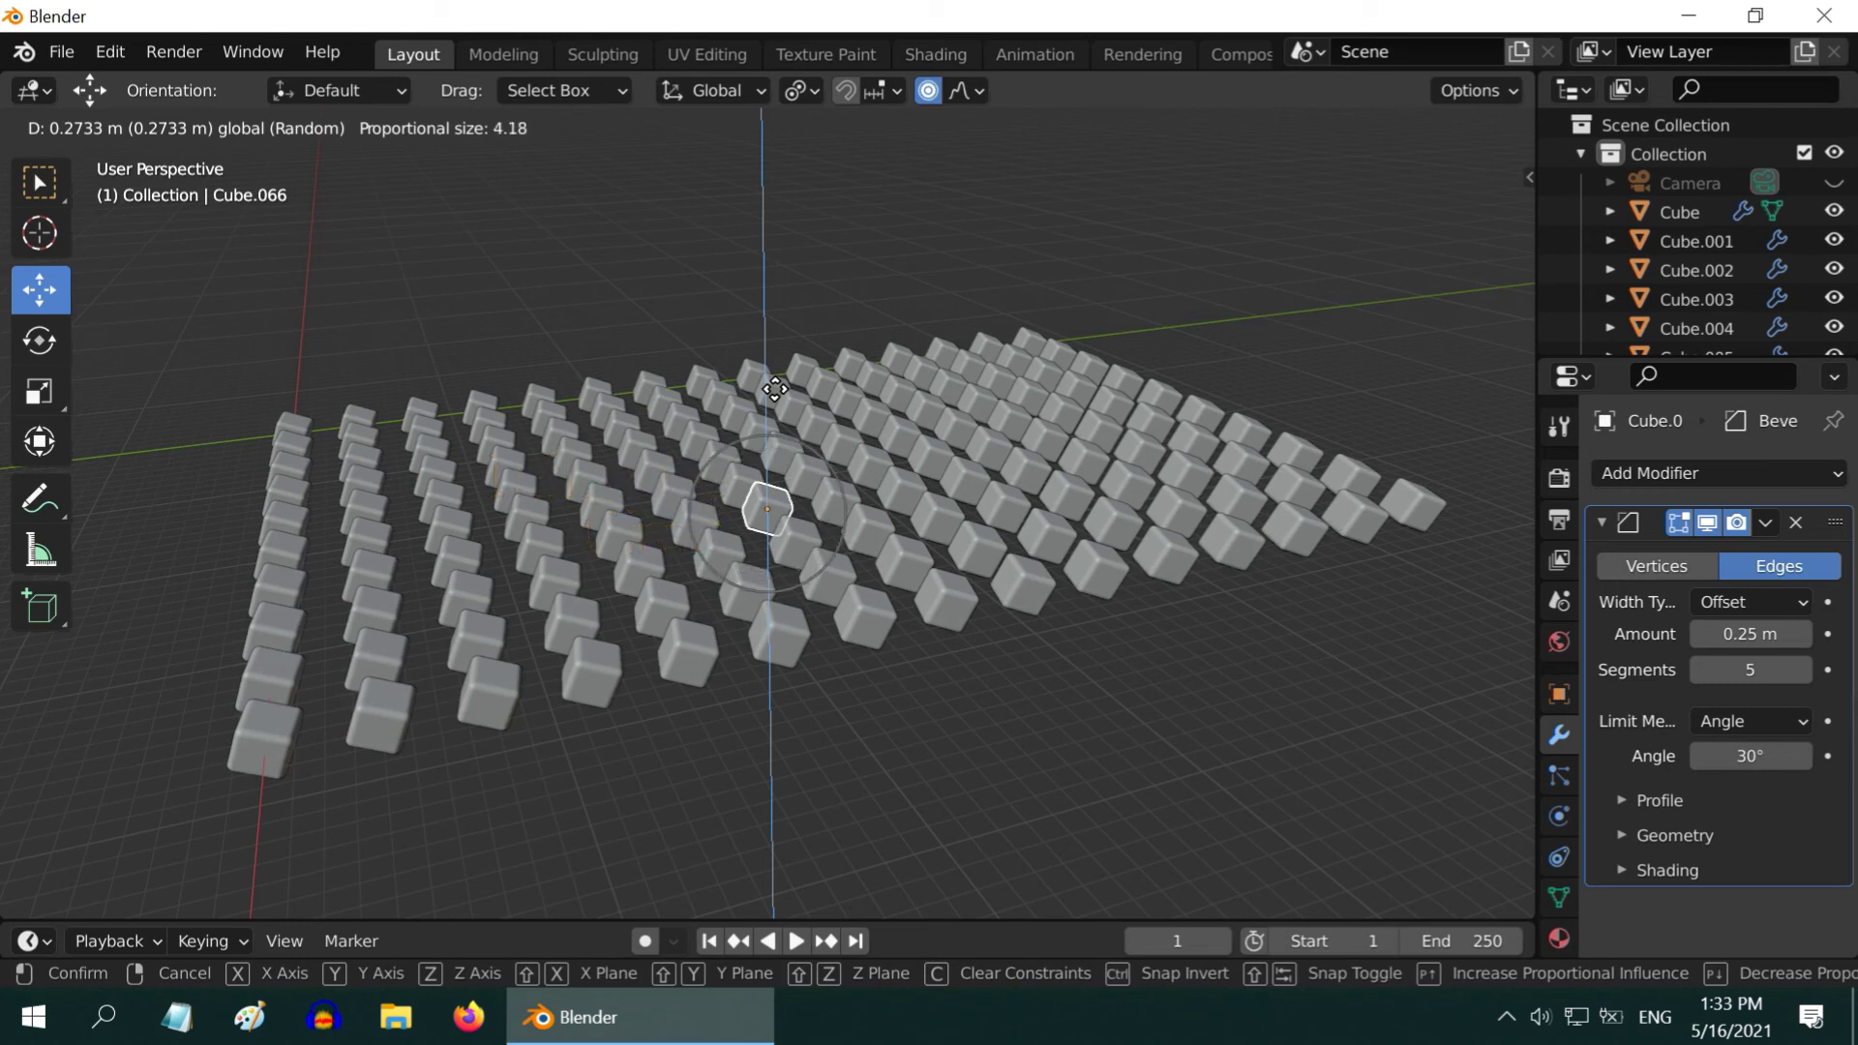
{"action": "scroll", "coordinate": [776, 389], "scroll_direction": "down", "scroll_amount": 11}
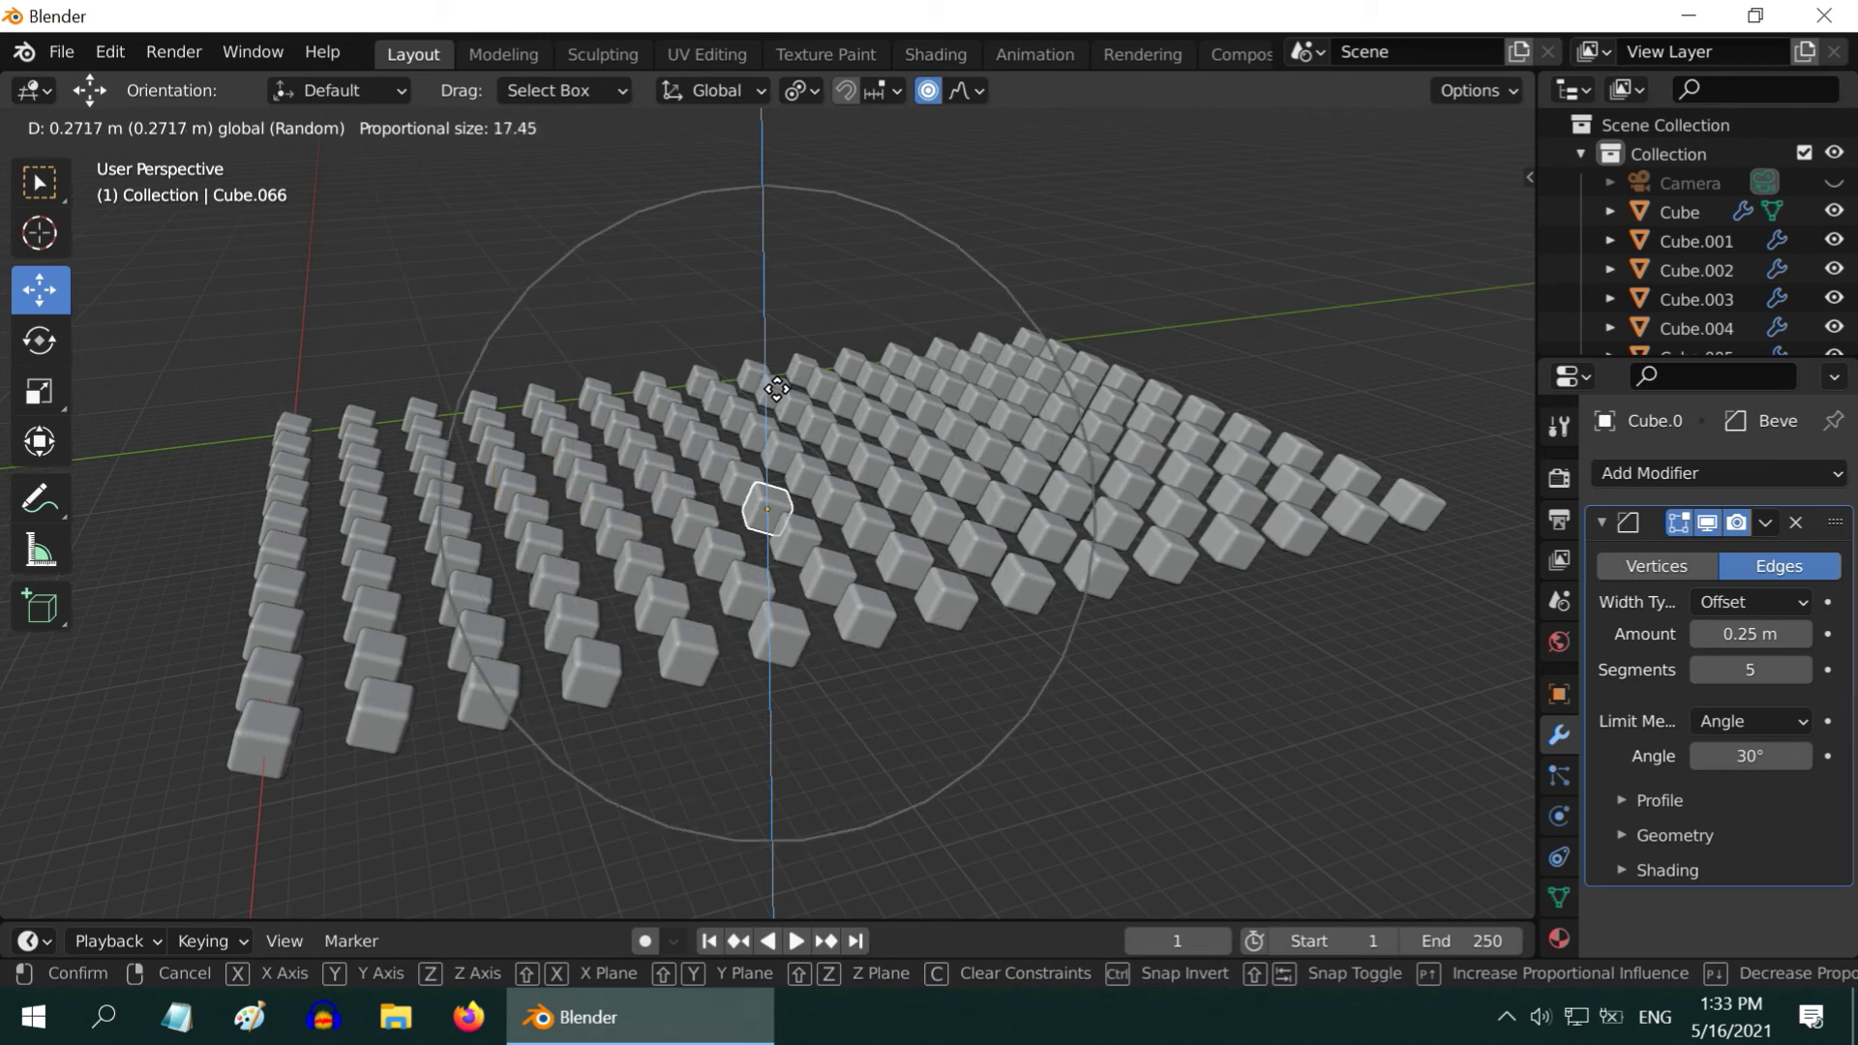
{"action": "scroll", "coordinate": [777, 389], "scroll_direction": "down", "scroll_amount": 2}
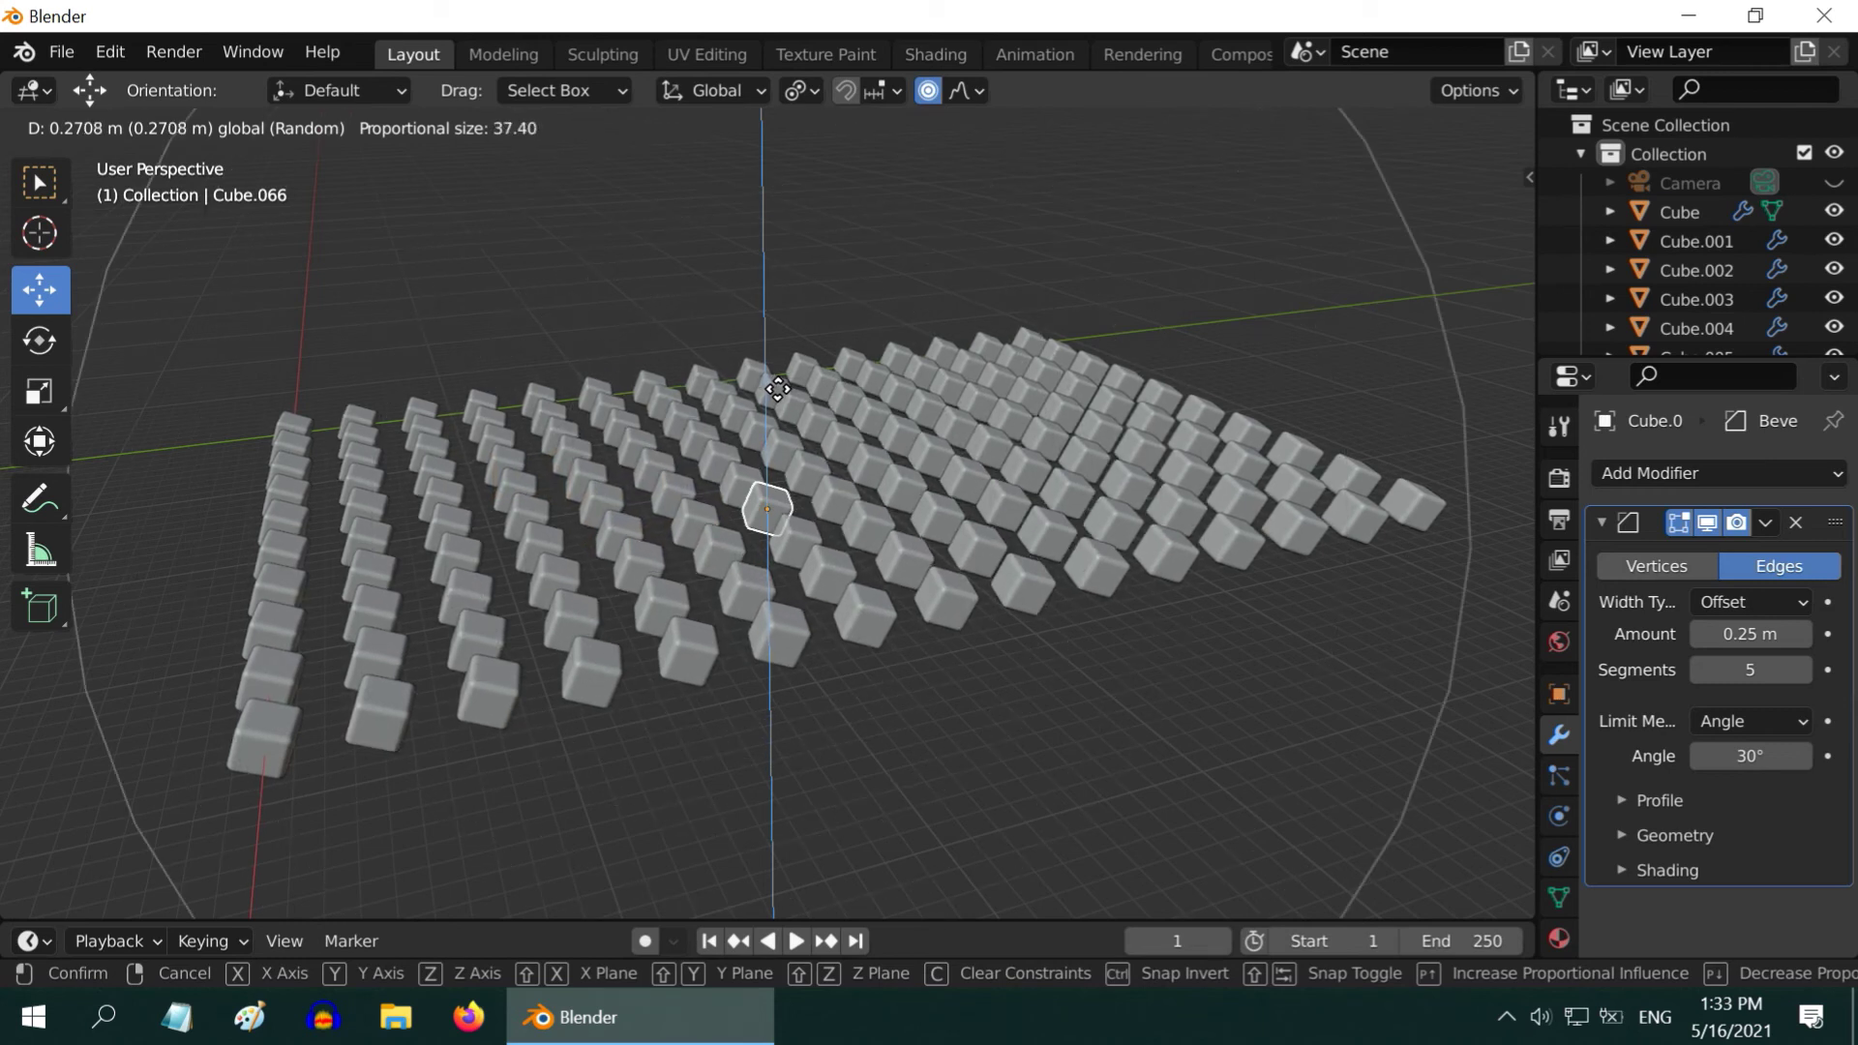
{"action": "left_click_drag", "start_coordinate": [777, 389], "coordinate": [847, 217]}
{"action": "left_click", "coordinate": [848, 217]}
{"action": "scroll", "coordinate": [757, 564], "scroll_direction": "down", "scroll_amount": 2}
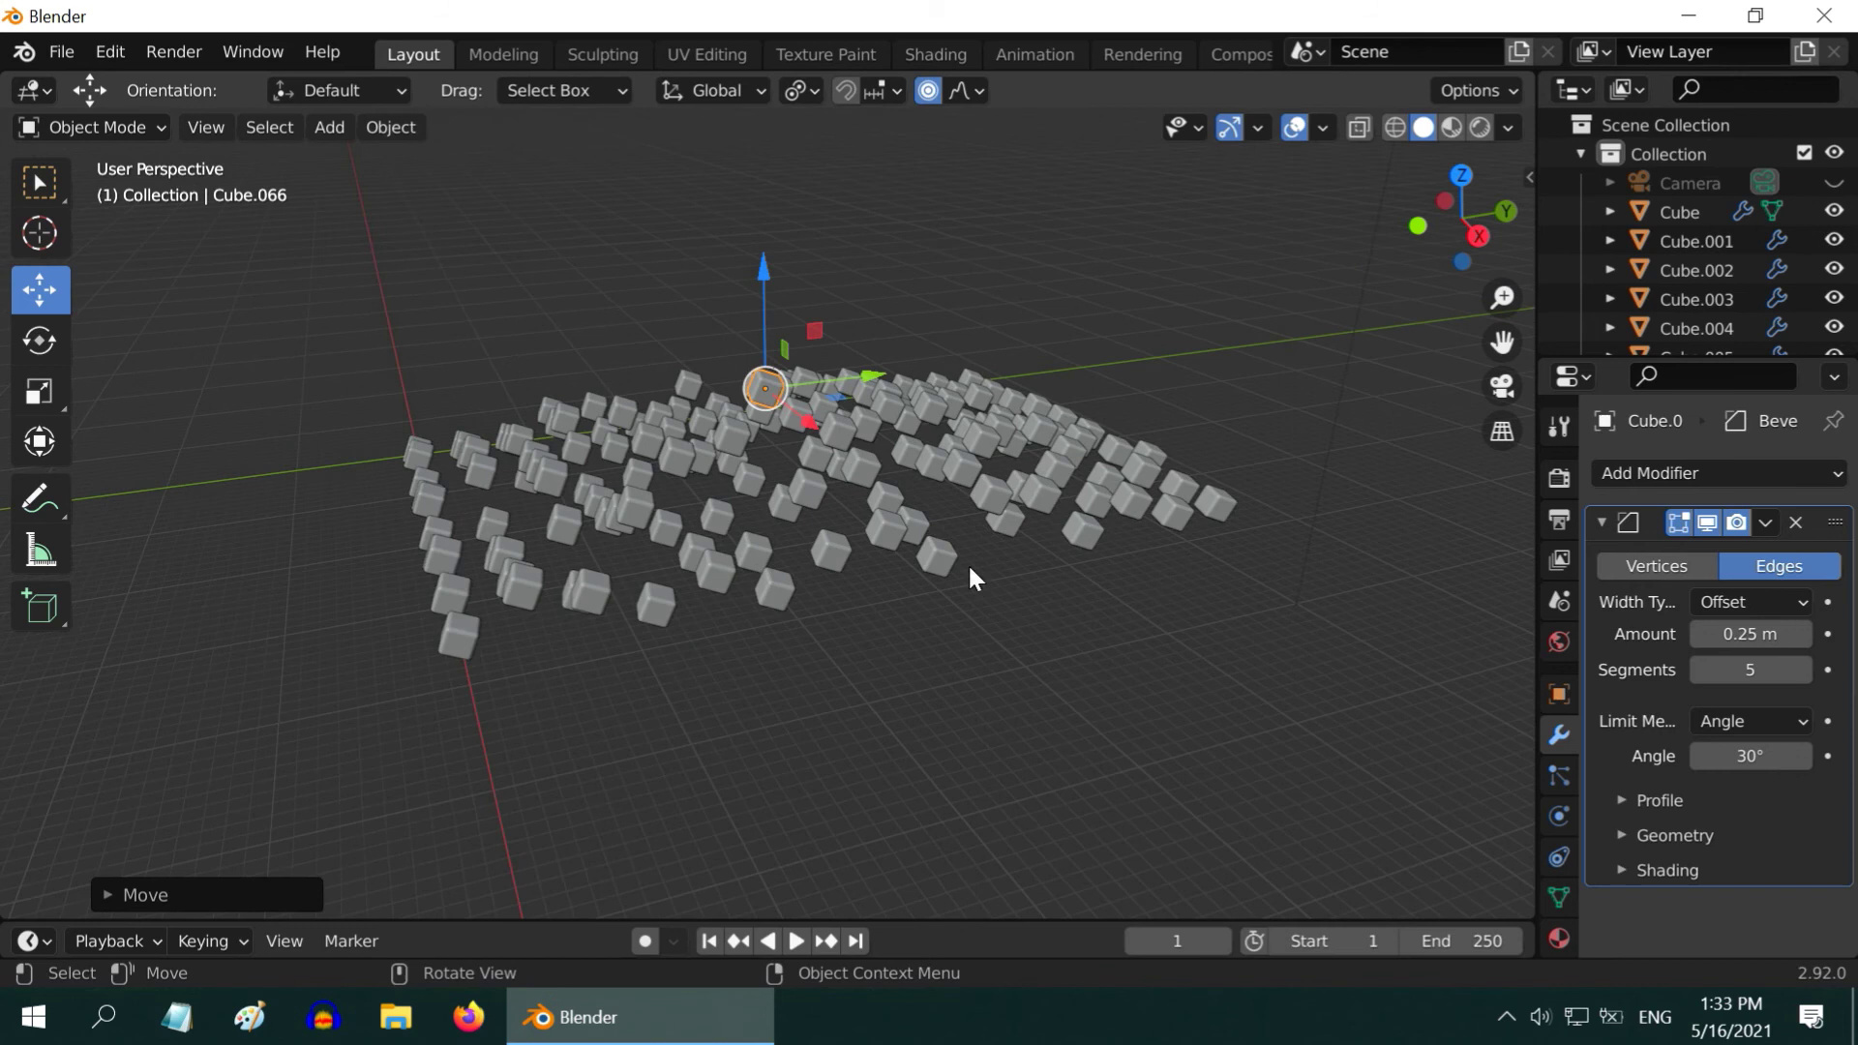
Raise three more cubes, including Cube.026, each lifting nearby cubes to random heights.
{"action": "left_click", "coordinate": [991, 496]}
{"action": "left_click_drag", "start_coordinate": [1003, 378], "coordinate": [1006, 264]}
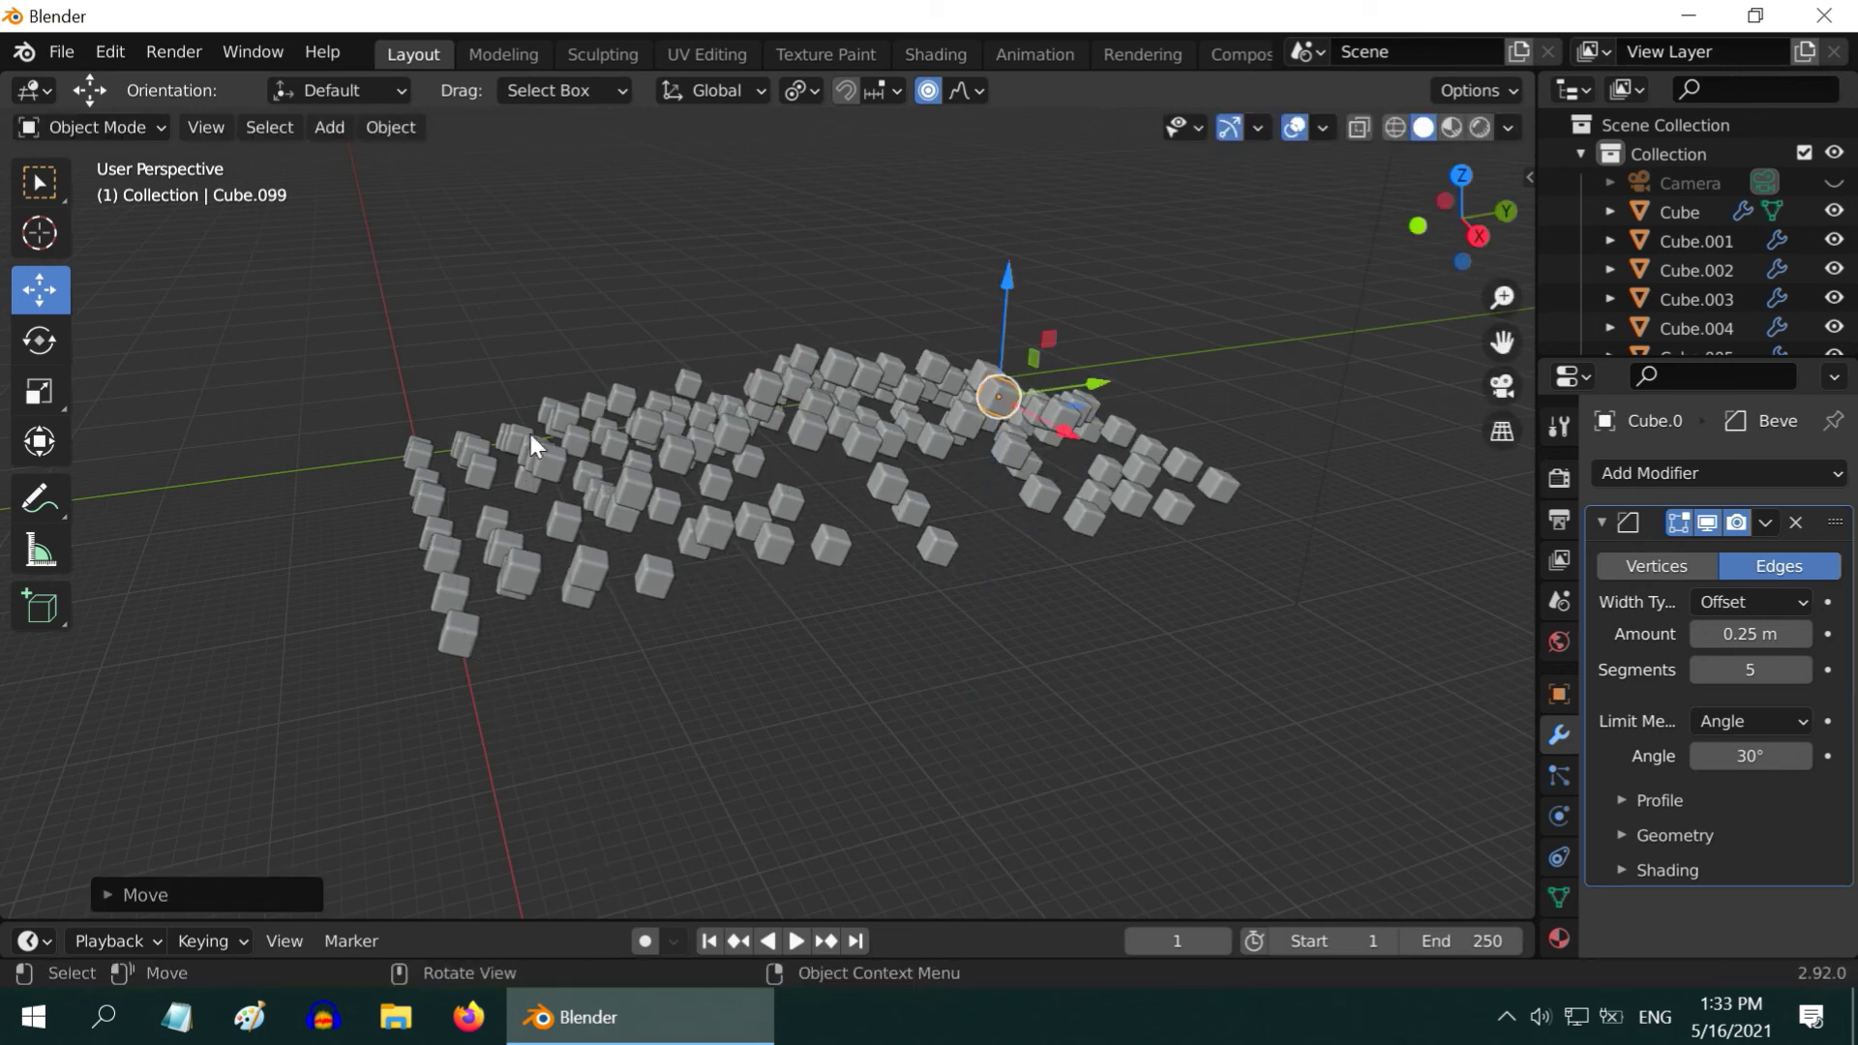
{"action": "left_click", "coordinate": [531, 485]}
{"action": "left_click_drag", "start_coordinate": [536, 349], "coordinate": [543, 281]}
{"action": "middle_click_drag", "start_coordinate": [880, 511], "coordinate": [1152, 678]}
{"action": "left_click", "coordinate": [1095, 625]}
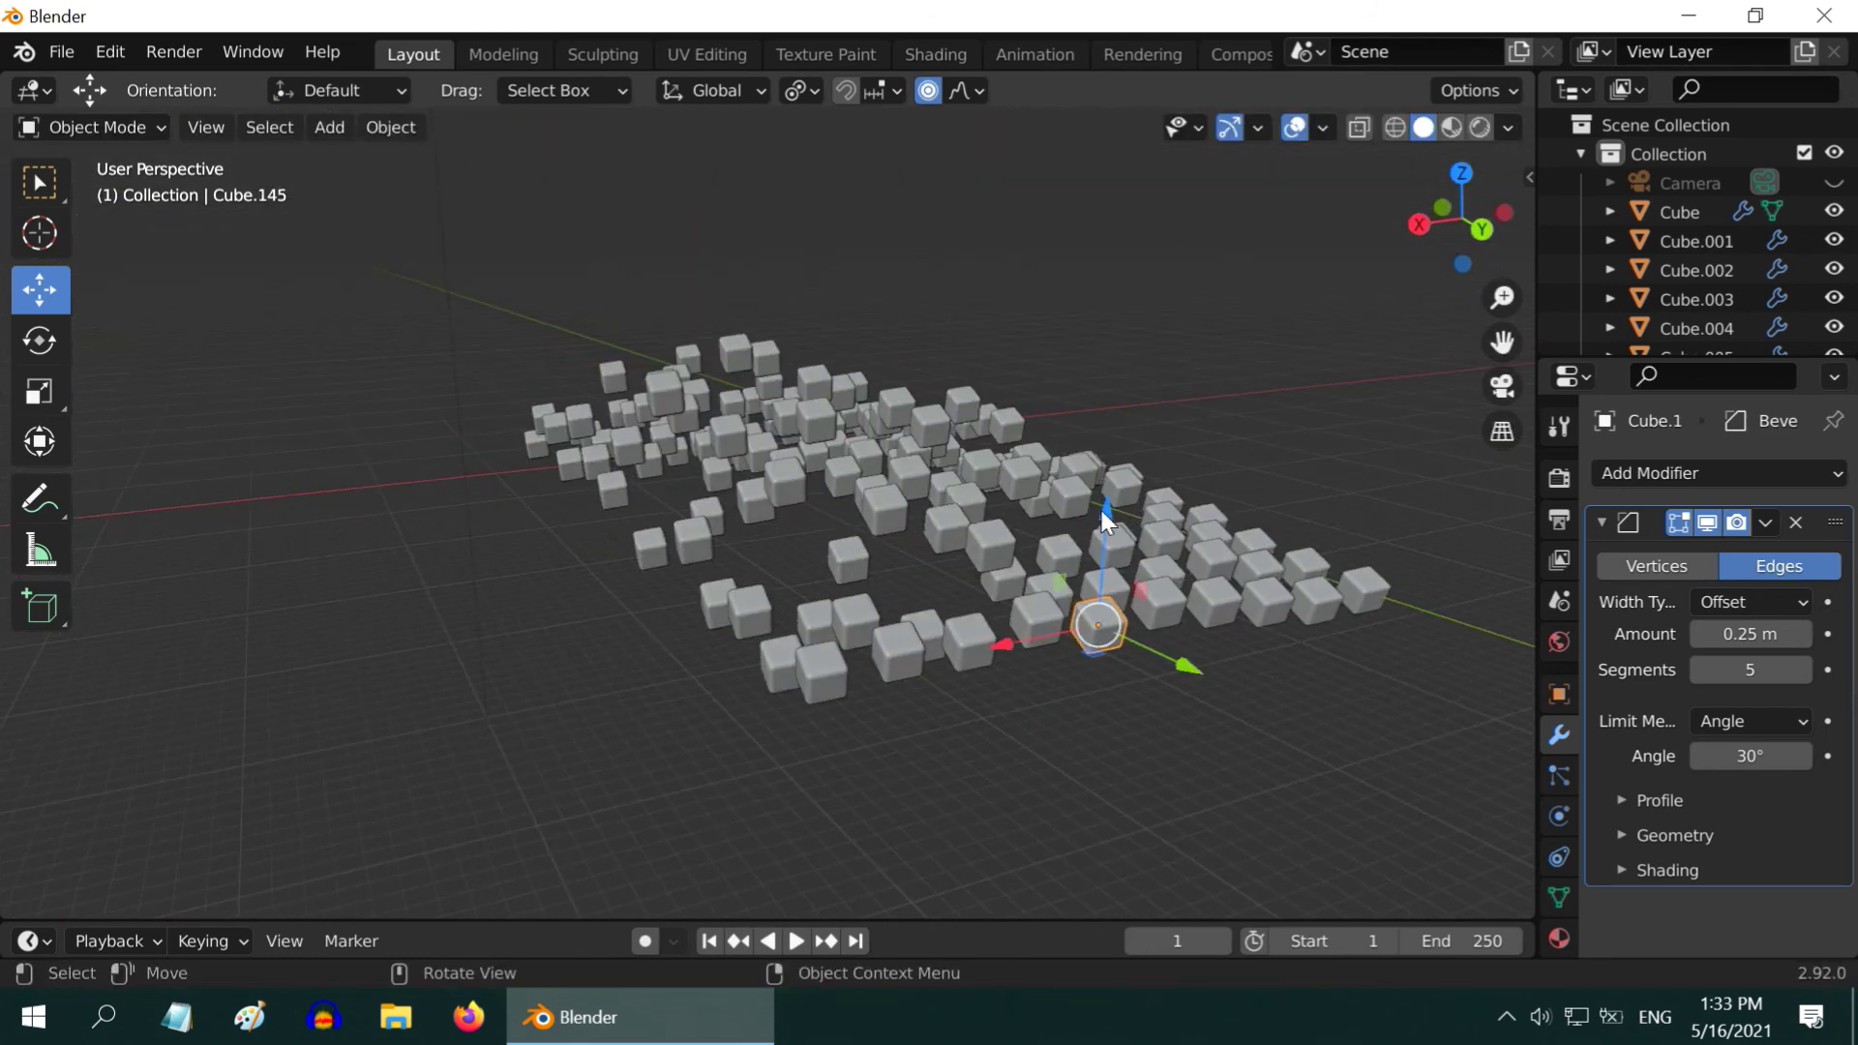
{"action": "left_click_drag", "start_coordinate": [1101, 511], "coordinate": [1148, 281]}
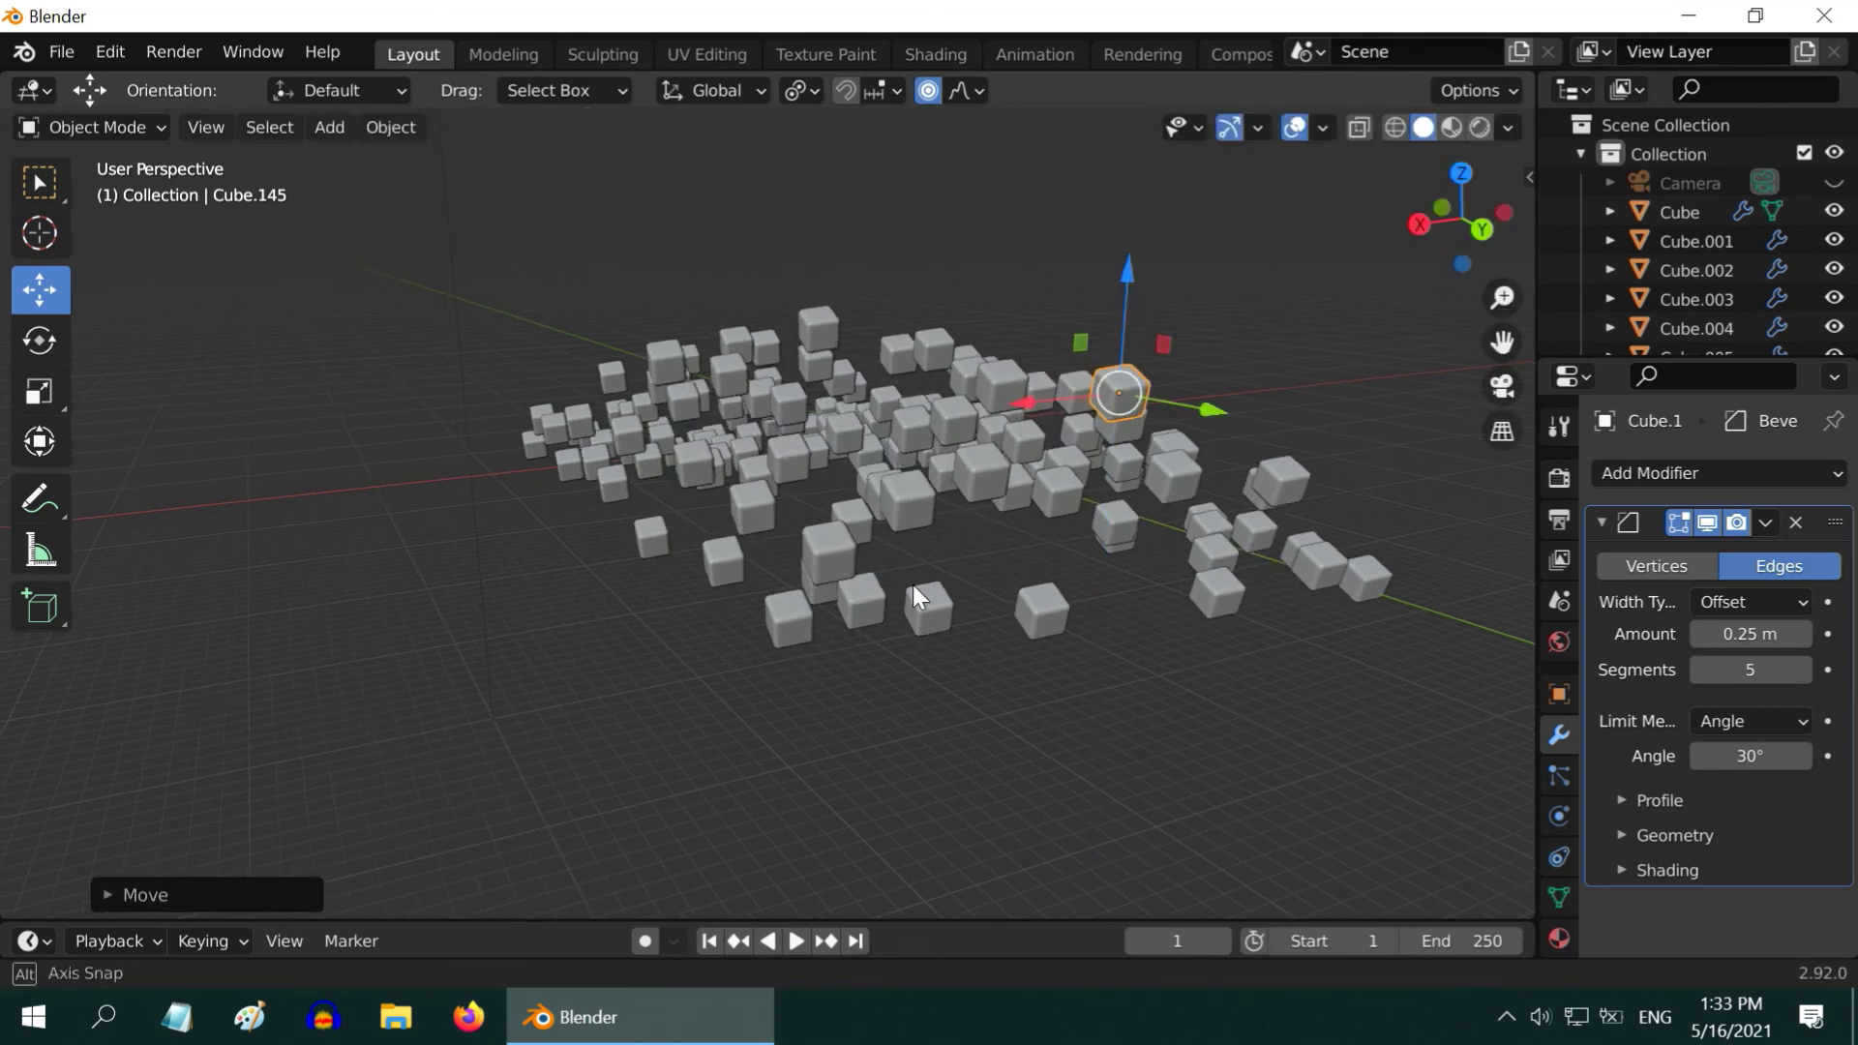
{"action": "middle_click_drag", "start_coordinate": [913, 584], "coordinate": [1092, 549]}
Raise Cube.027 at the left end with its surrounding cubes, then deselect all.
{"action": "left_click", "coordinate": [561, 461]}
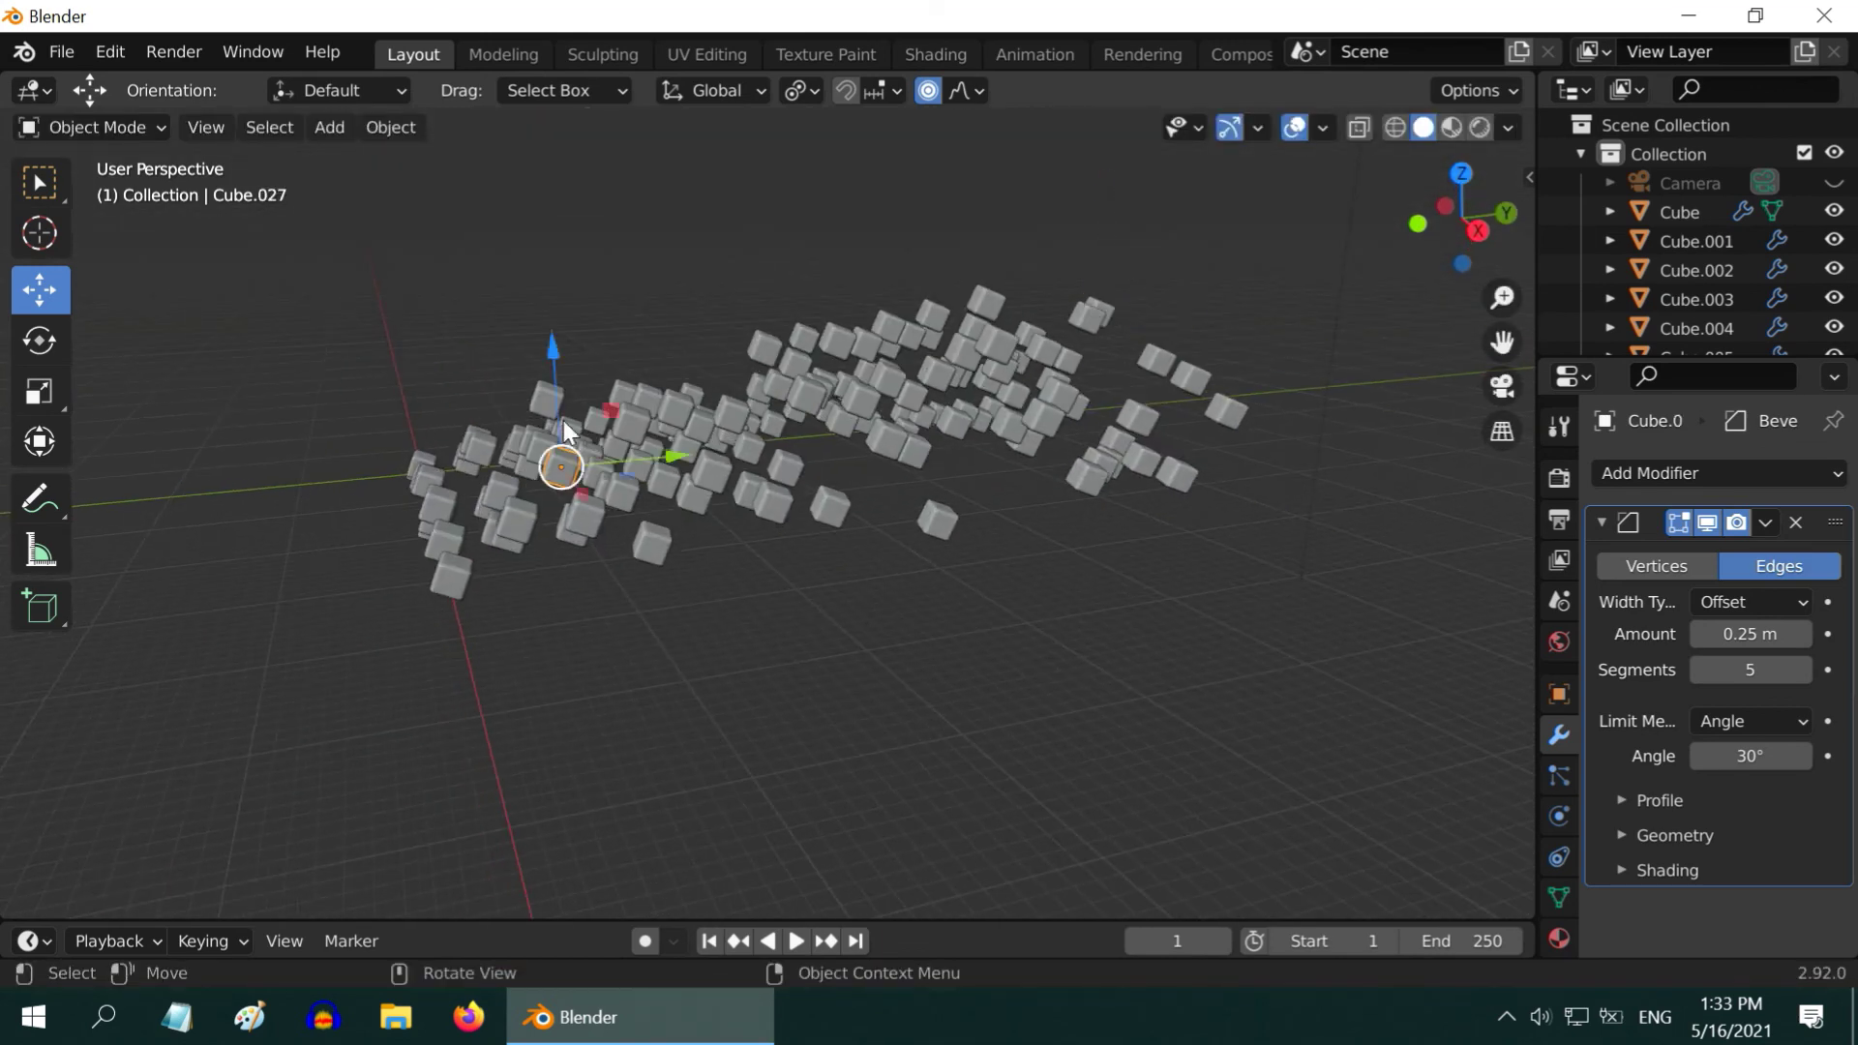
{"action": "left_click_drag", "start_coordinate": [555, 362], "coordinate": [538, 238]}
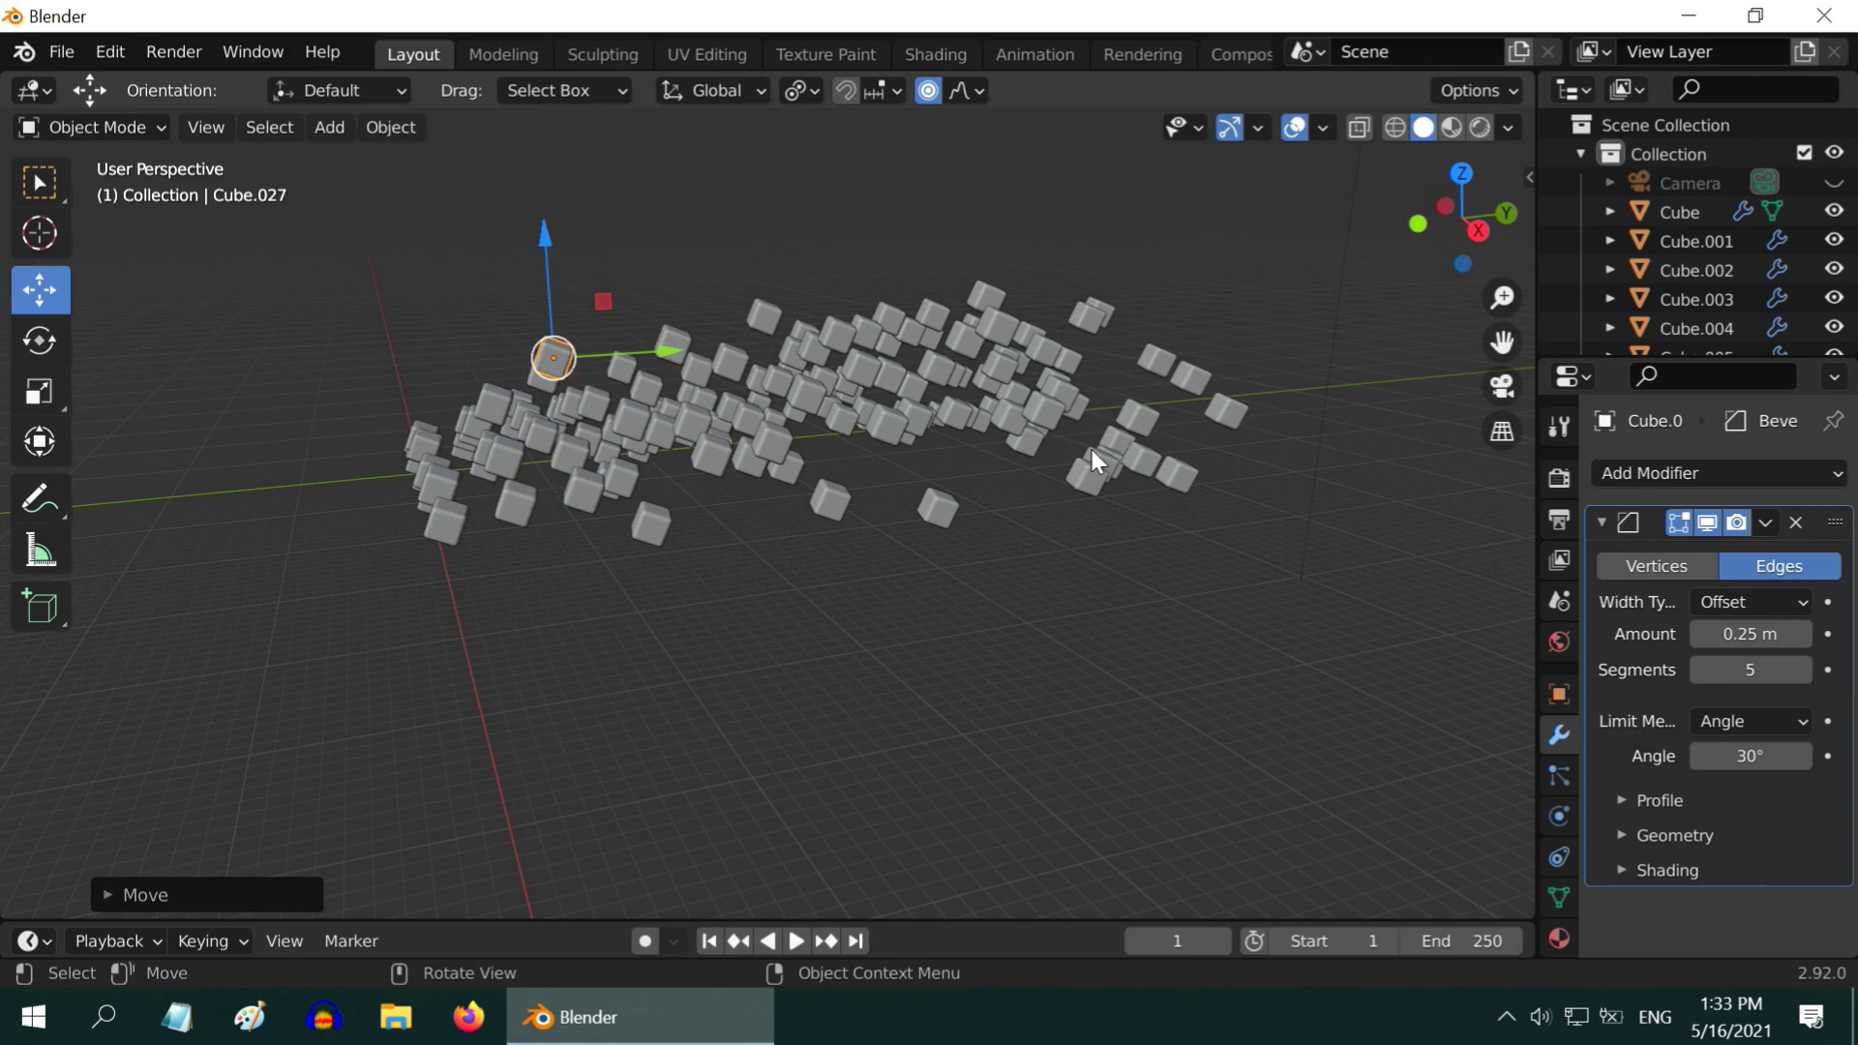
{"action": "middle_click_drag", "start_coordinate": [1092, 450], "coordinate": [1092, 467]}
{"action": "left_click", "coordinate": [1092, 658]}
{"action": "middle_click_drag", "start_coordinate": [1103, 630], "coordinate": [1061, 774]}
{"action": "scroll", "coordinate": [998, 699], "scroll_direction": "down", "scroll_amount": 3}
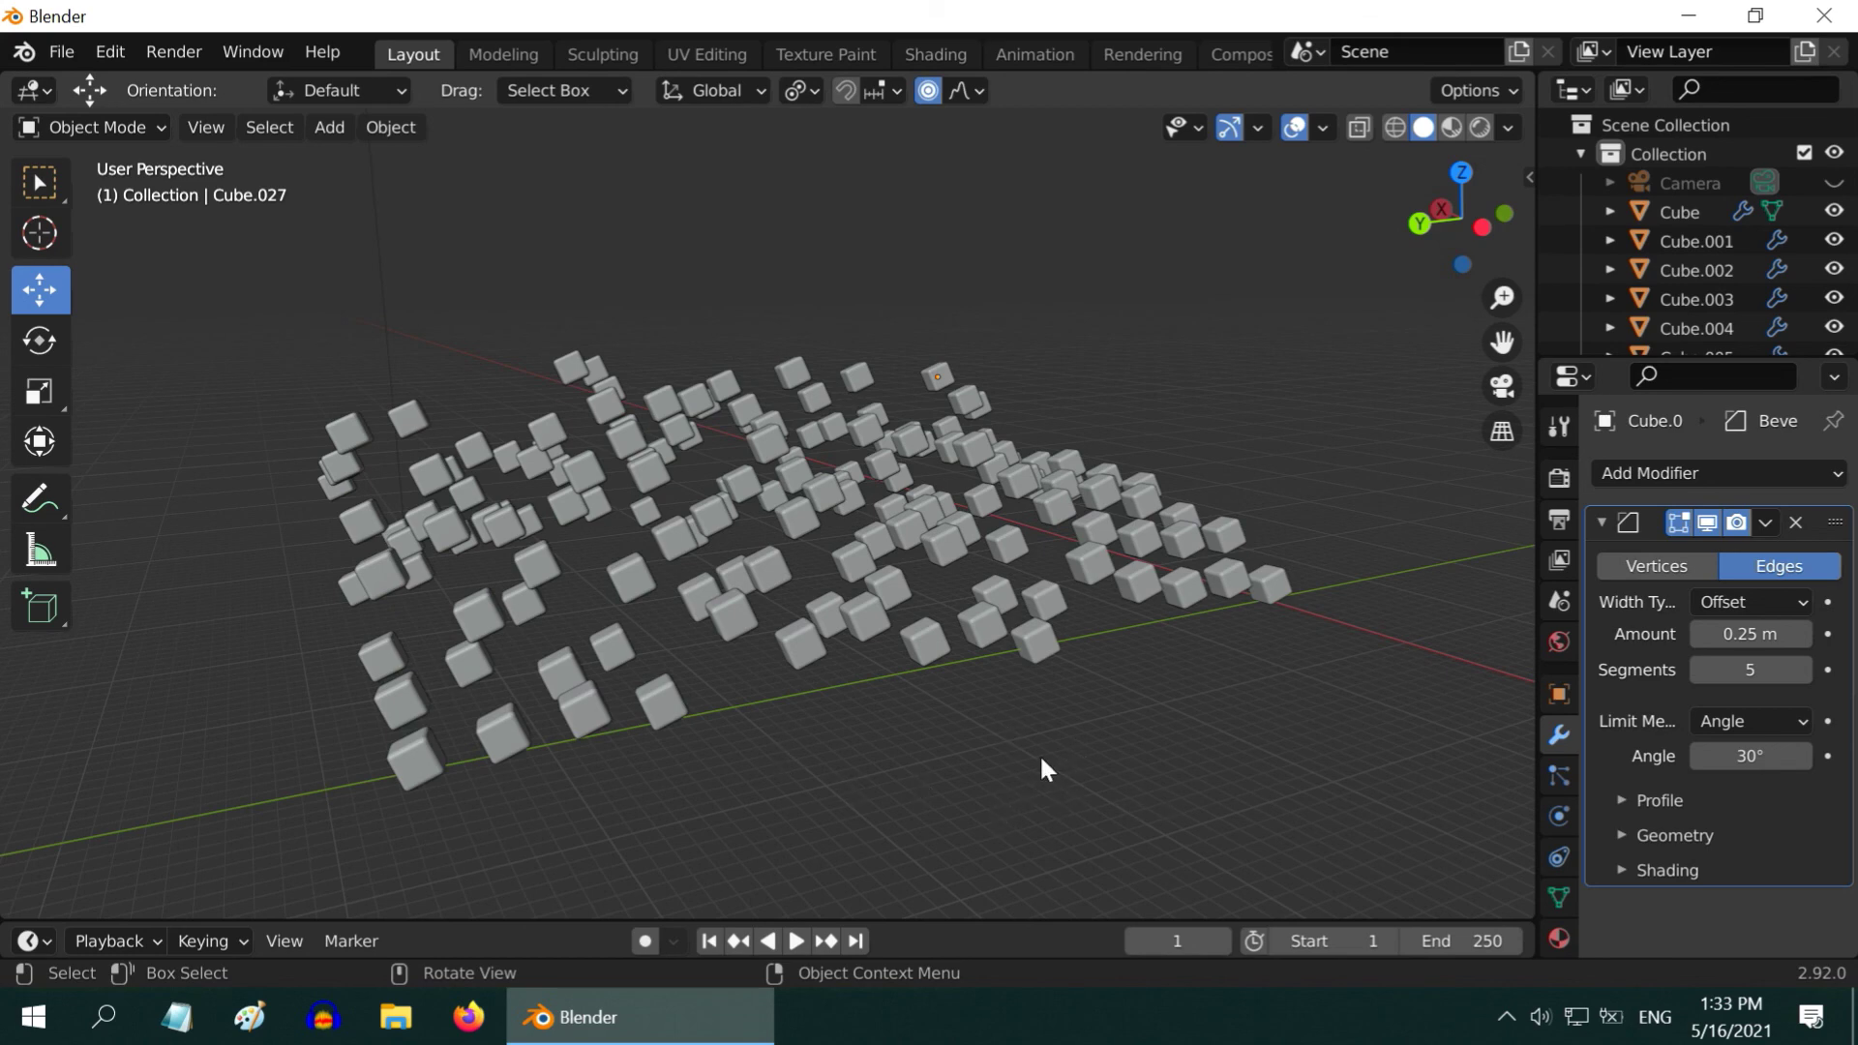
{"action": "middle_click_drag", "start_coordinate": [923, 789], "coordinate": [904, 755]}
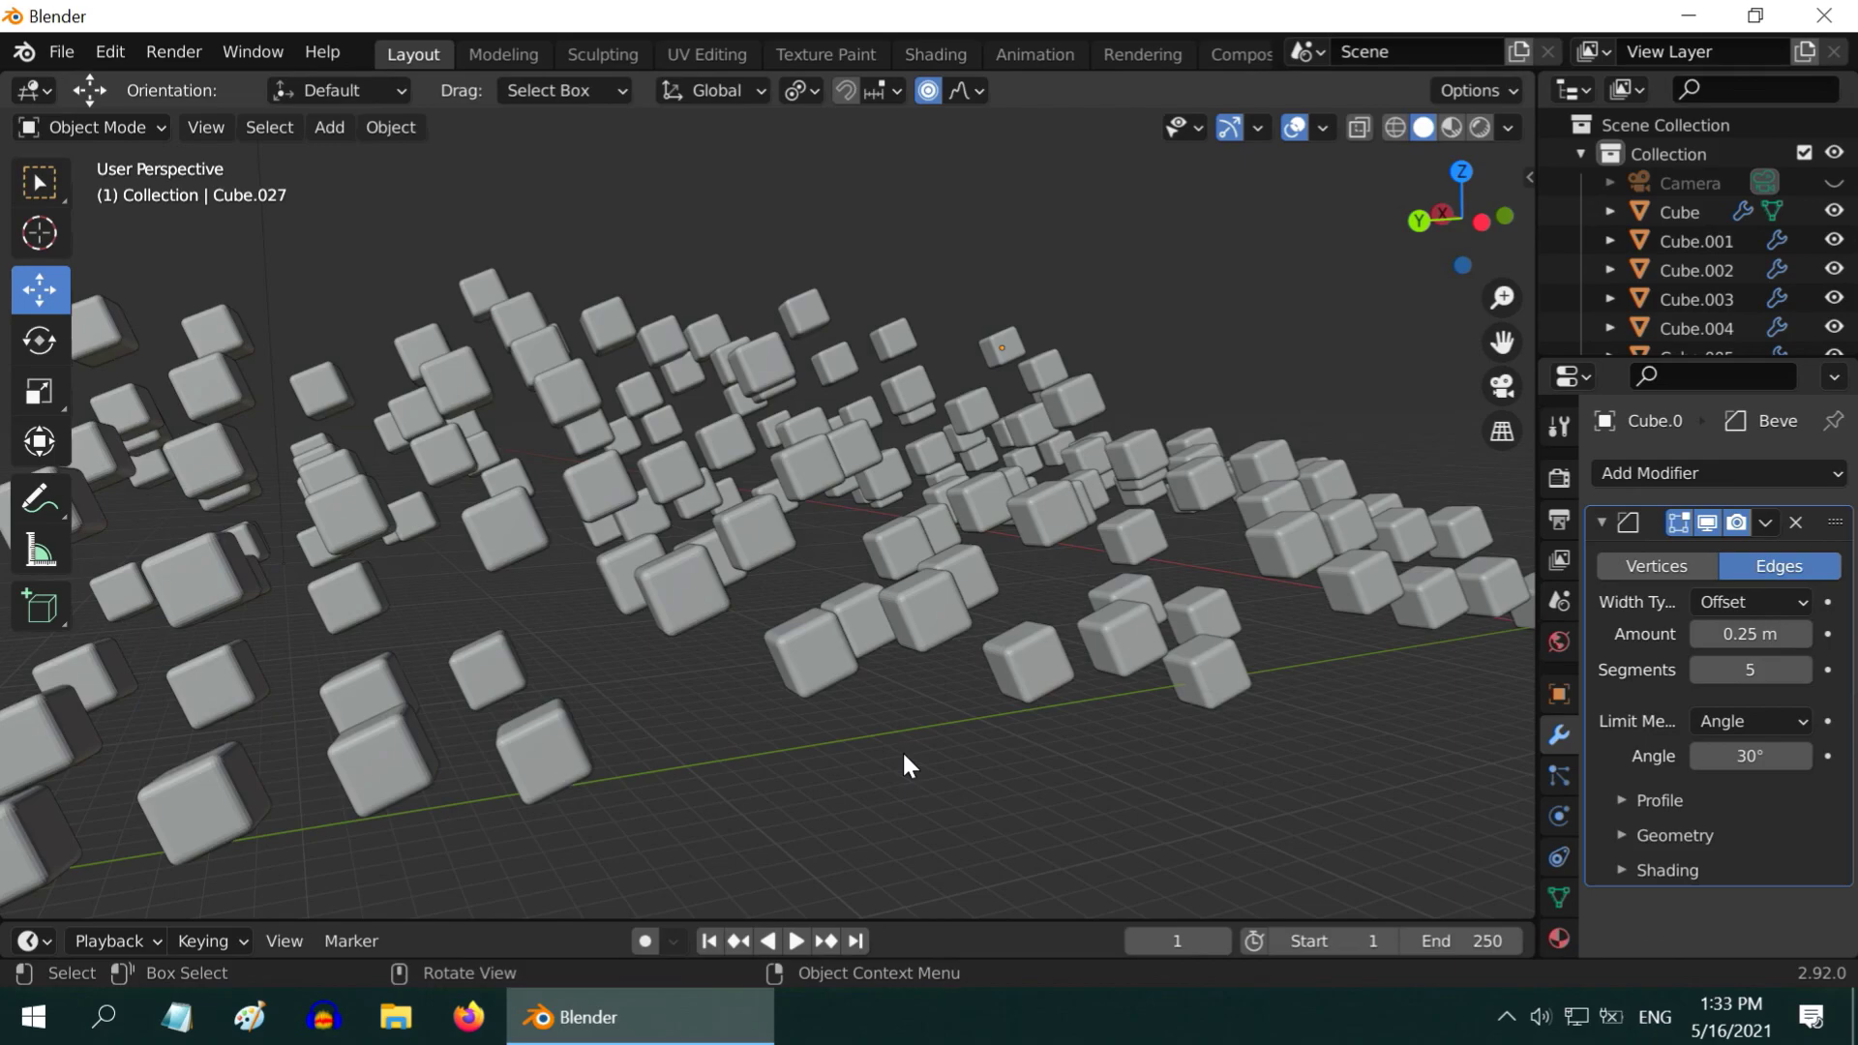
{"action": "scroll", "coordinate": [904, 756], "scroll_direction": "down", "scroll_amount": 3}
{"action": "mouse_move", "coordinate": [904, 756]}
{"action": "middle_mouse_down"}
{"action": "mouse_move", "coordinate": [938, 780]}
{"action": "mouse_move", "coordinate": [913, 781]}
{"action": "middle_mouse_up"}
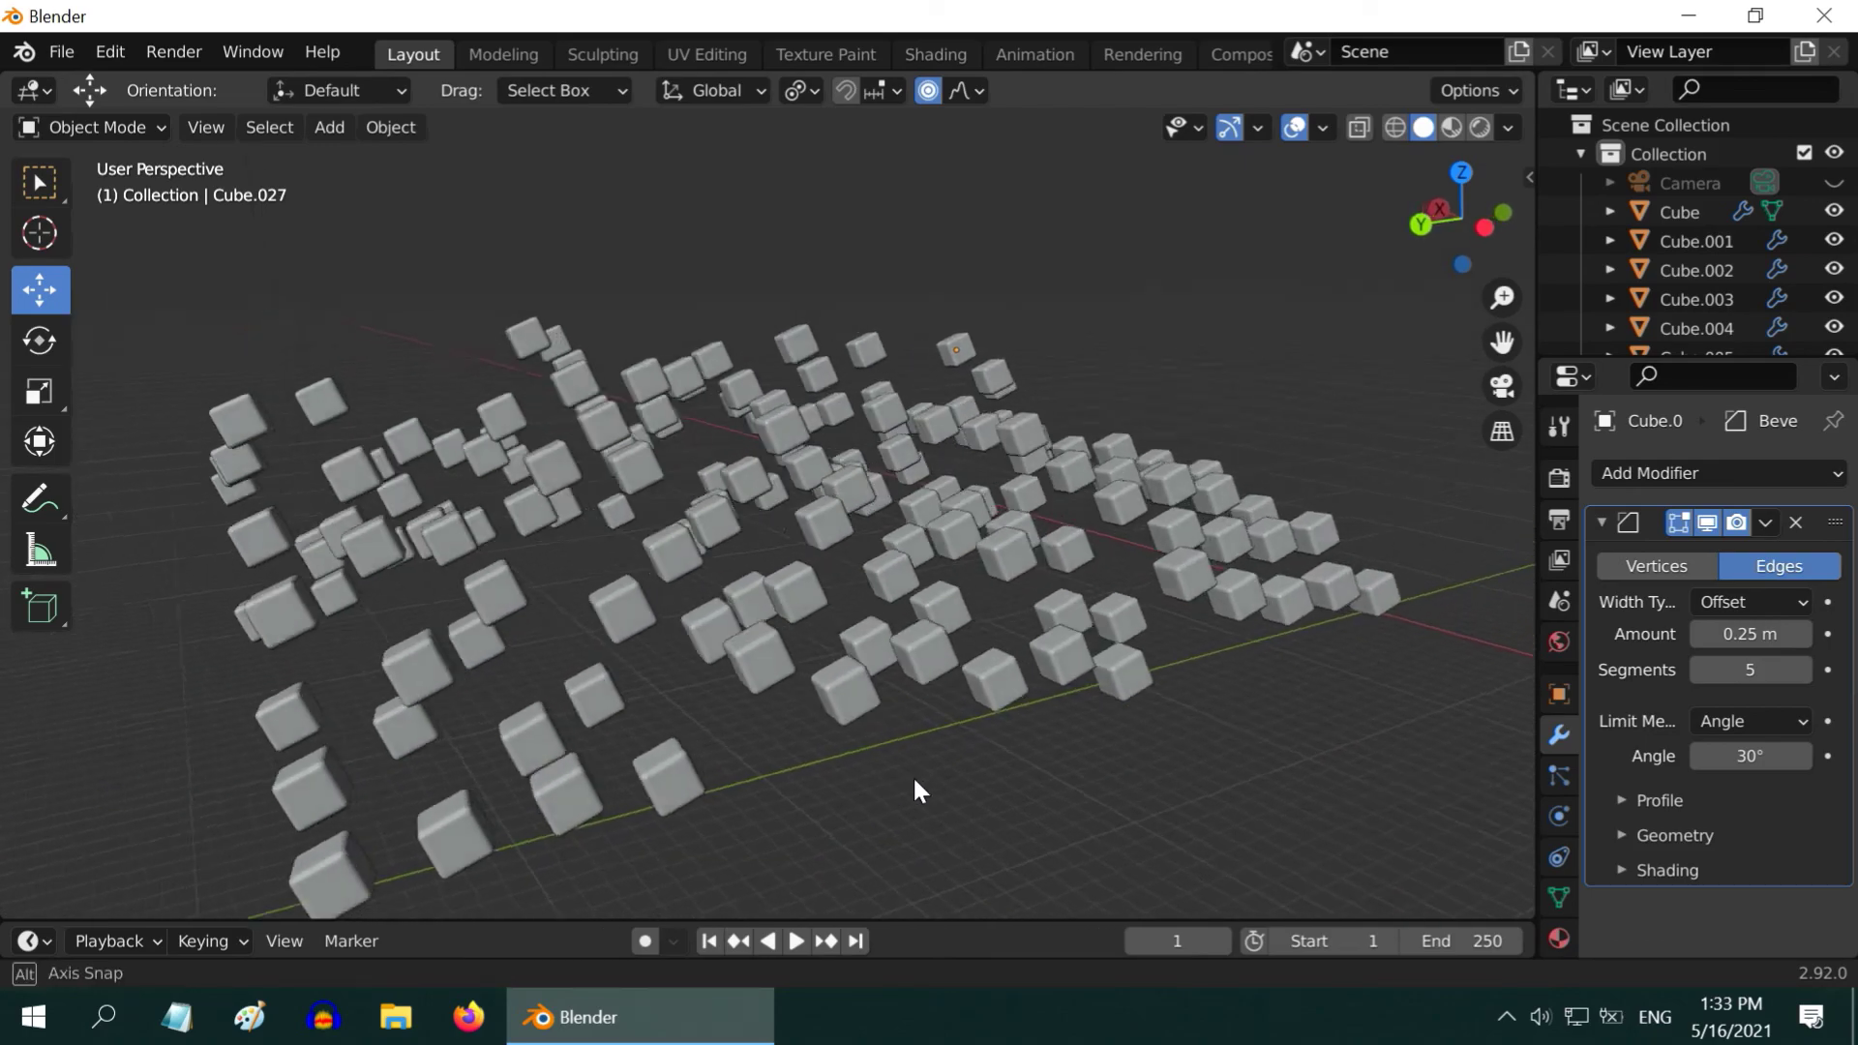